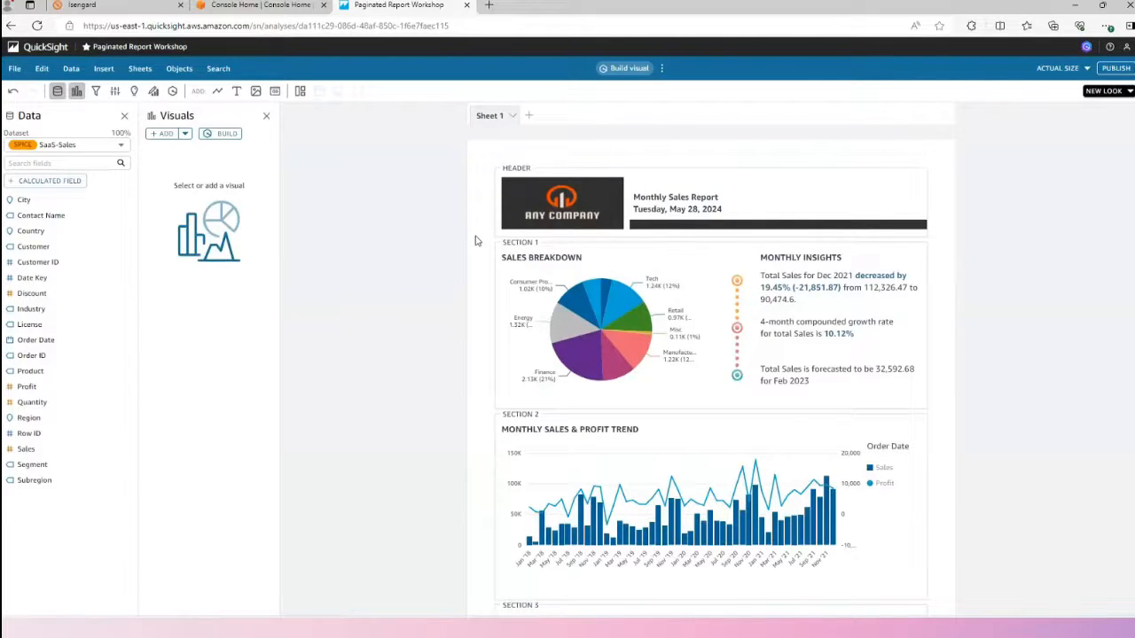
Review the elements that can be inserted, and open the sheet's layout settings to check the available paper sizes.
click(103, 70)
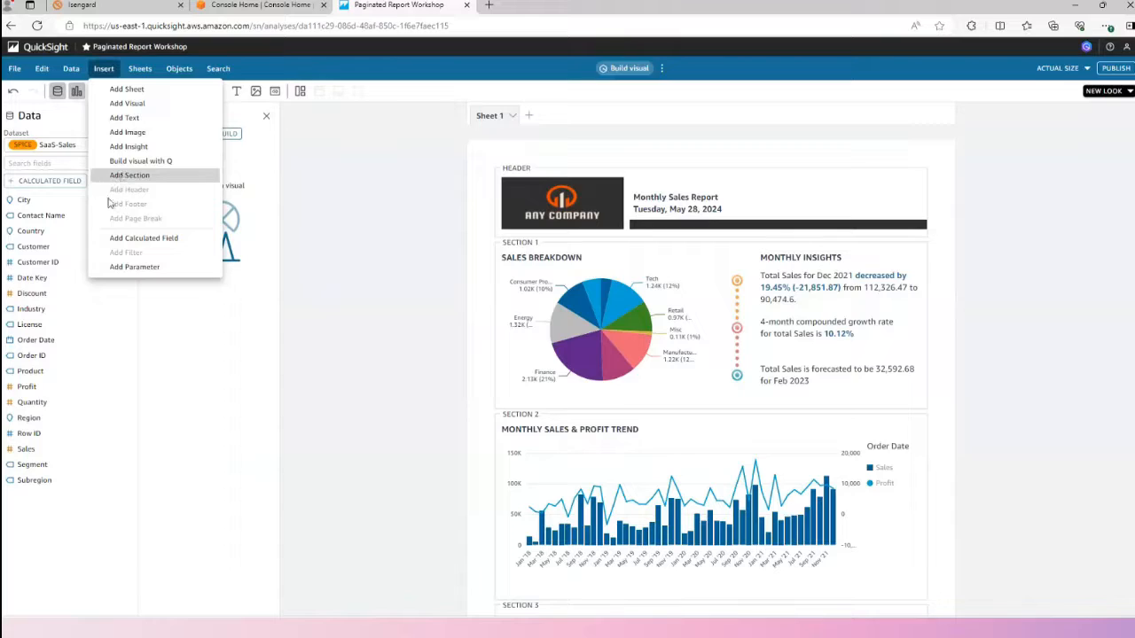
click(324, 197)
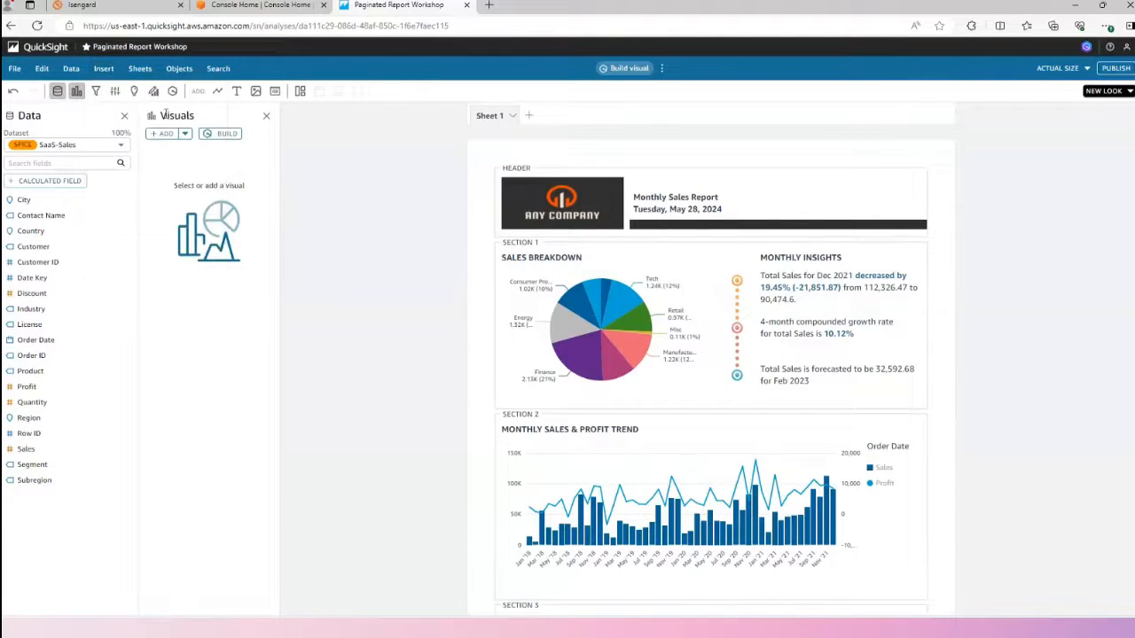
click(140, 73)
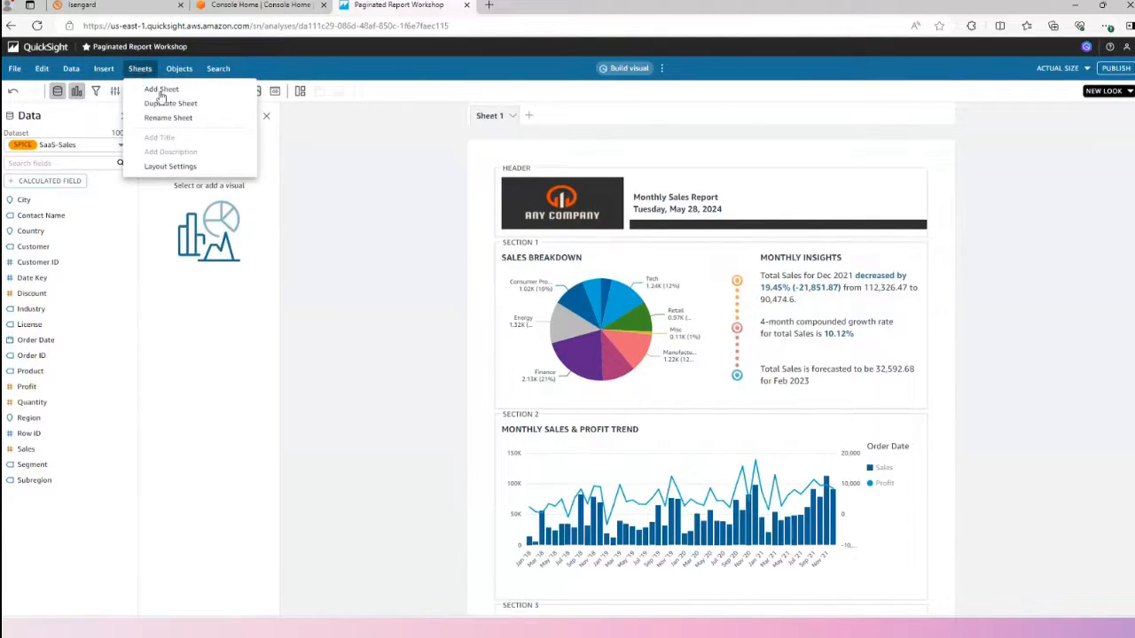
click(171, 167)
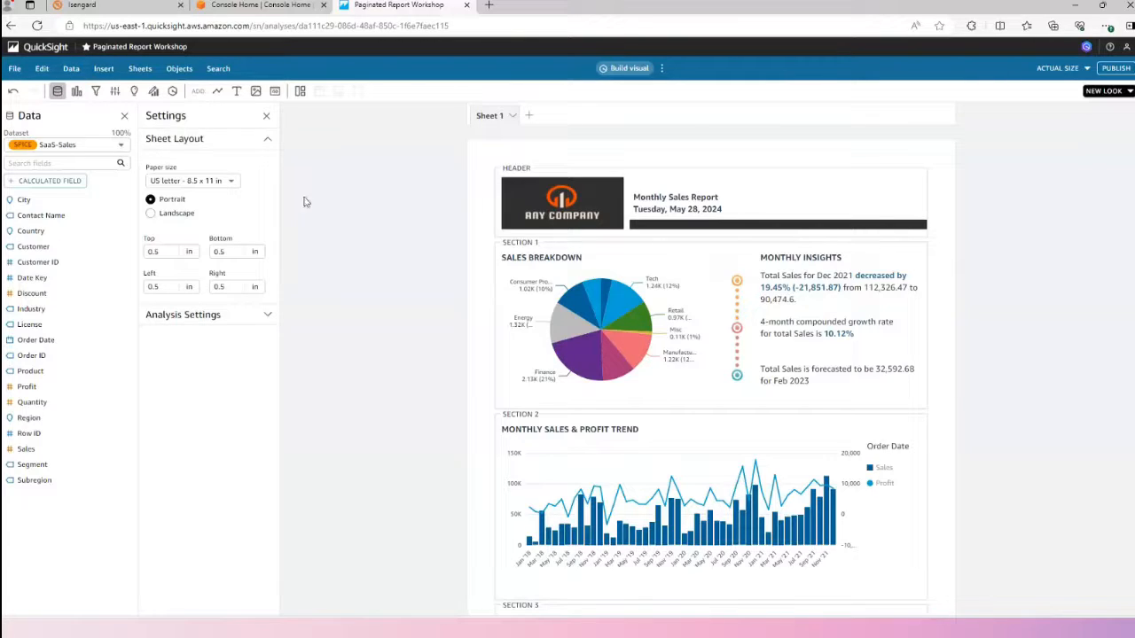
click(234, 182)
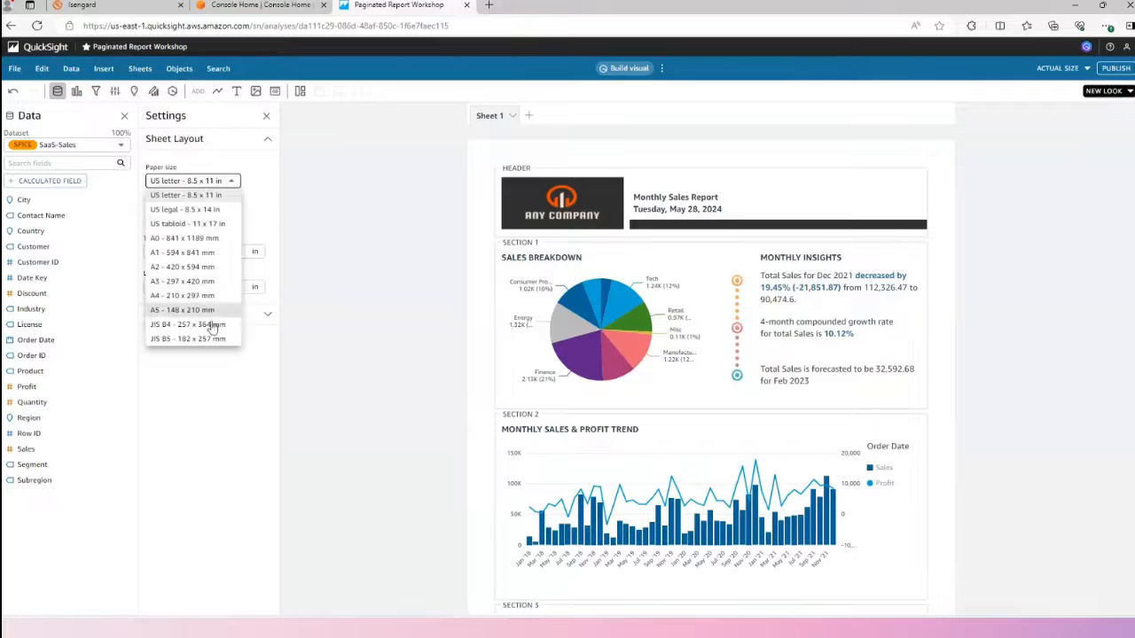
click(249, 189)
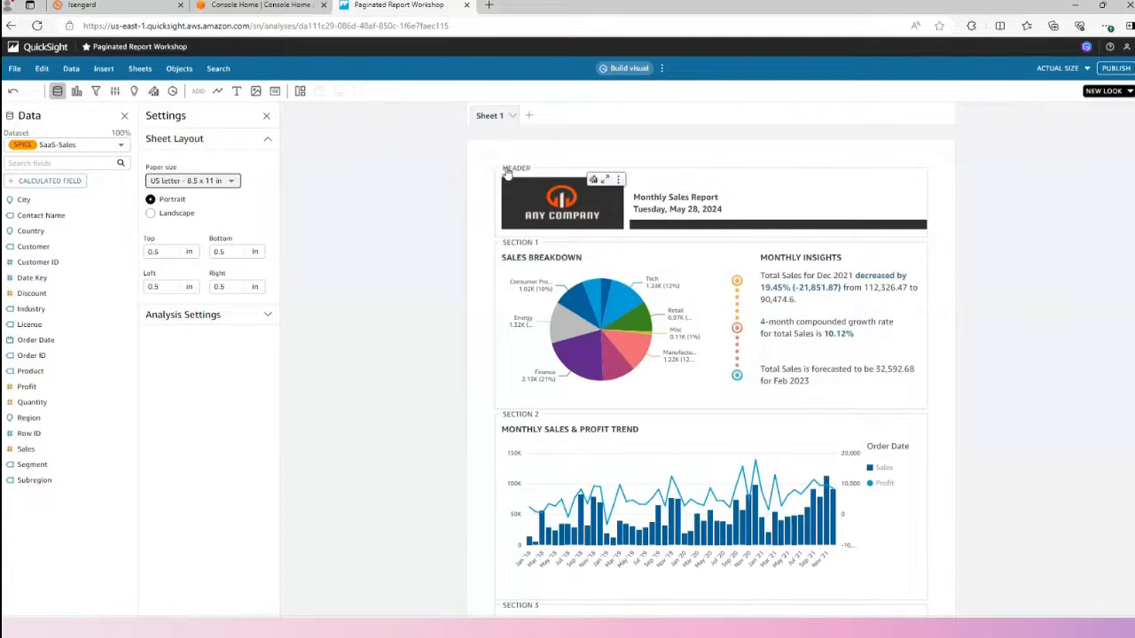
Open the header's padding settings, and examine the page-number and date formats available for its text box.
click(739, 184)
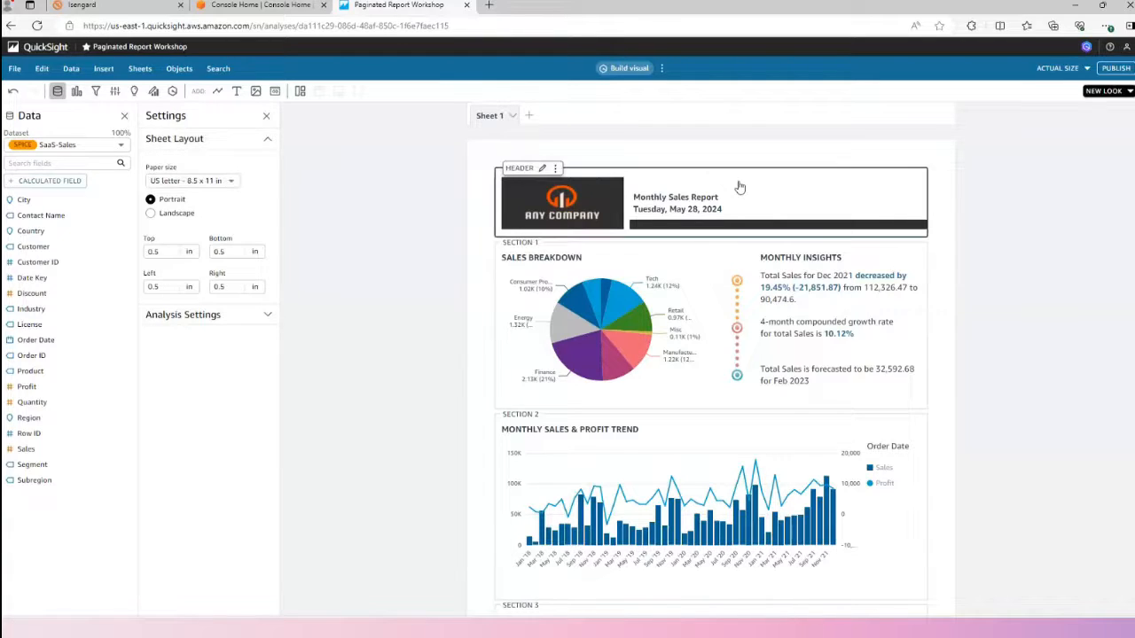
click(542, 167)
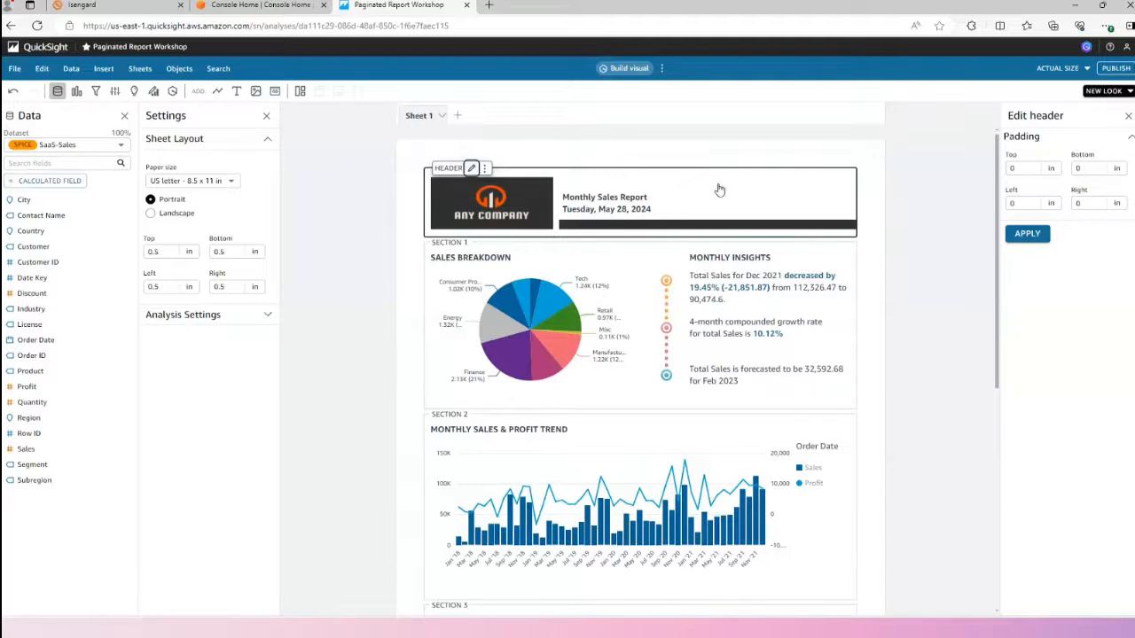
click(664, 207)
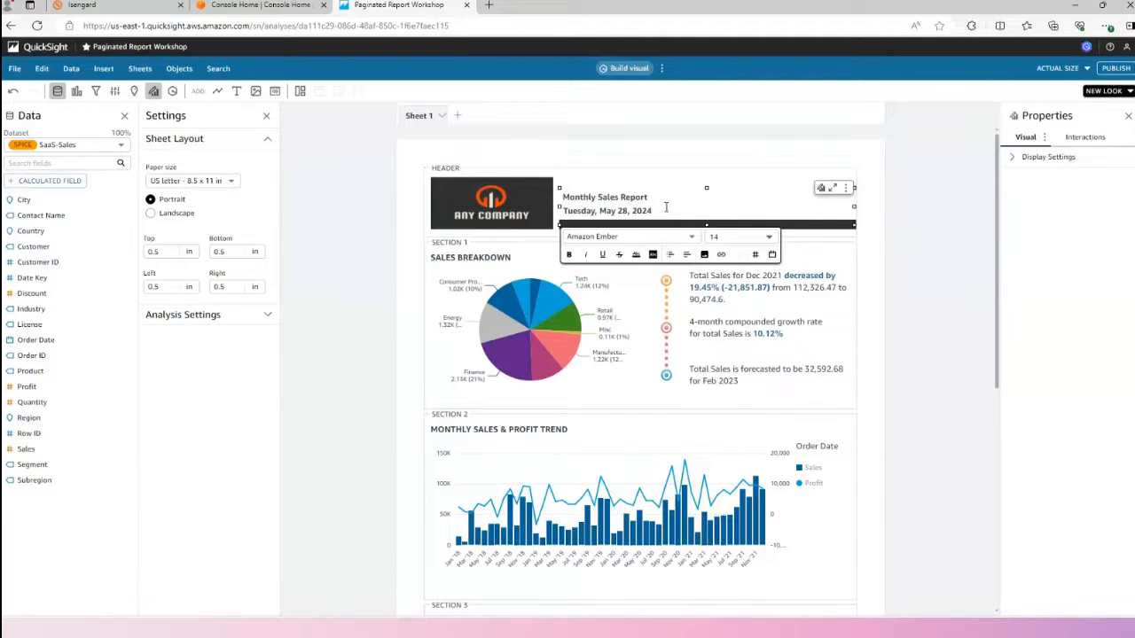
click(756, 256)
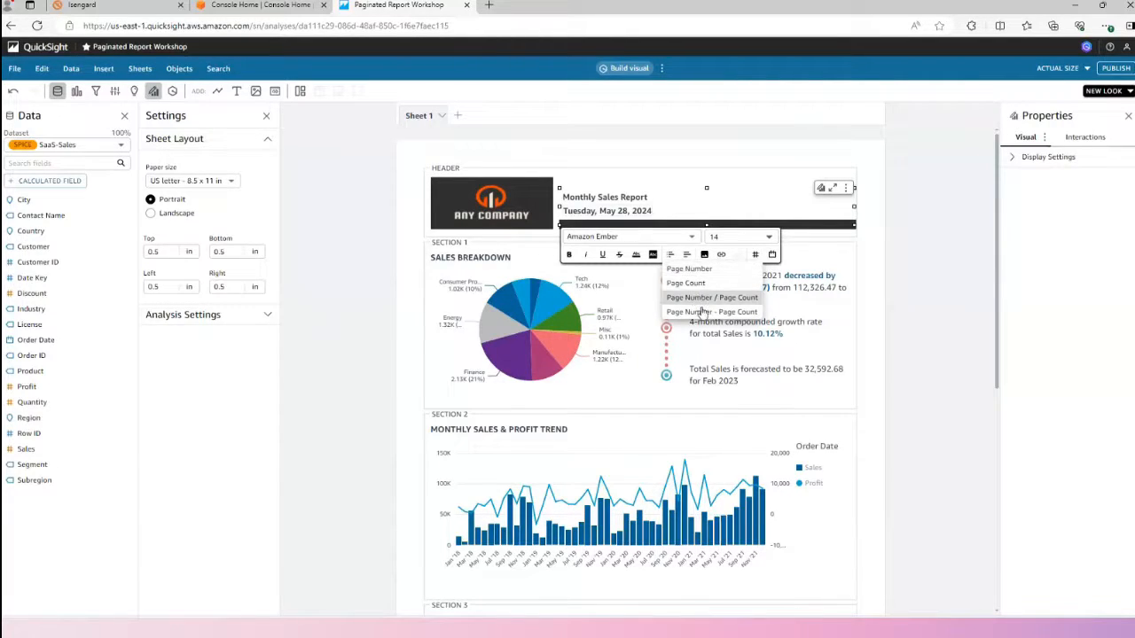
click(773, 257)
click(773, 256)
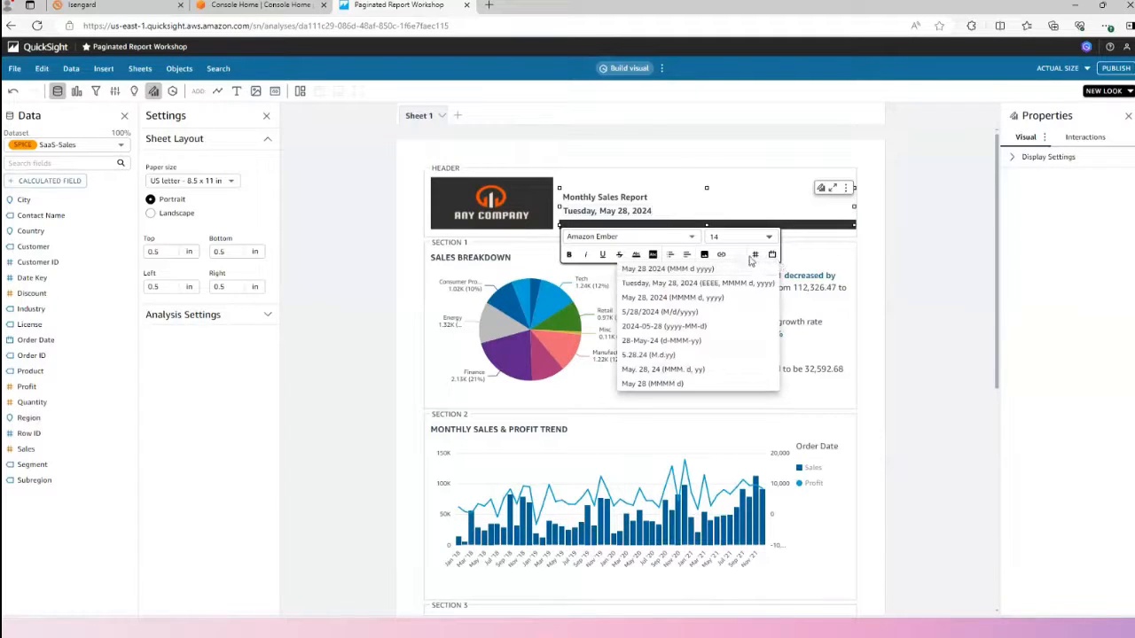
click(775, 216)
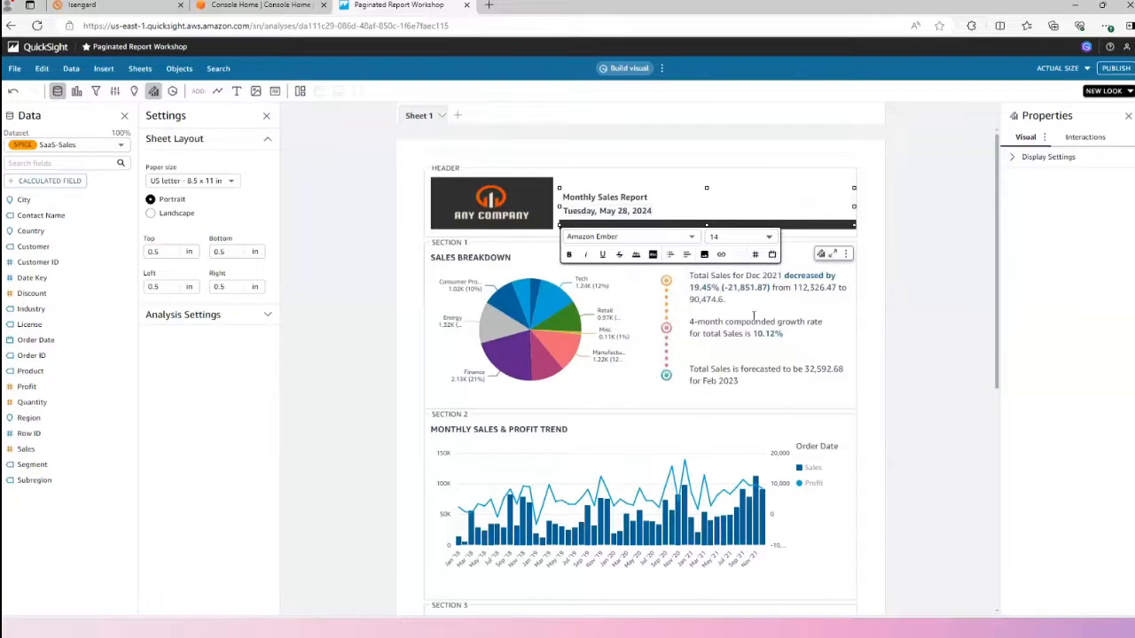
Open Section 1's padding and page-break settings and apply them as they are.
click(508, 250)
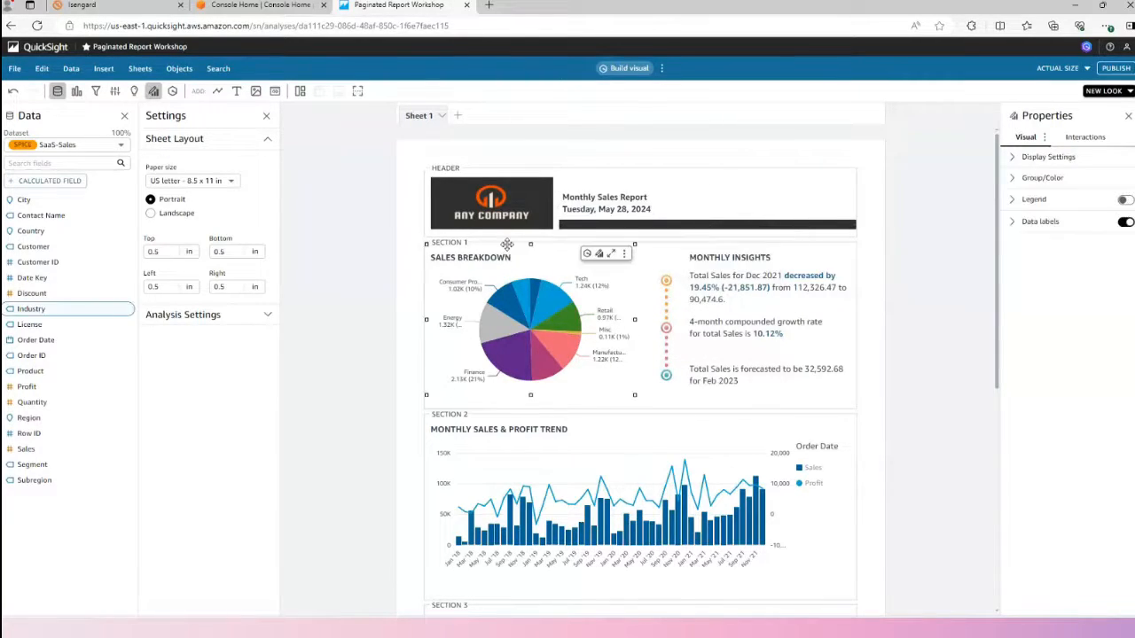
click(656, 255)
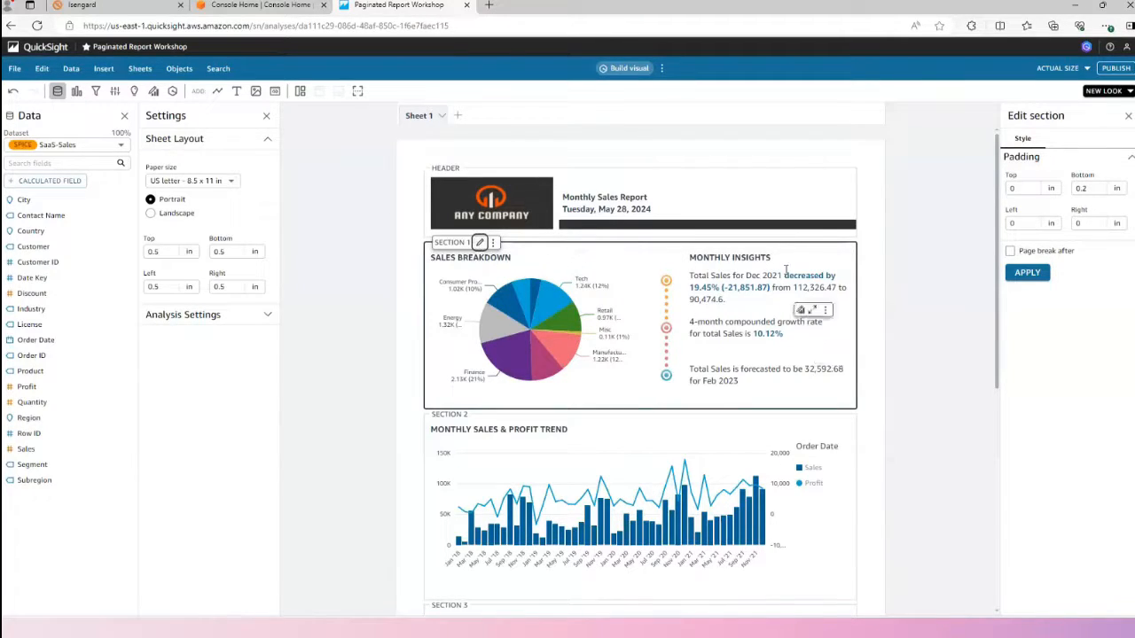
click(1034, 273)
Select the Monthly Sales & Profit Trend chart in Section 2.
scroll(858, 343, down, 1)
scroll(858, 343, down, 1)
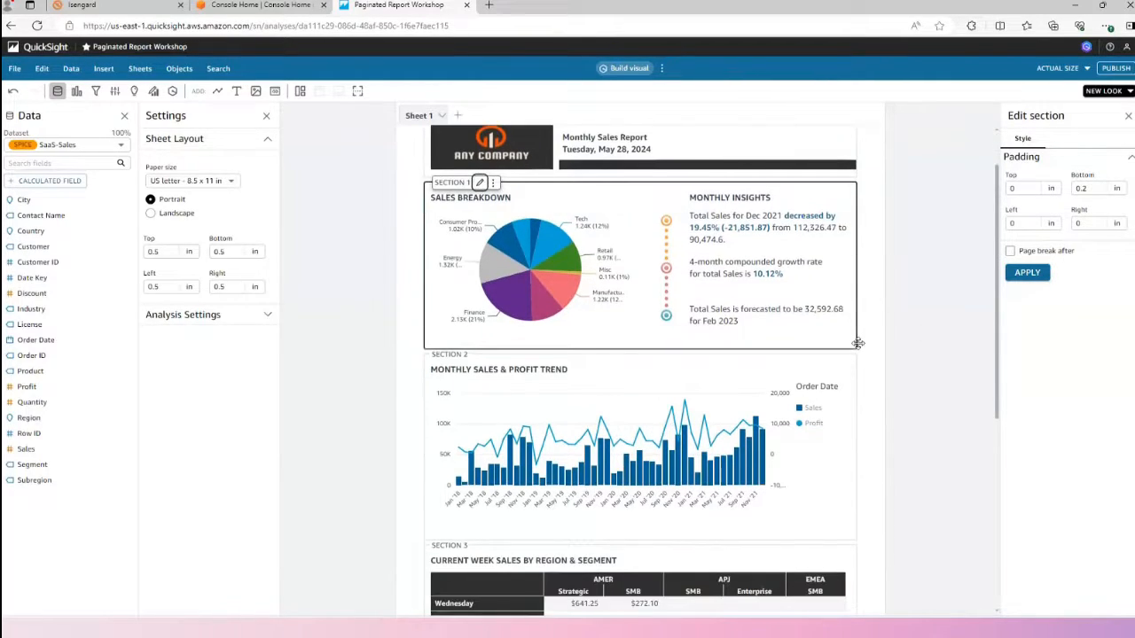
click(594, 359)
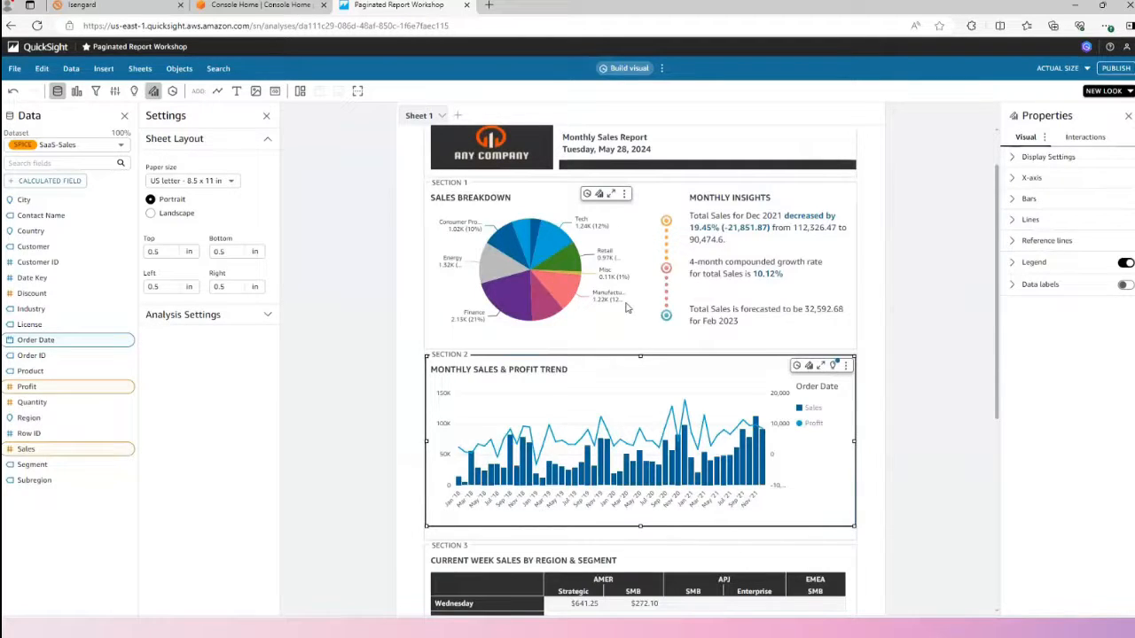
Check the page-break options between Sections 3 and 4, and open Section 3's padding and page-break settings.
scroll(626, 307, down, 3)
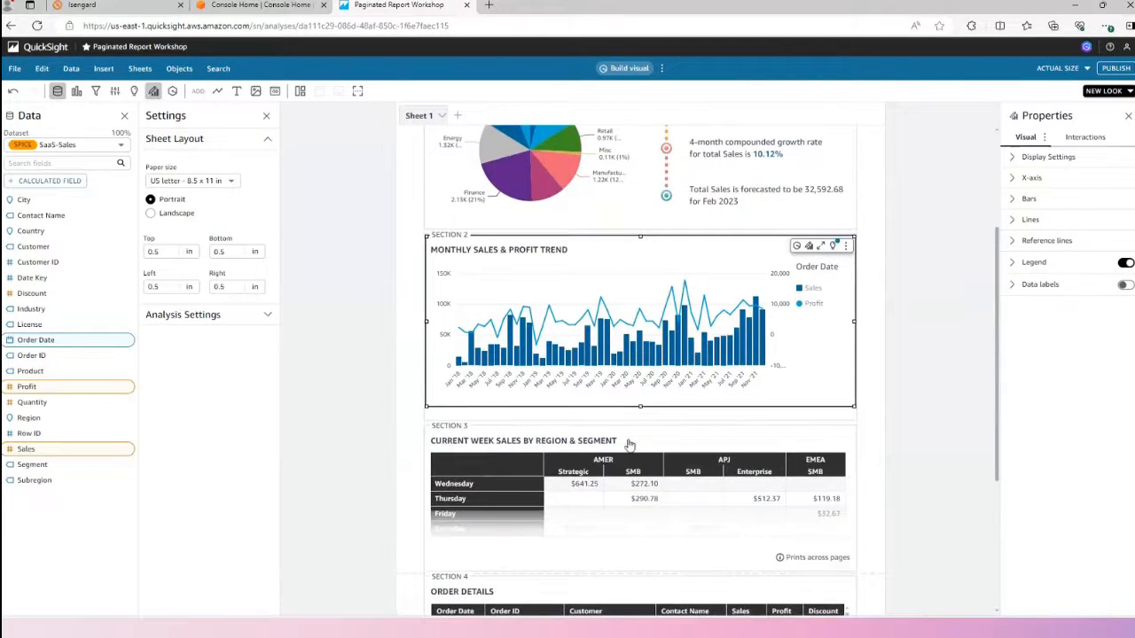
scroll(639, 438, down, 2)
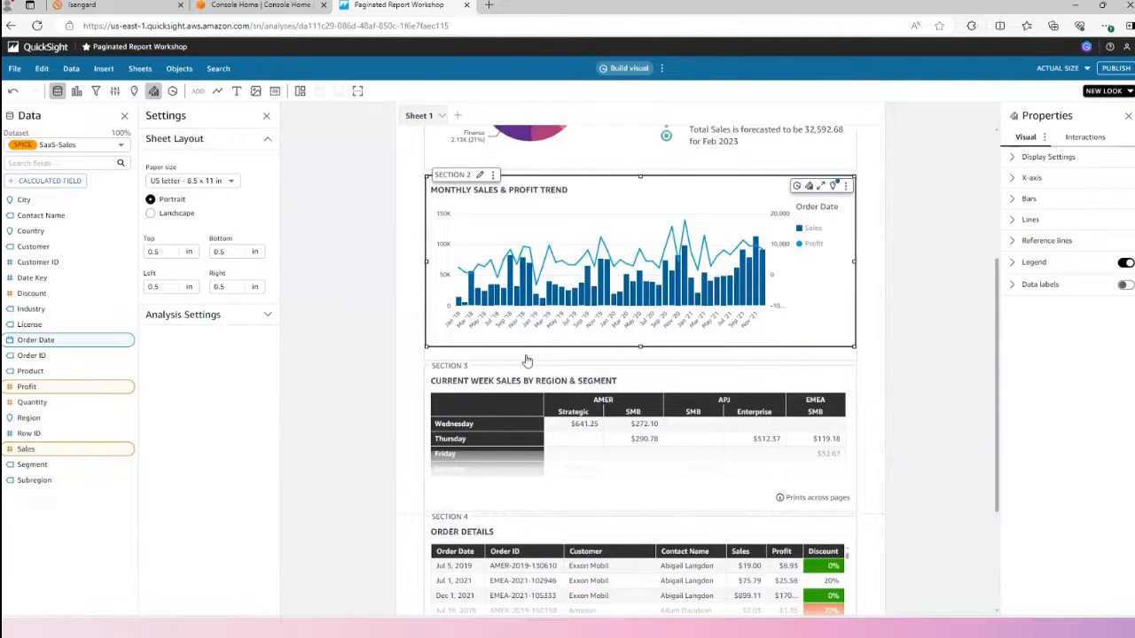
scroll(445, 379, down, 1)
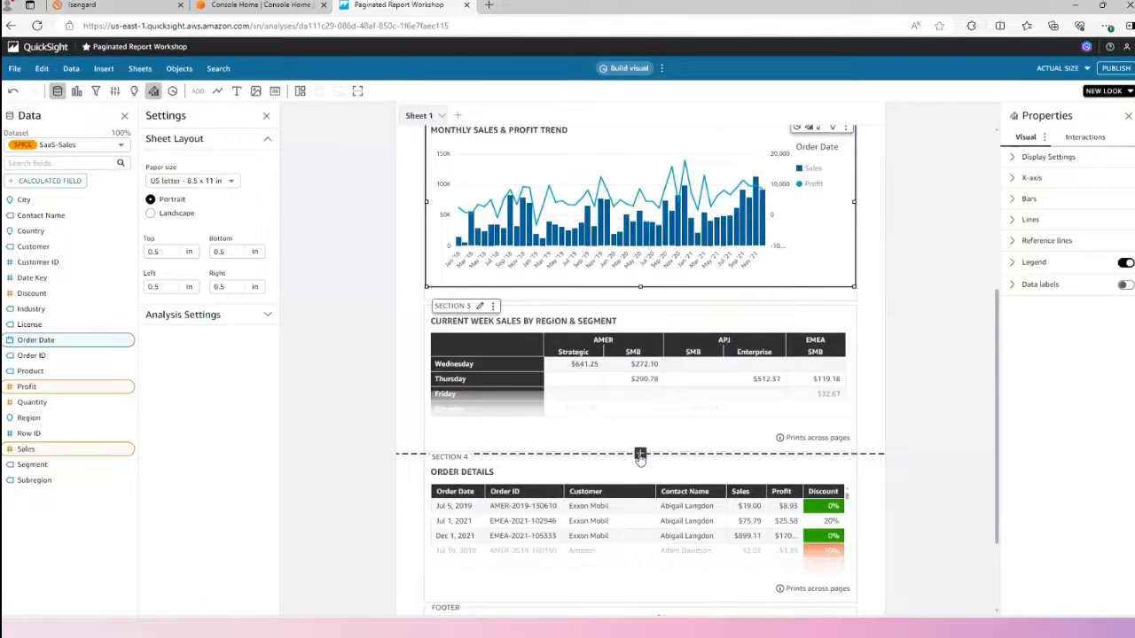
click(640, 456)
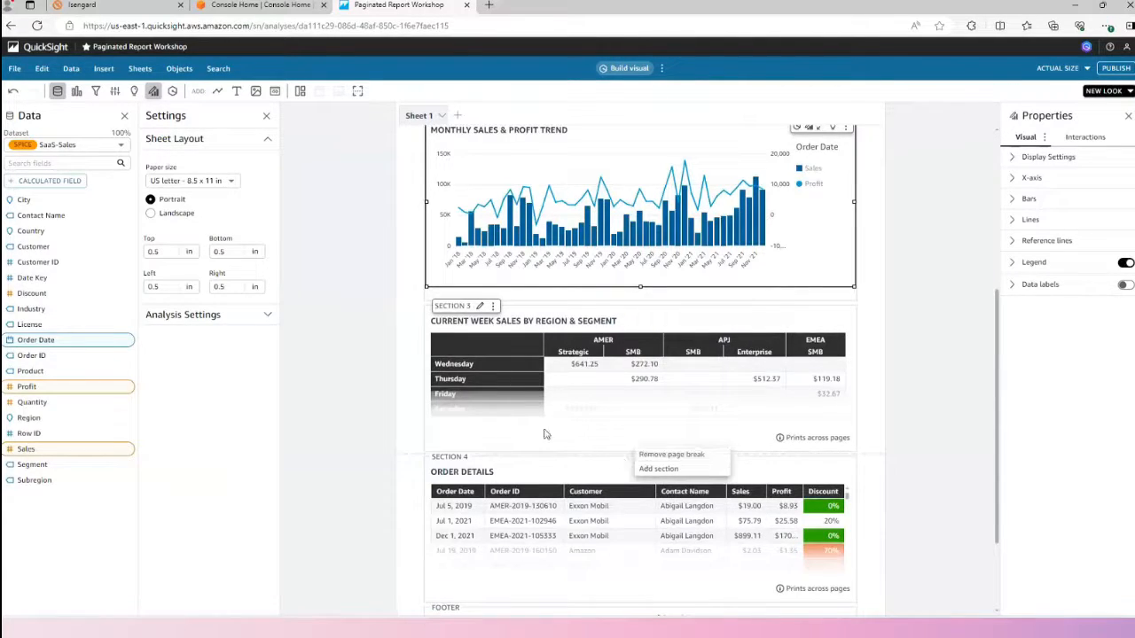
click(428, 321)
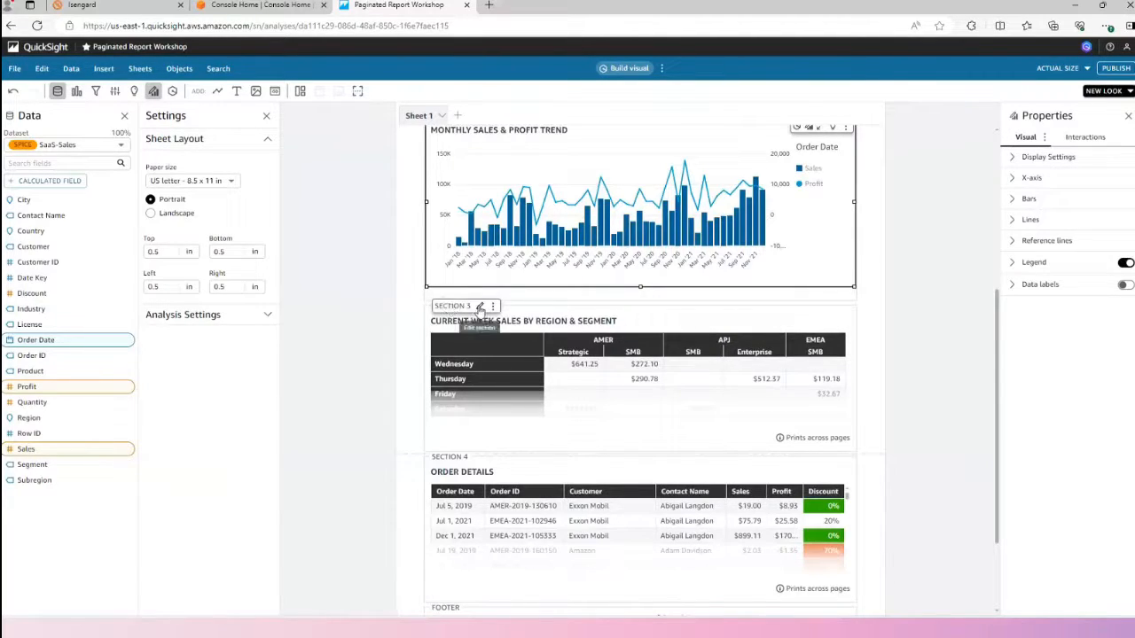
click(479, 305)
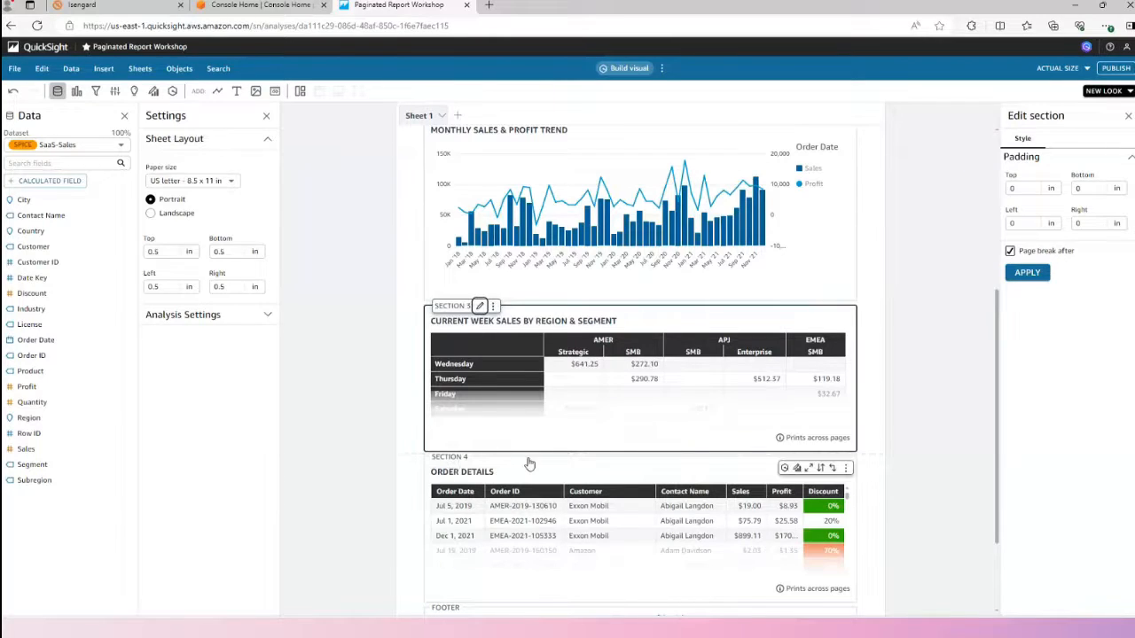
scroll(520, 464, down, 1)
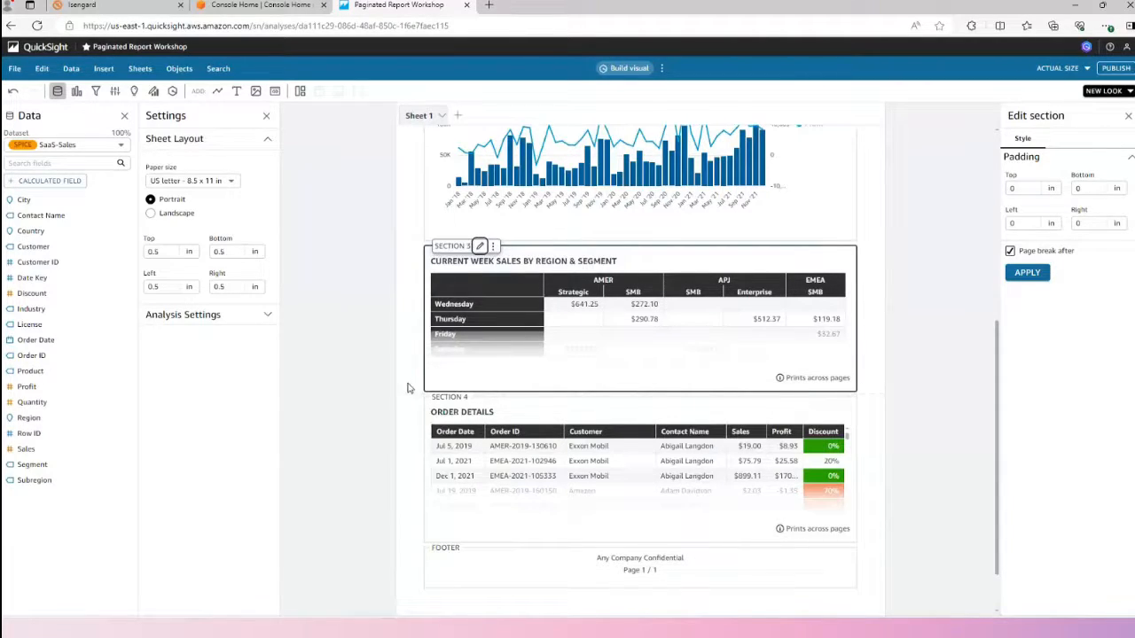
scroll(407, 387, up, 5)
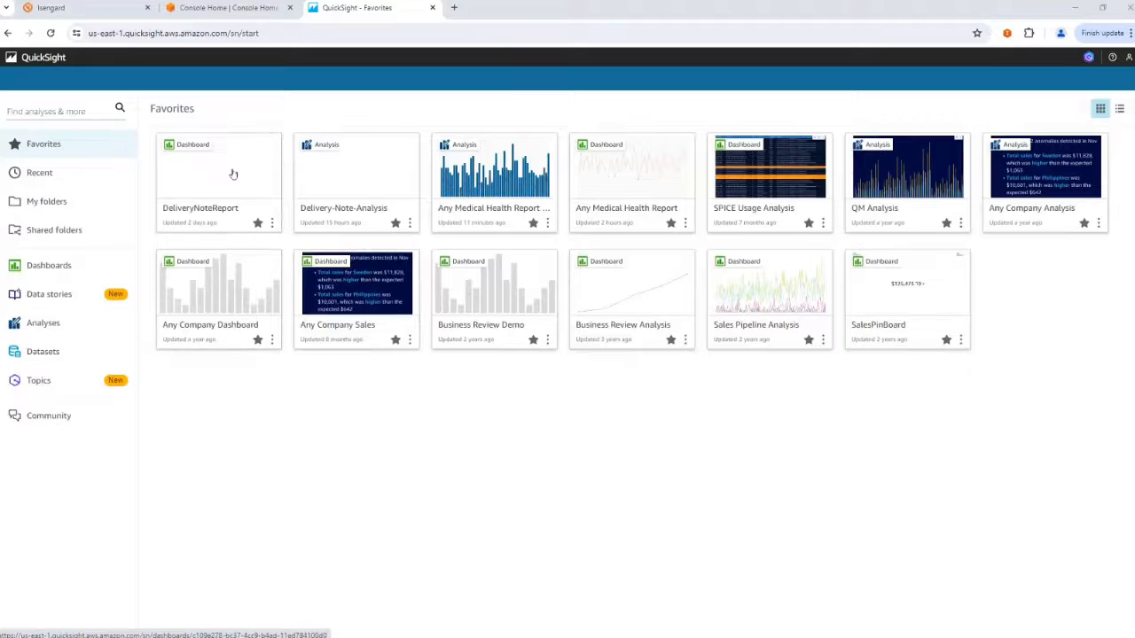
Open Delivery-Note-Analysis from the favorites and bring up the repeating settings of its Section 1.
click(365, 180)
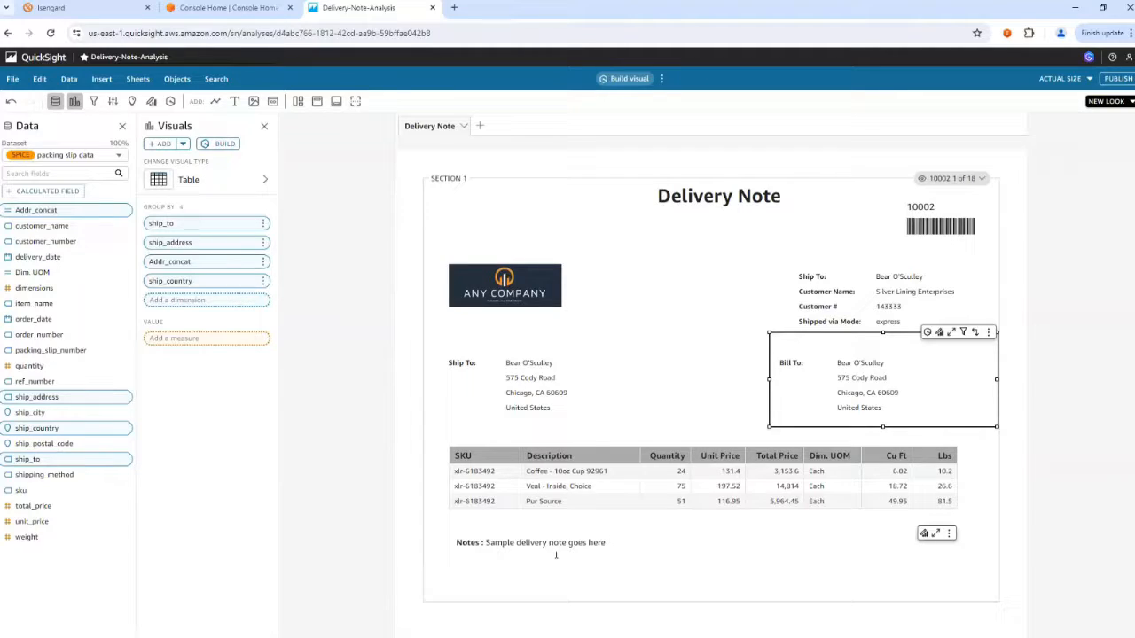
click(658, 186)
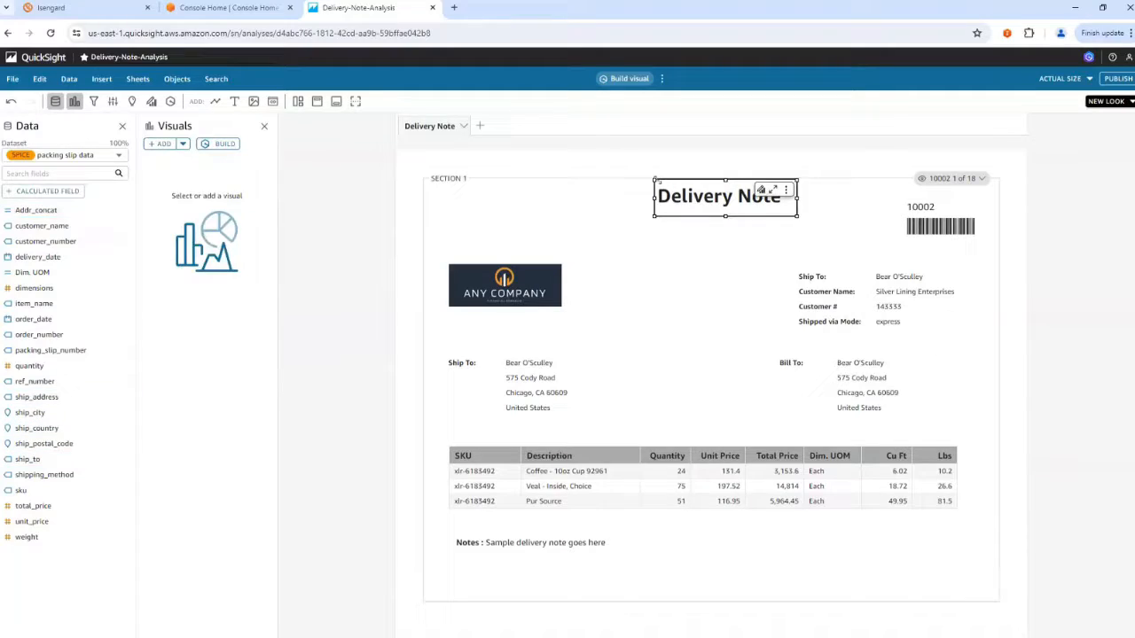
click(630, 178)
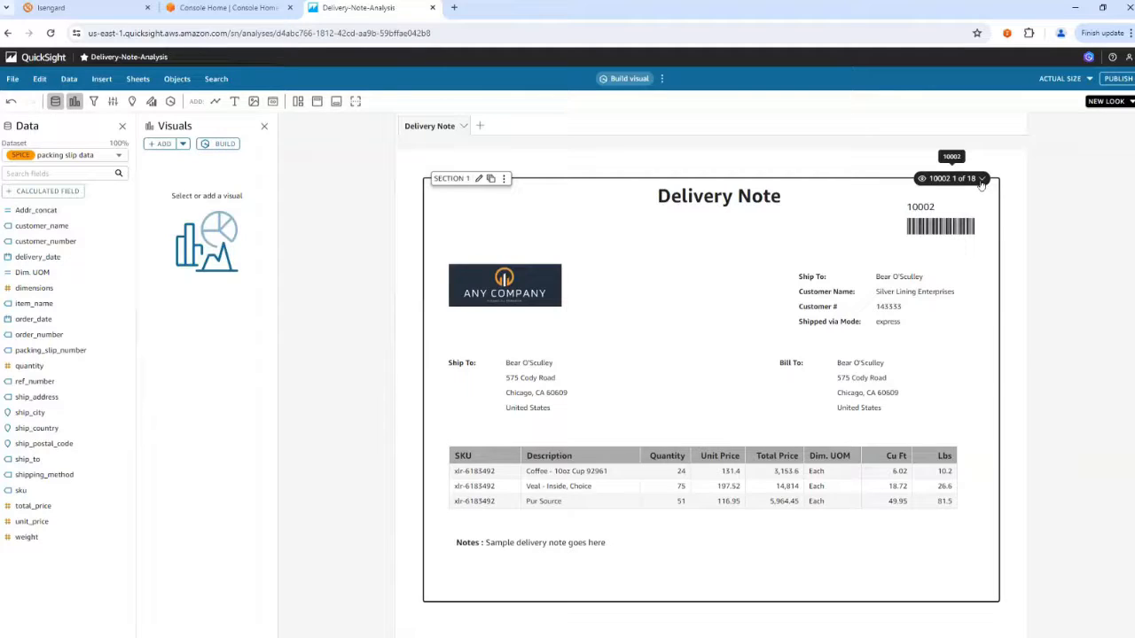
click(492, 180)
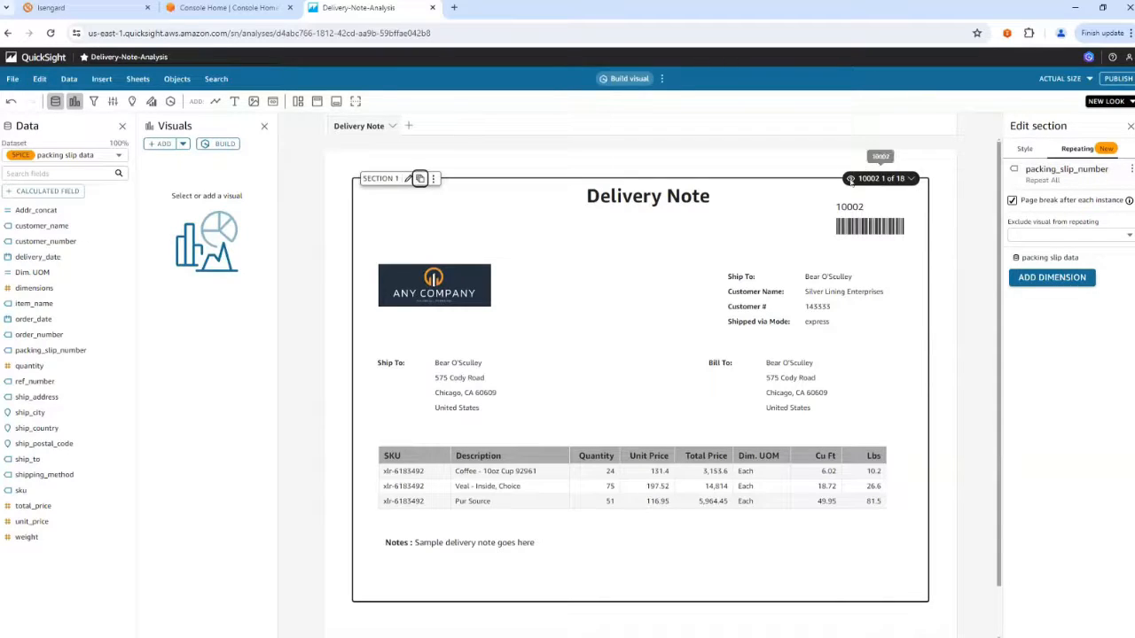
Preview the fifth packing slip instance of the repeating section, and check which visuals can be excluded from repeating.
click(909, 180)
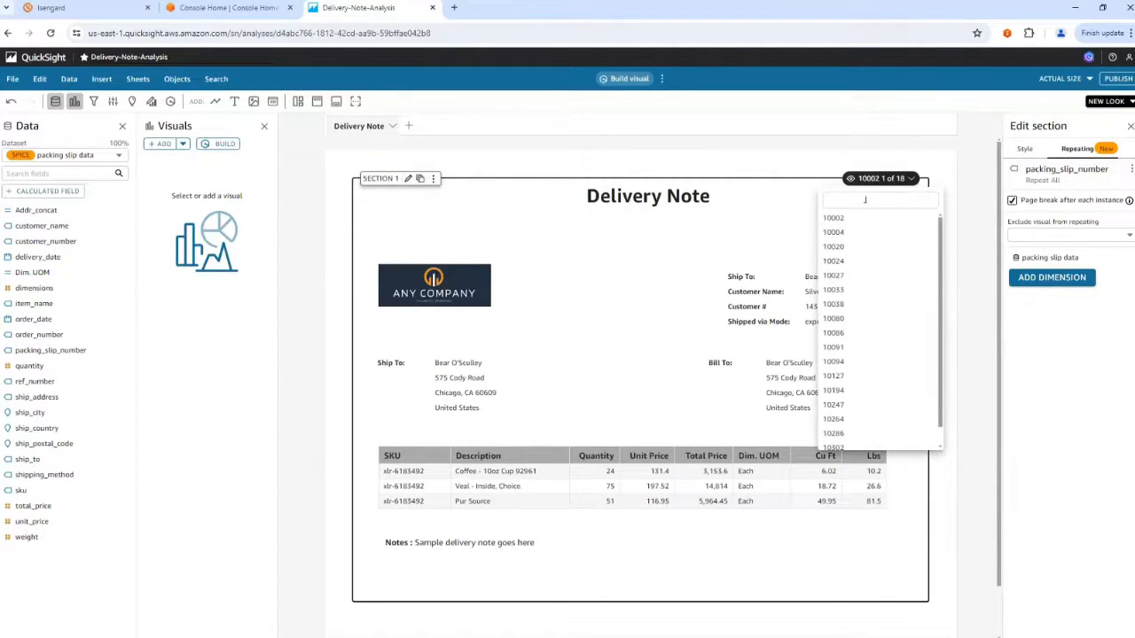
click(845, 276)
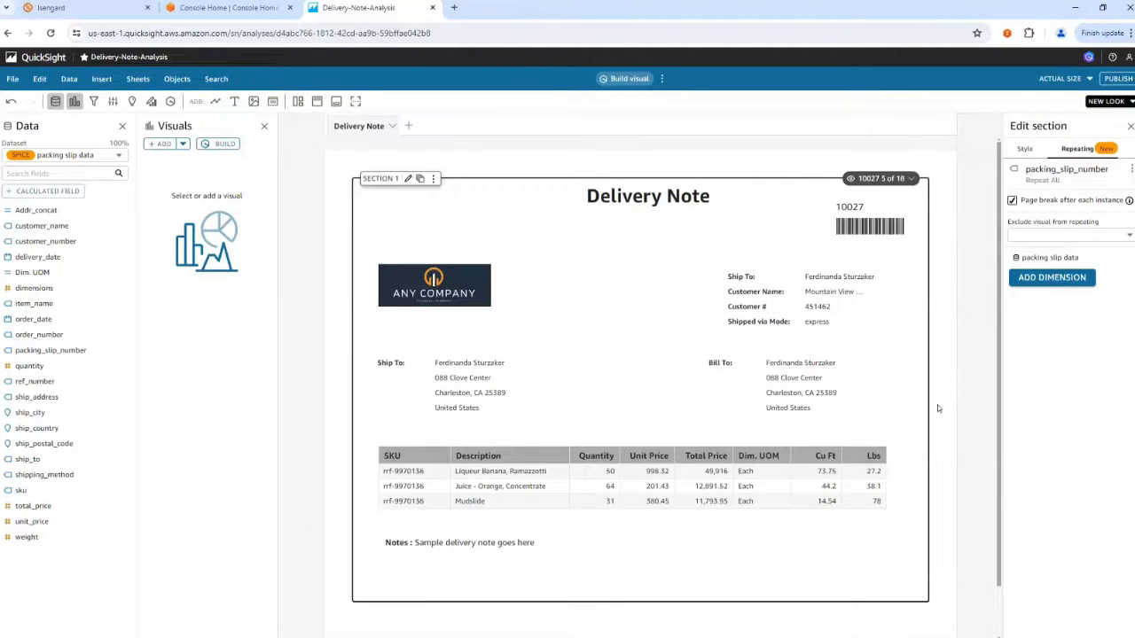
click(1039, 234)
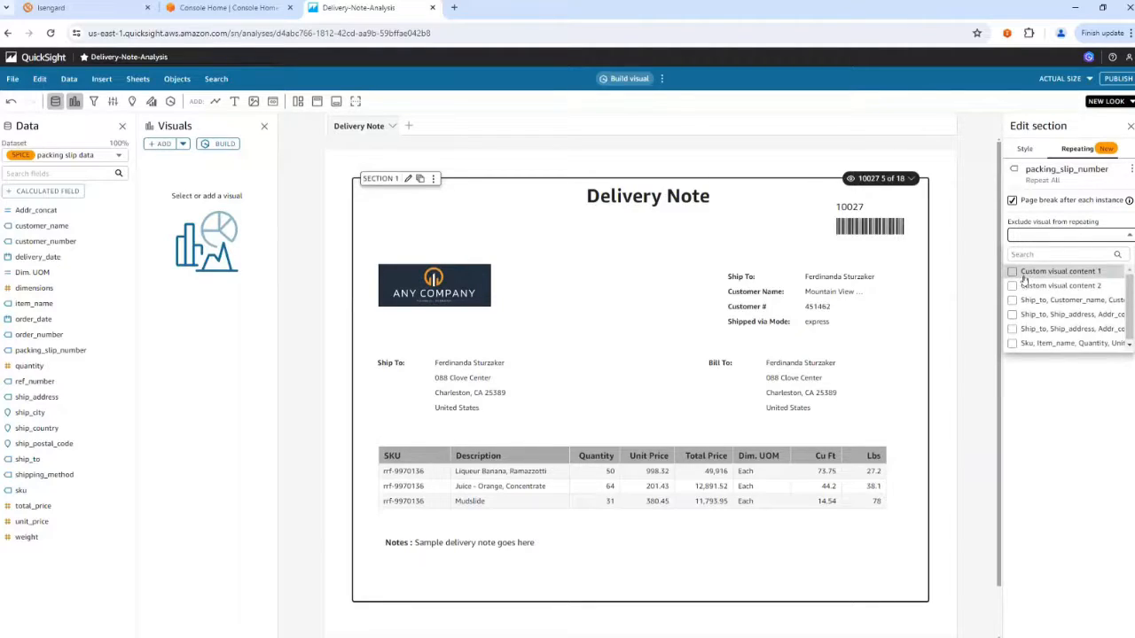
click(1048, 403)
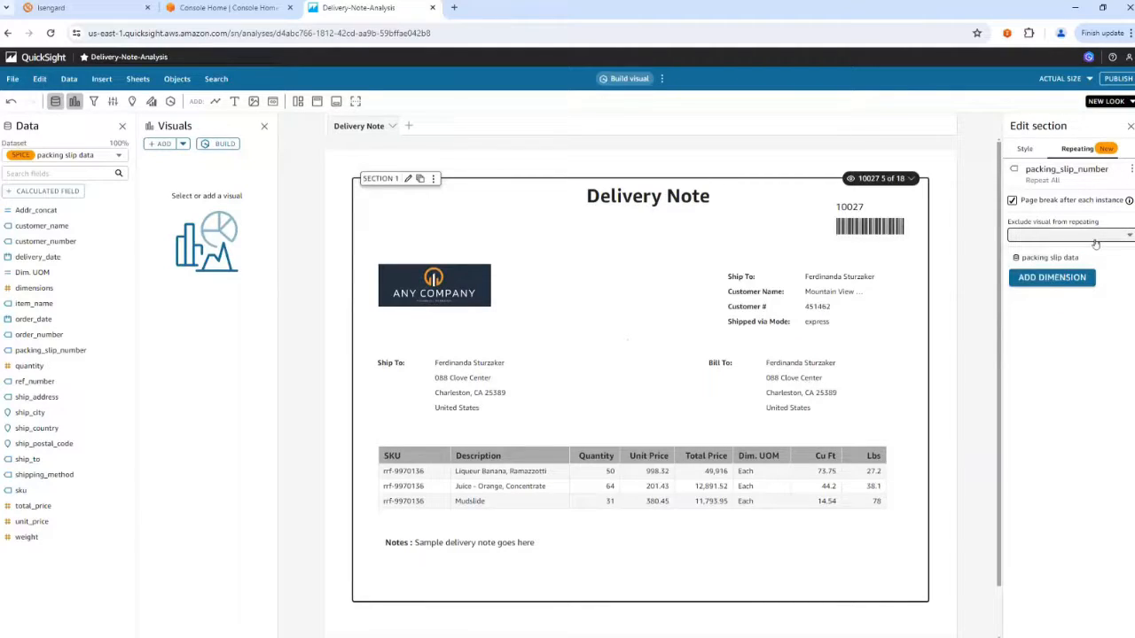
Open the packing_slip_number repeating dimension for editing and review the fields available for sorting.
click(1070, 173)
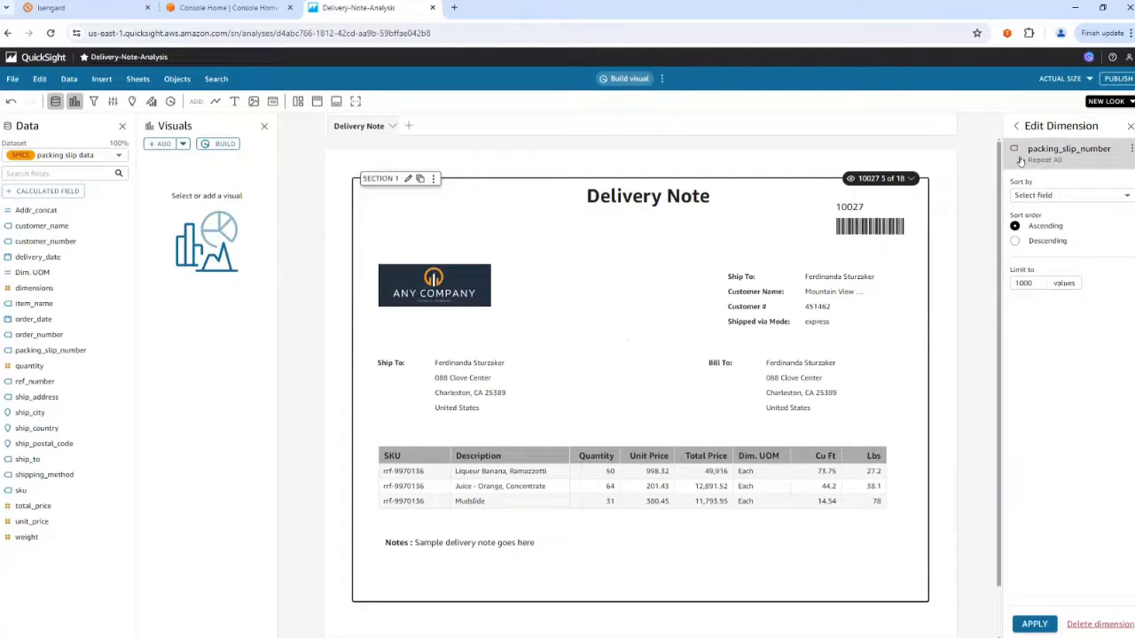
click(1044, 196)
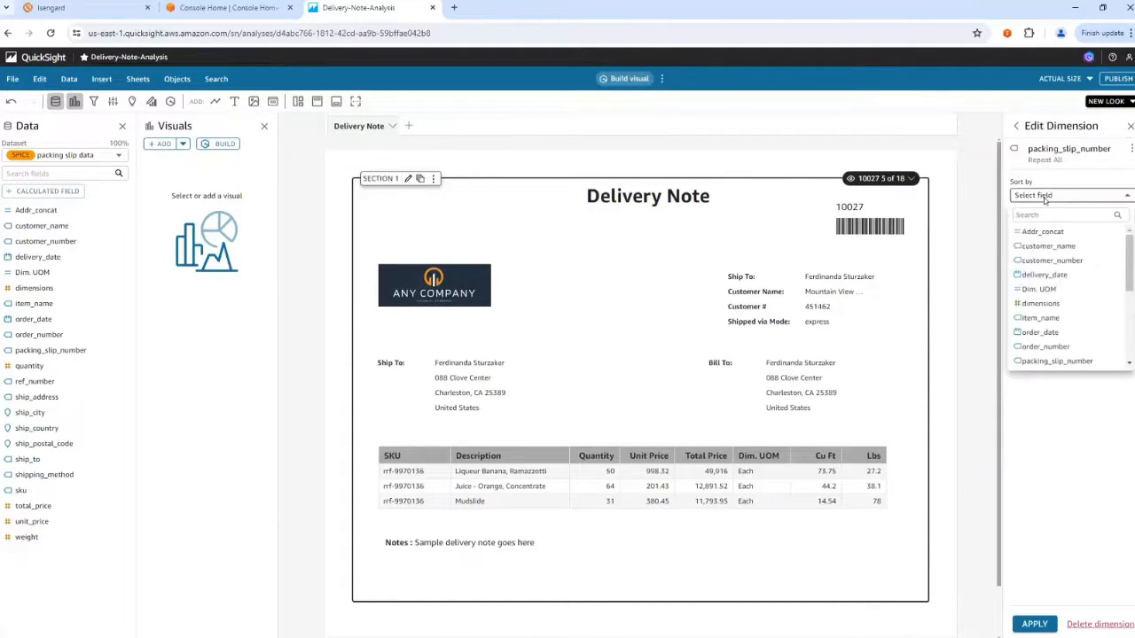
click(1088, 431)
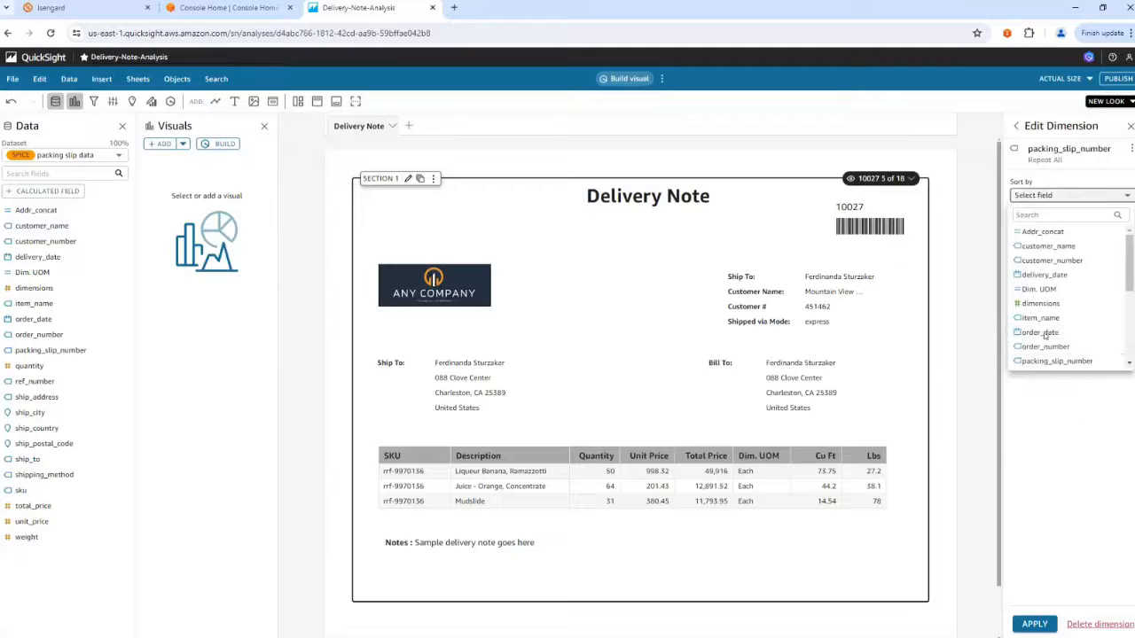
Check the packing_slip_number dimension's sort order and value limit, and review the list of instances in the repeating section.
click(1015, 241)
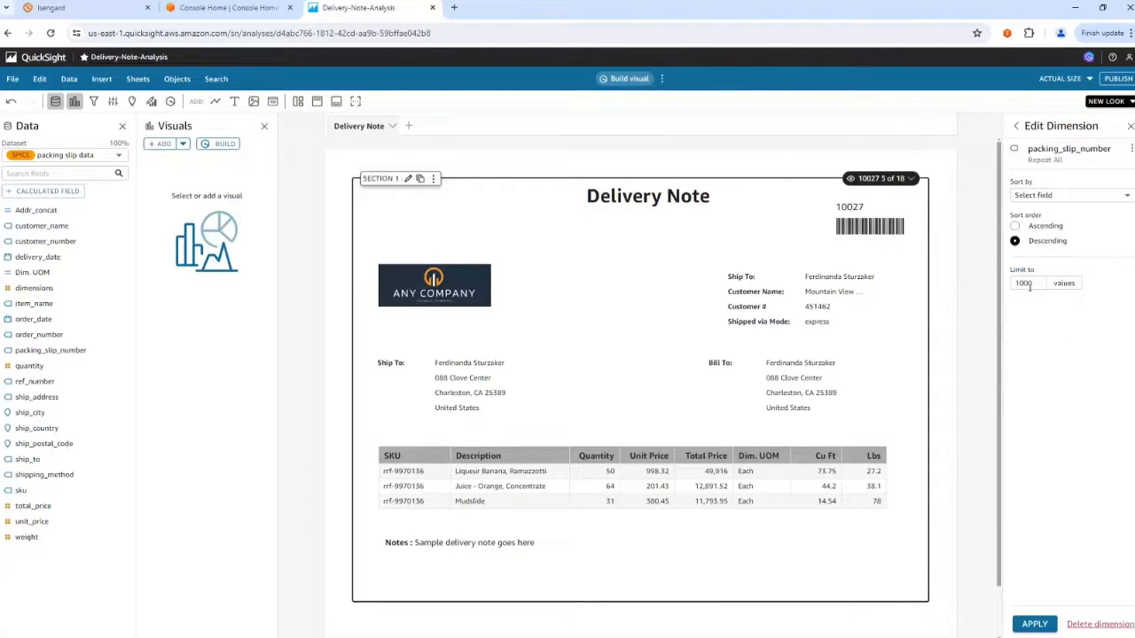
click(1038, 282)
click(1017, 127)
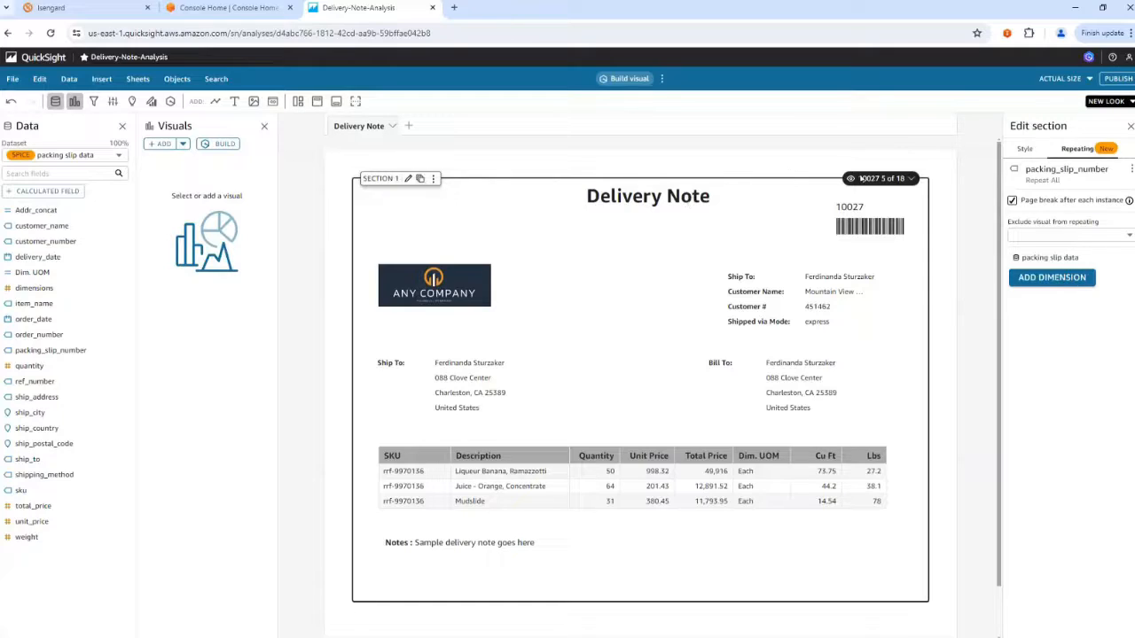
click(878, 179)
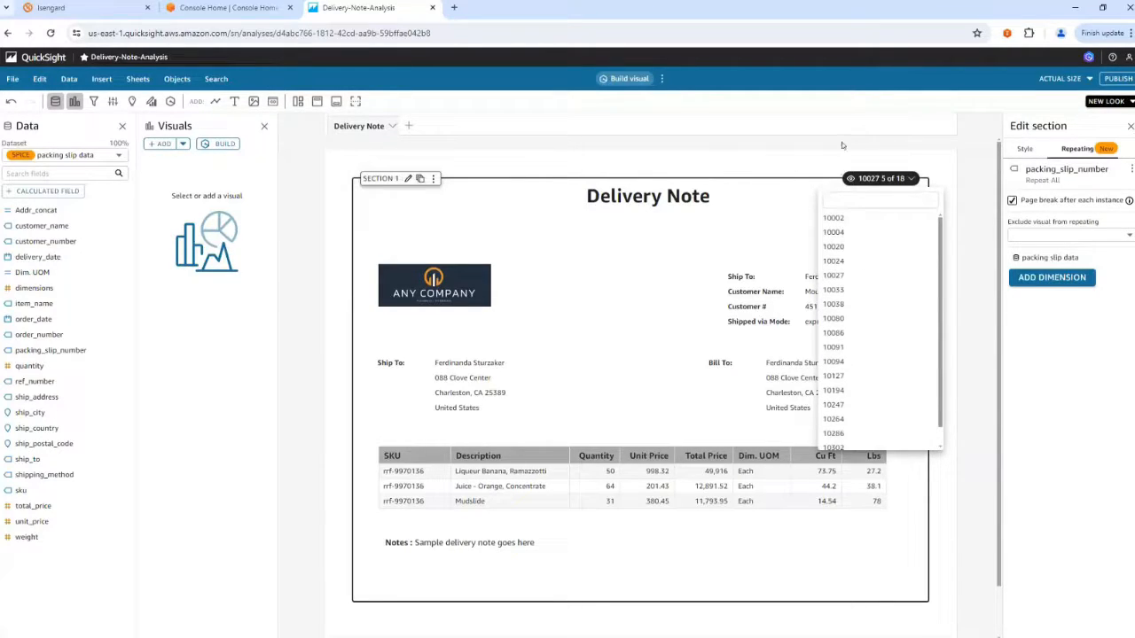
click(842, 144)
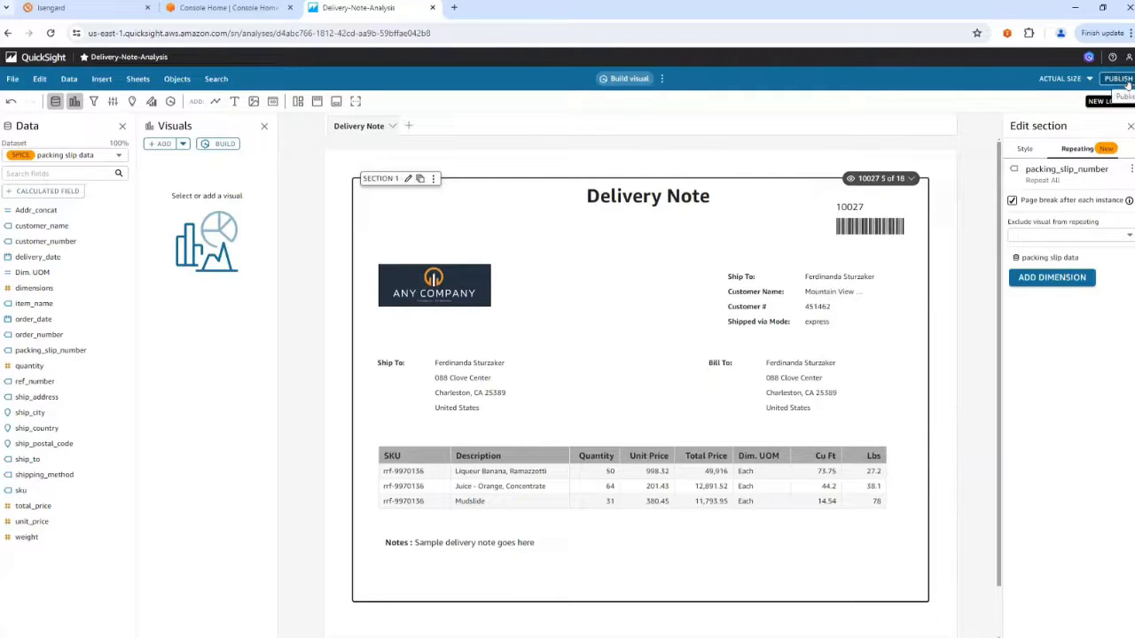
Open the DeliveryNoteReport dashboard from the favorites and look through the delivery notes on its first four pages.
click(35, 56)
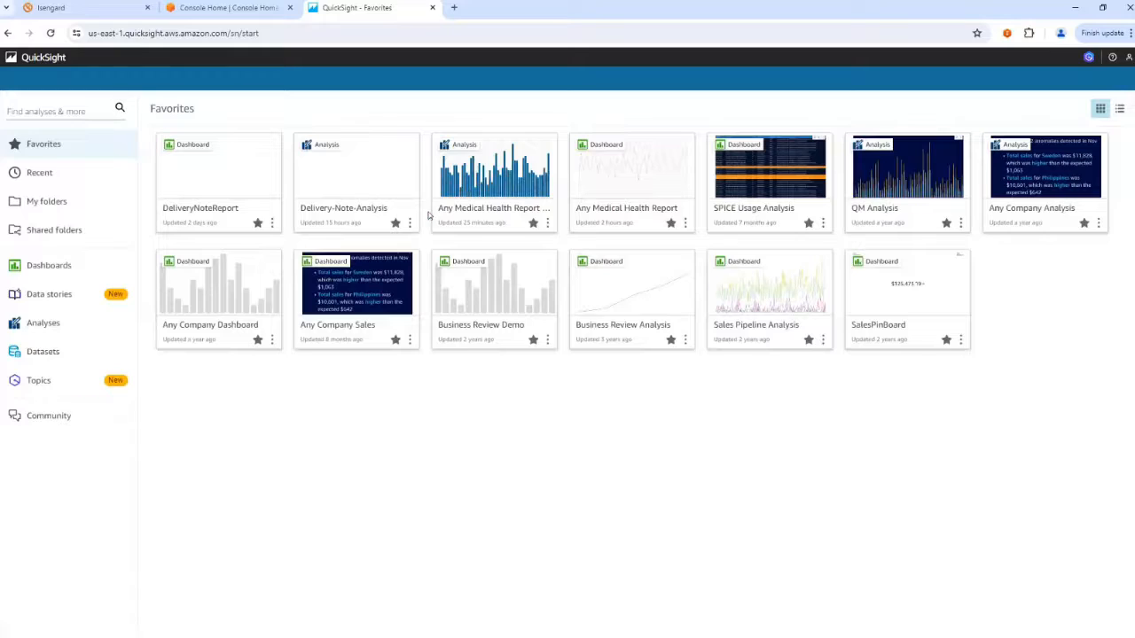
click(224, 172)
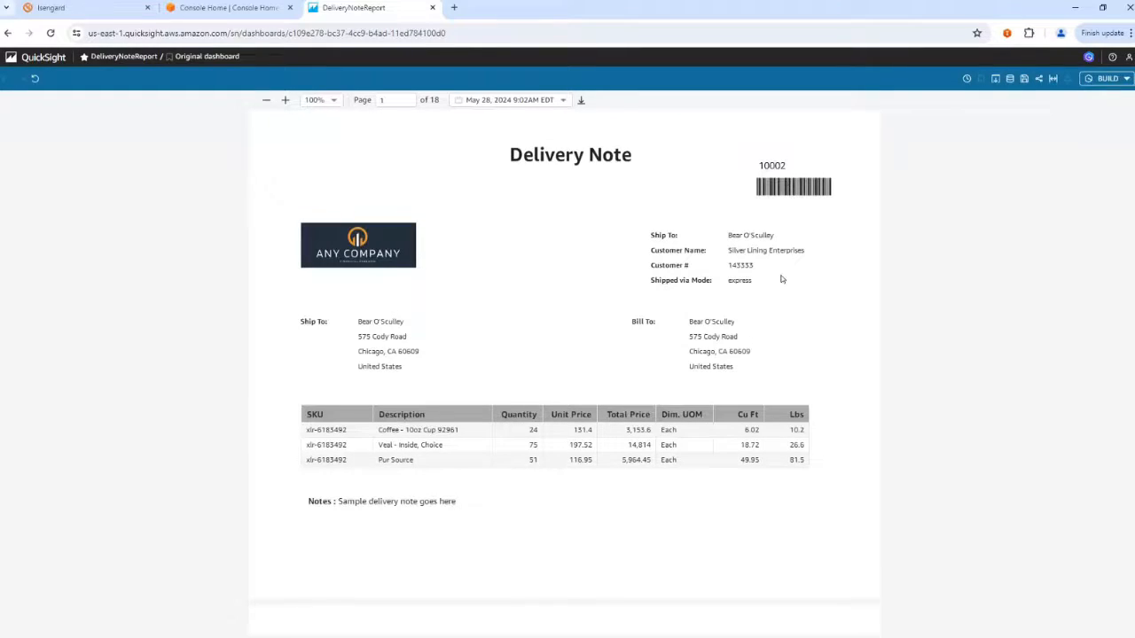
scroll(780, 278, down, 5)
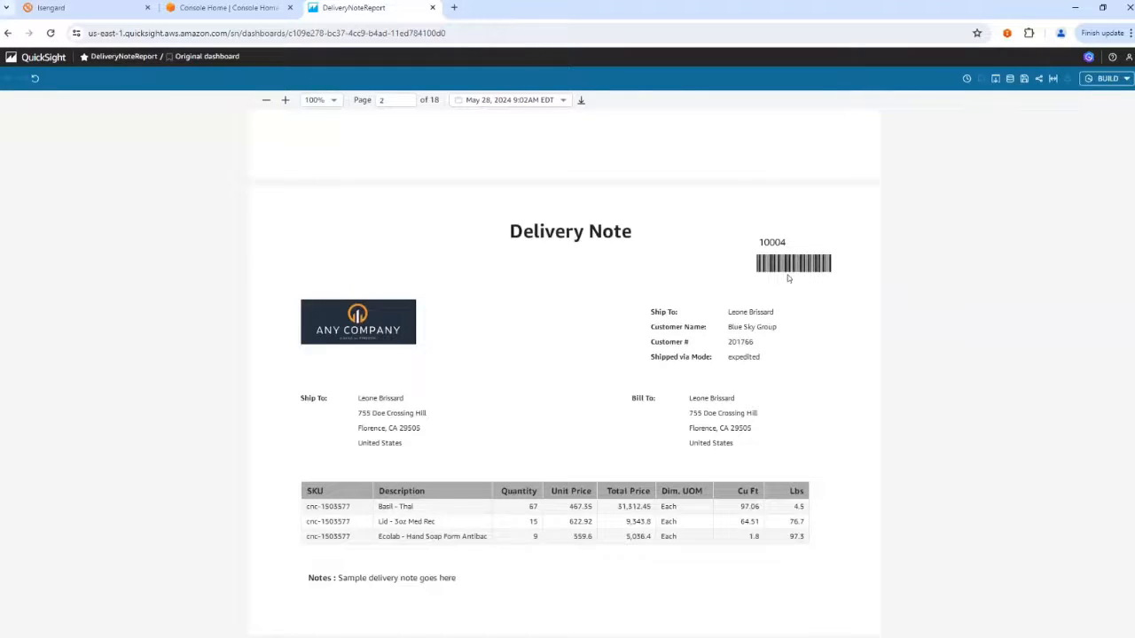
scroll(787, 276, down, 6)
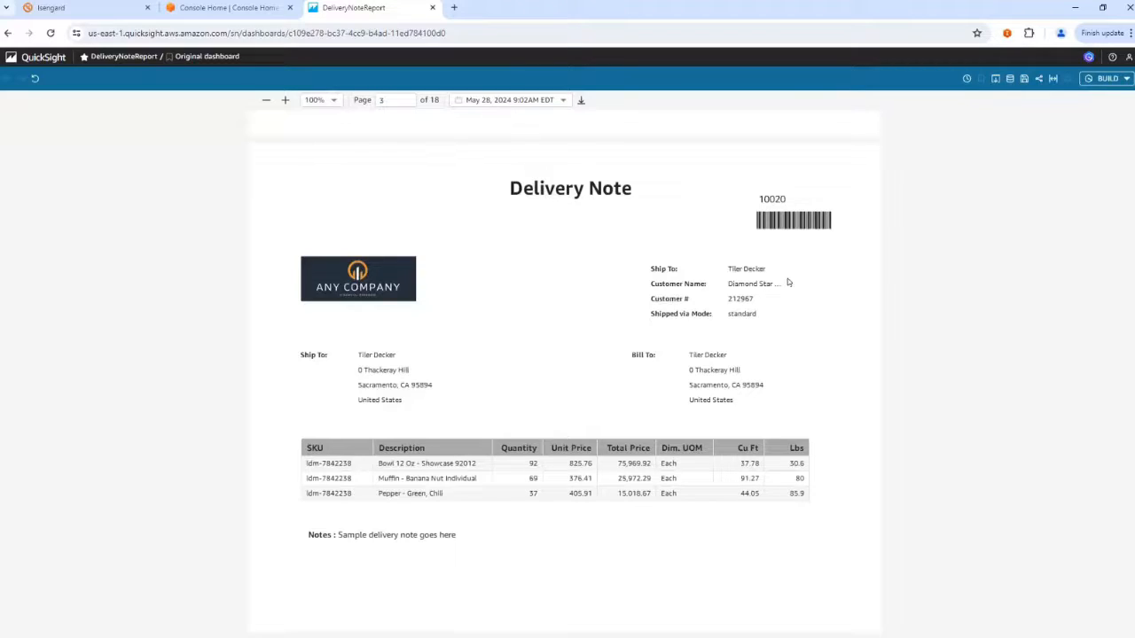
scroll(787, 282, down, 6)
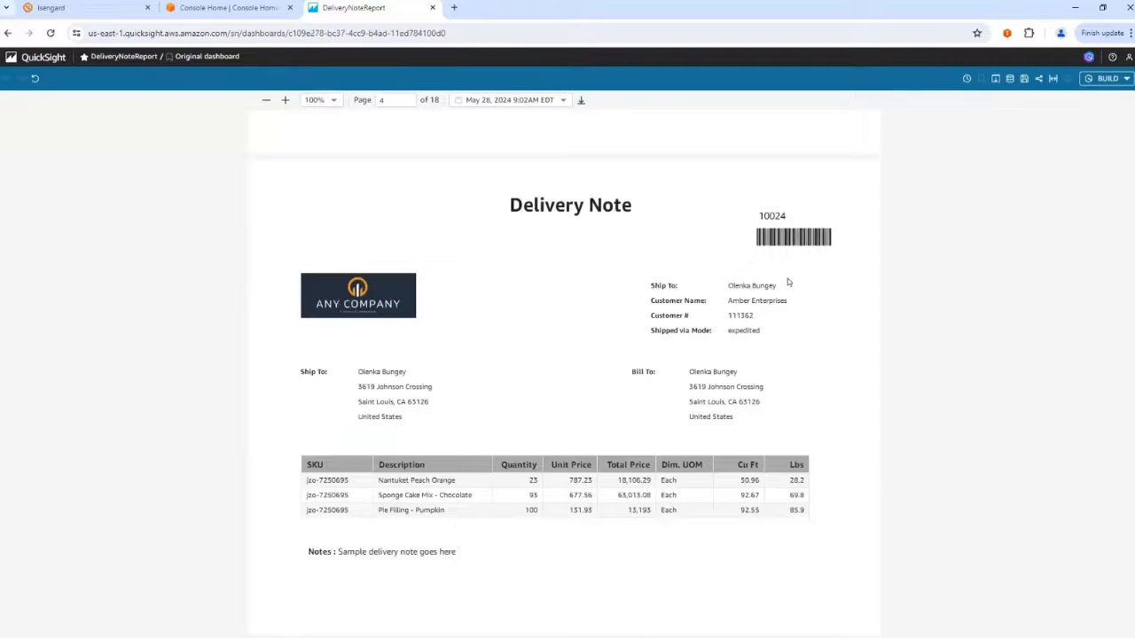
scroll(787, 282, down, 1)
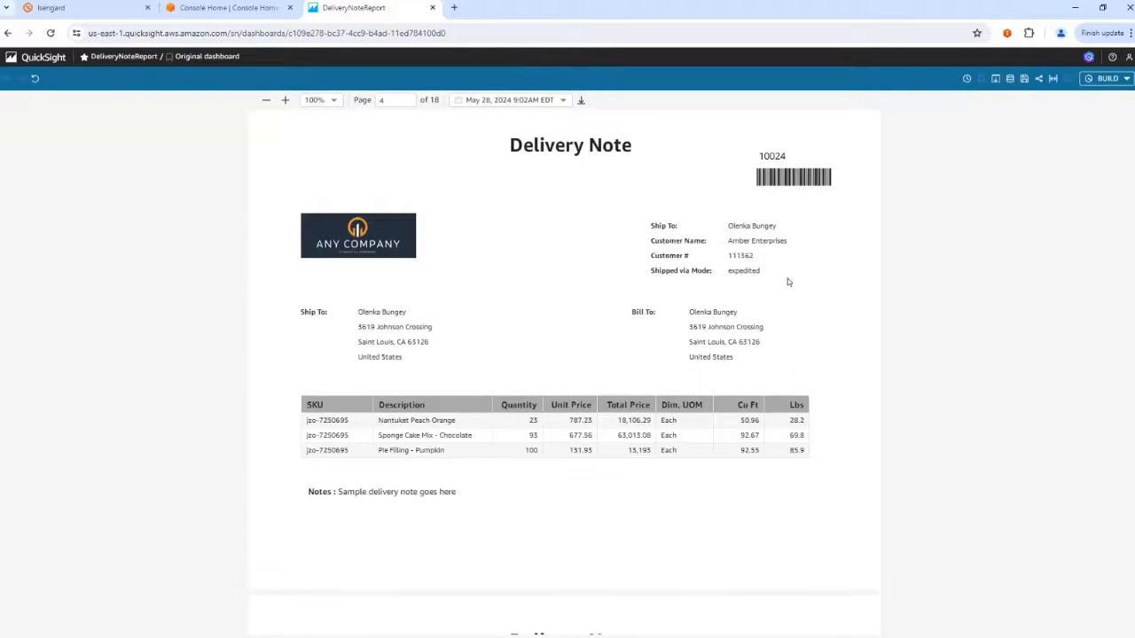
scroll(787, 282, up, 15)
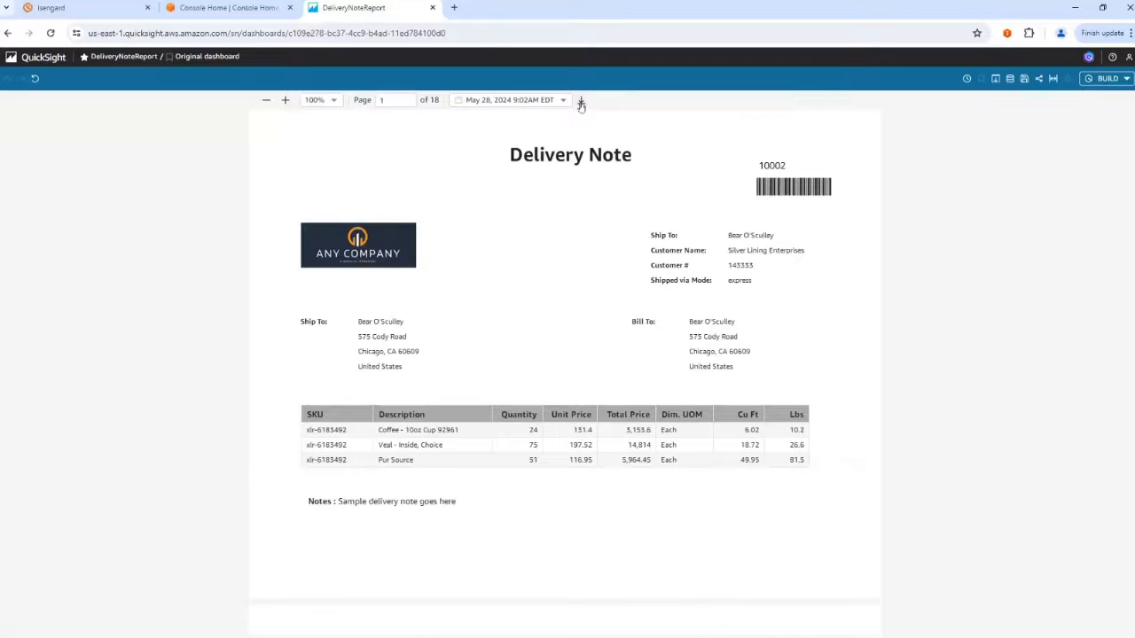
Review the dashboard's recent snapshots and the previous runs of its Delivery Notes Report schedule.
click(967, 79)
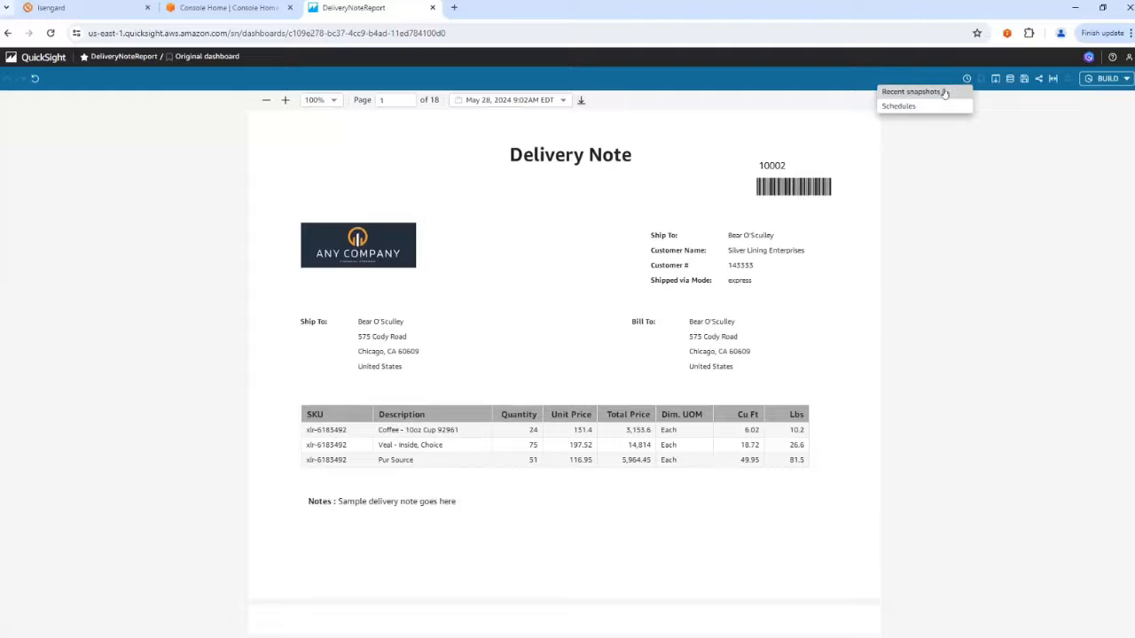
click(943, 92)
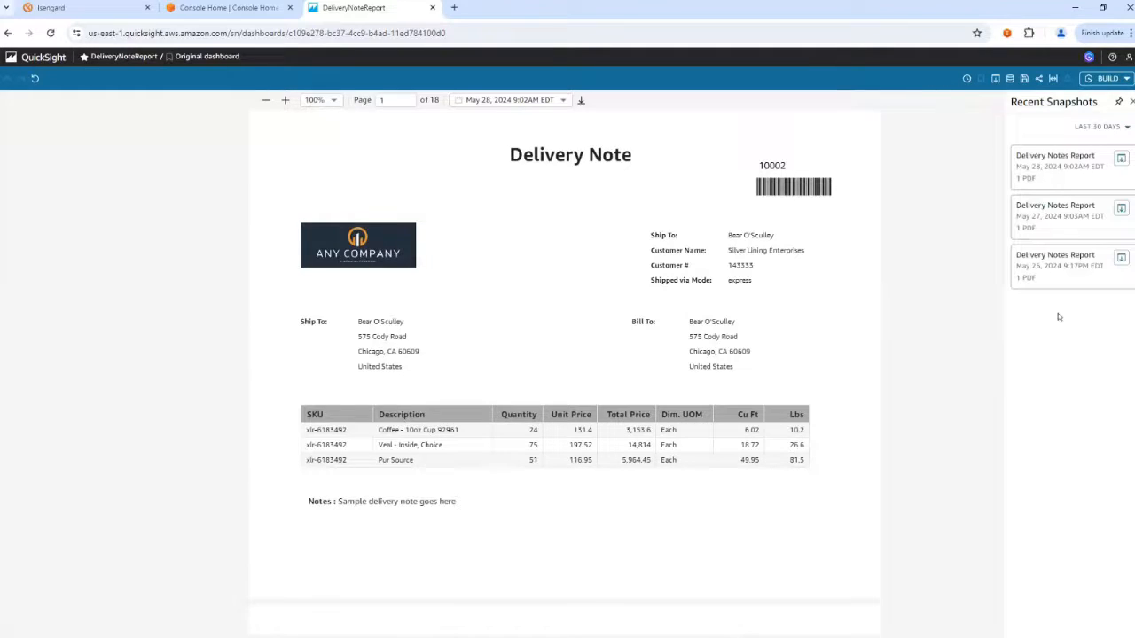
click(967, 80)
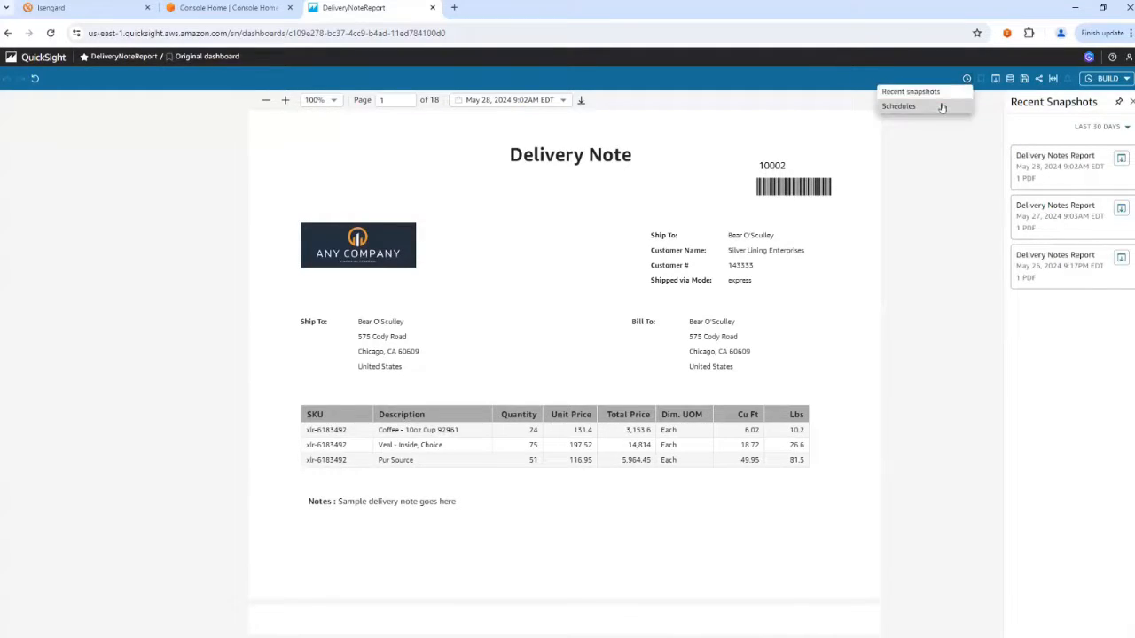
click(940, 104)
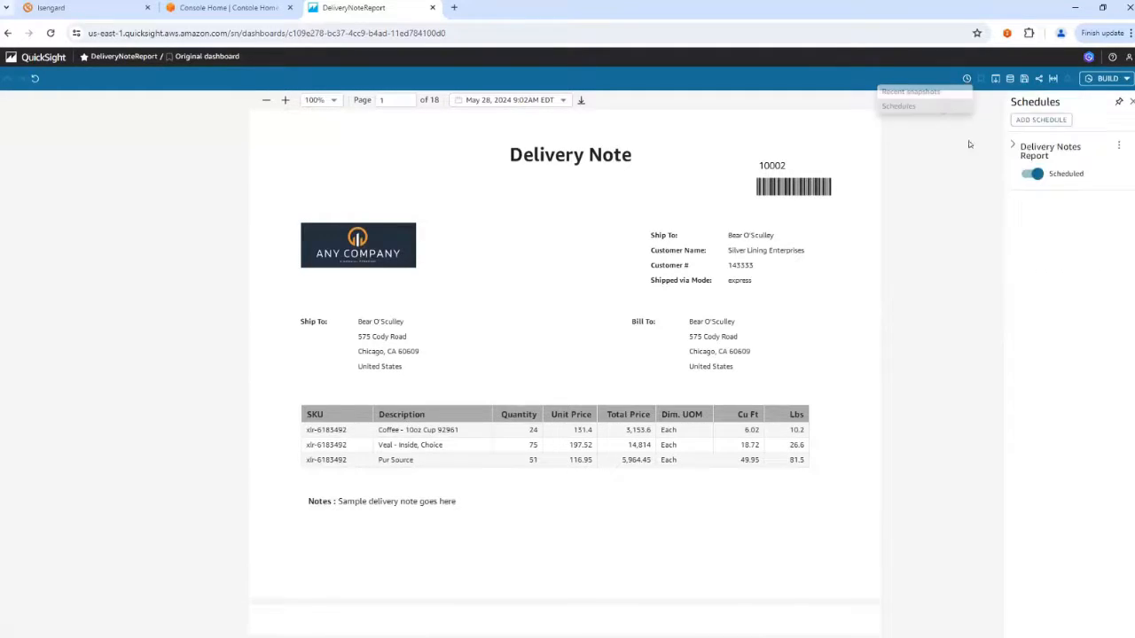
click(1117, 146)
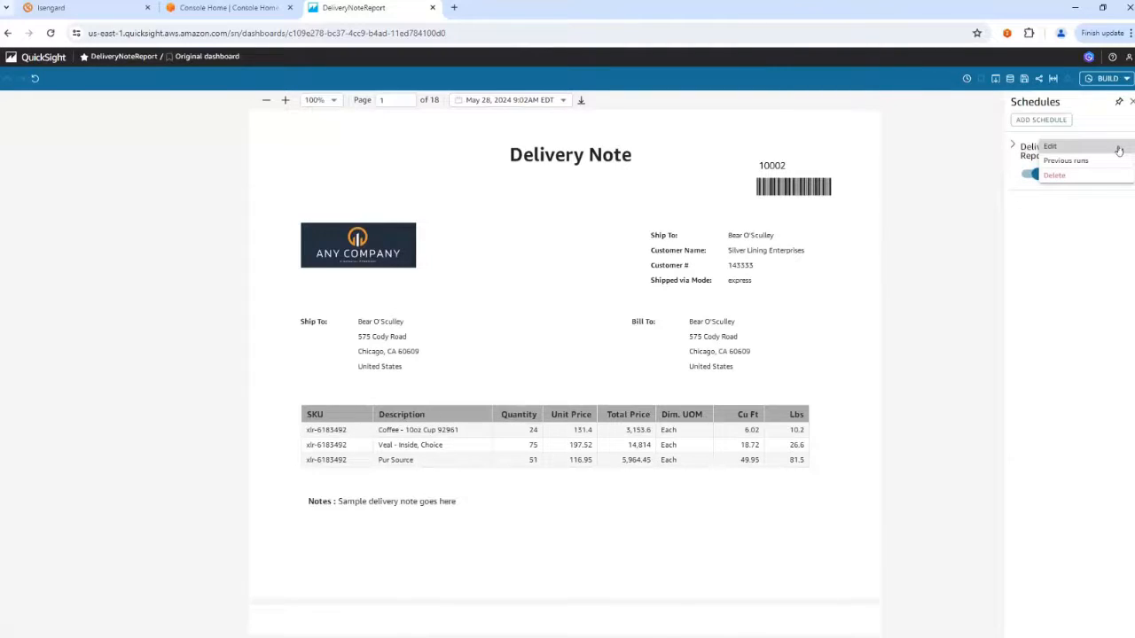
click(1109, 160)
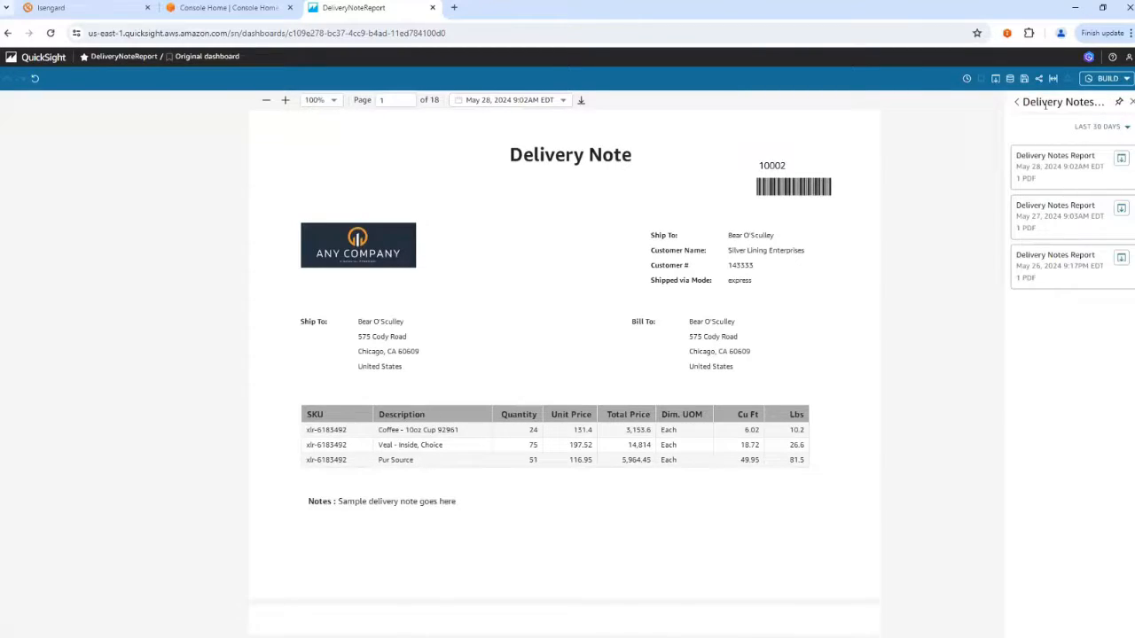
click(968, 79)
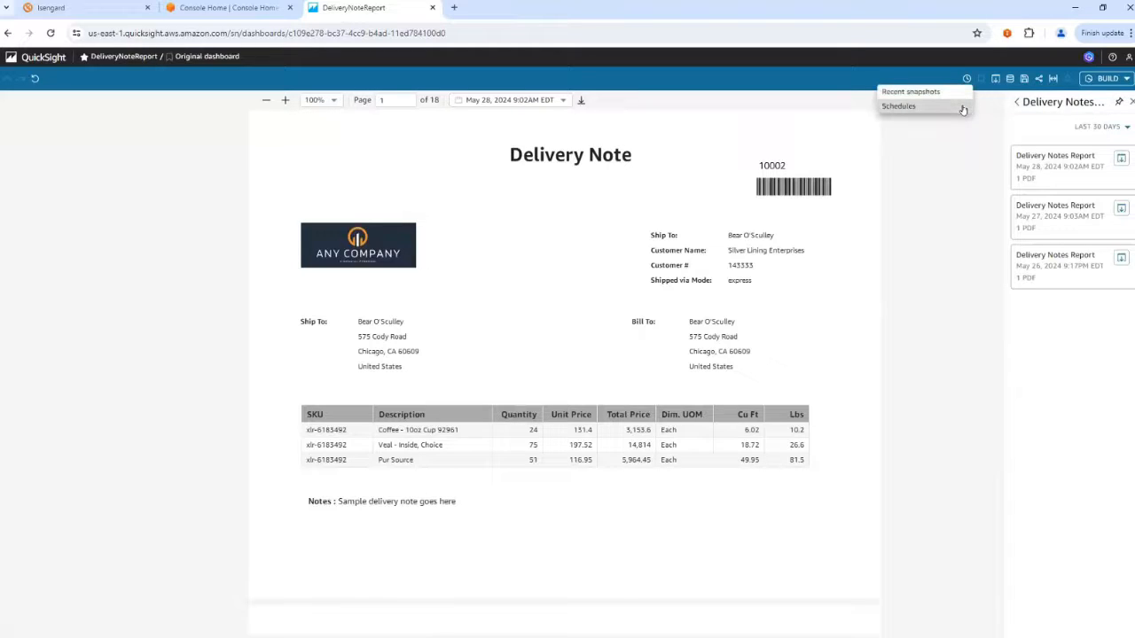
key(Escape)
click(1015, 102)
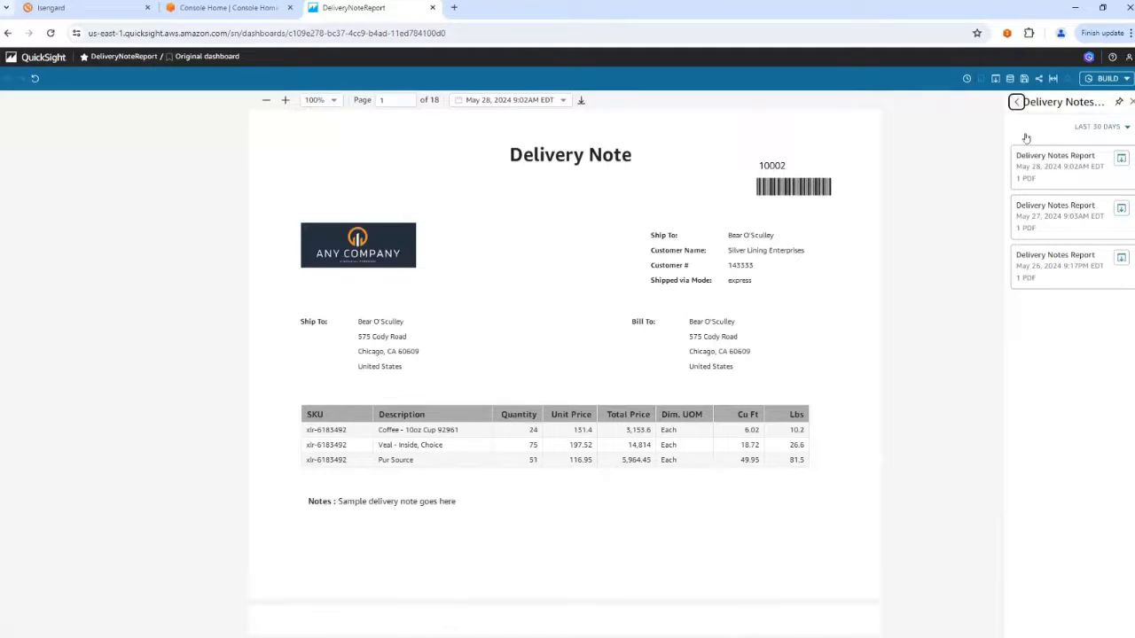
Open the Delivery Notes Report schedule for editing and set its repeat frequency to Weekly.
click(1119, 152)
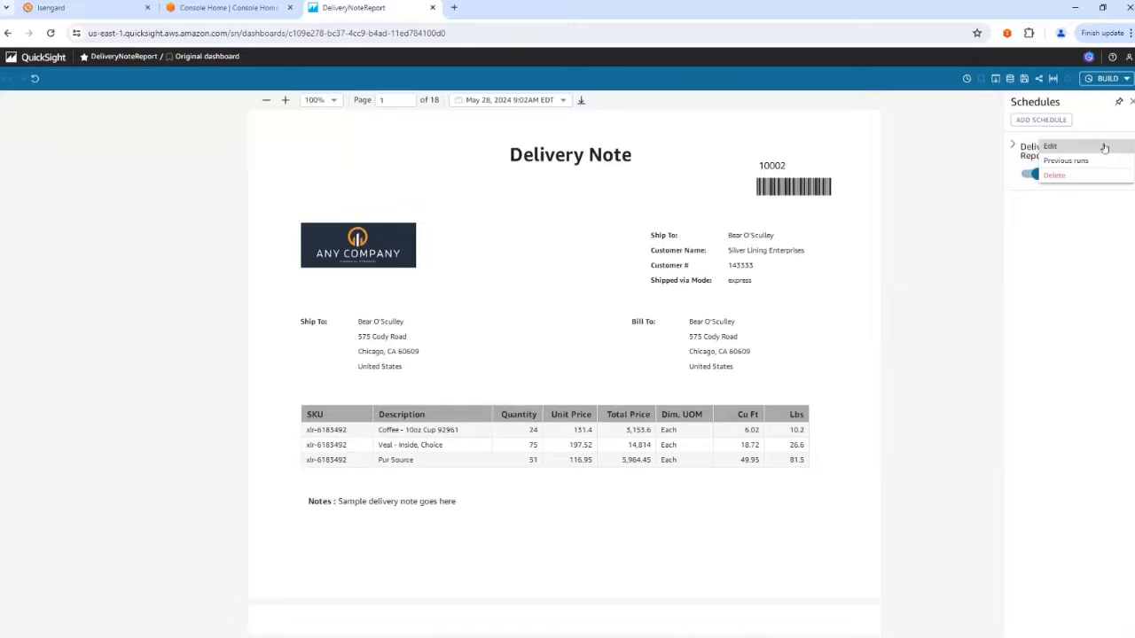
click(1096, 146)
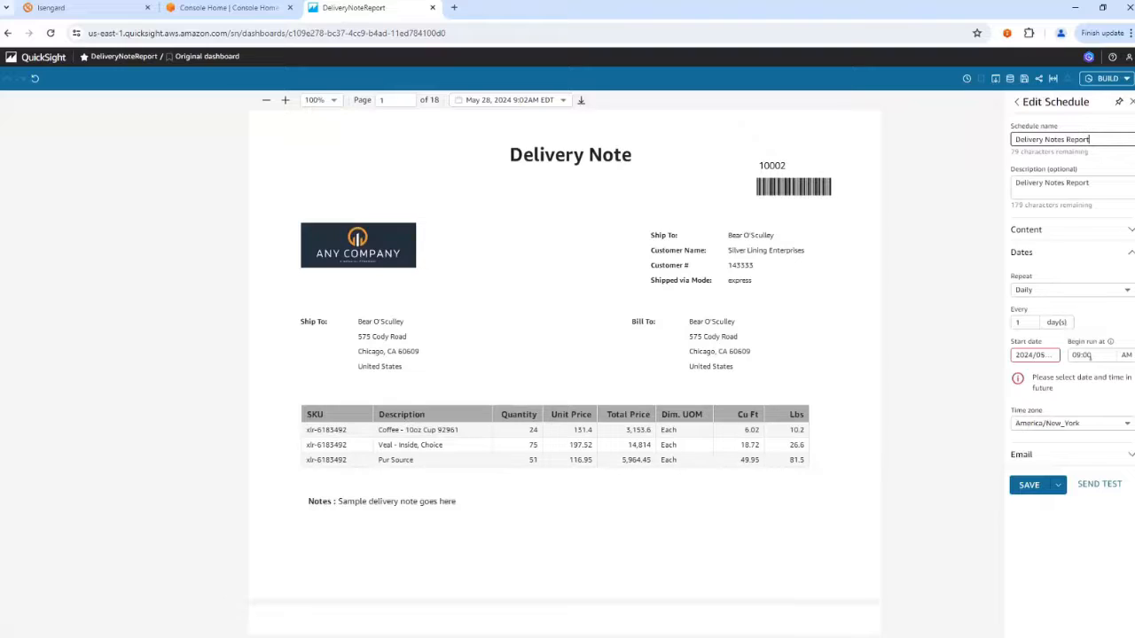
click(1058, 291)
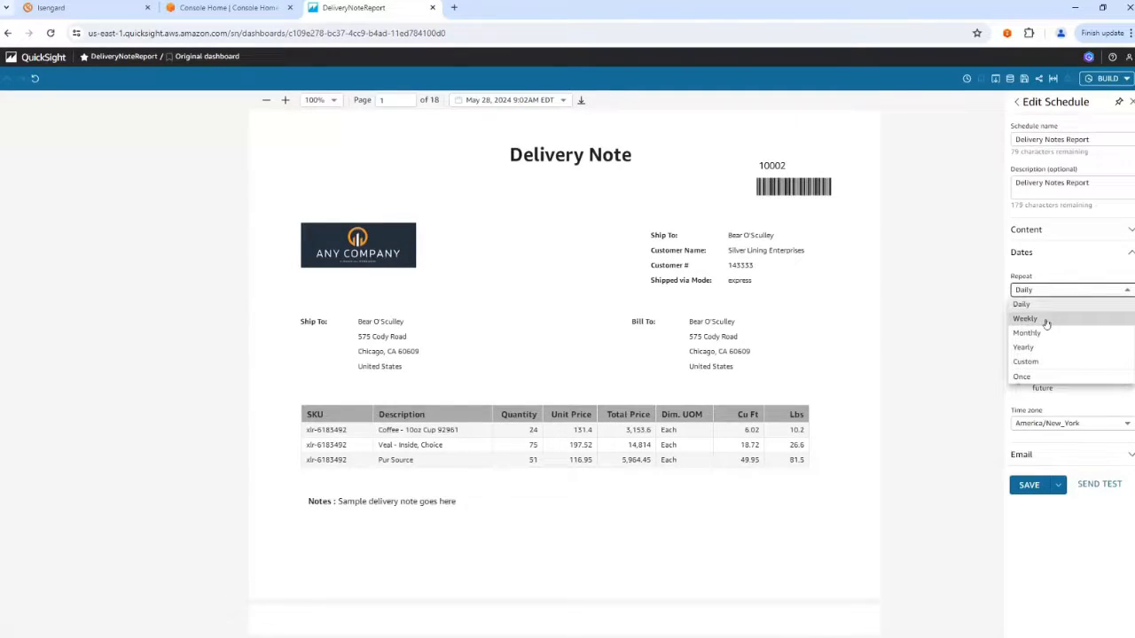
click(1046, 321)
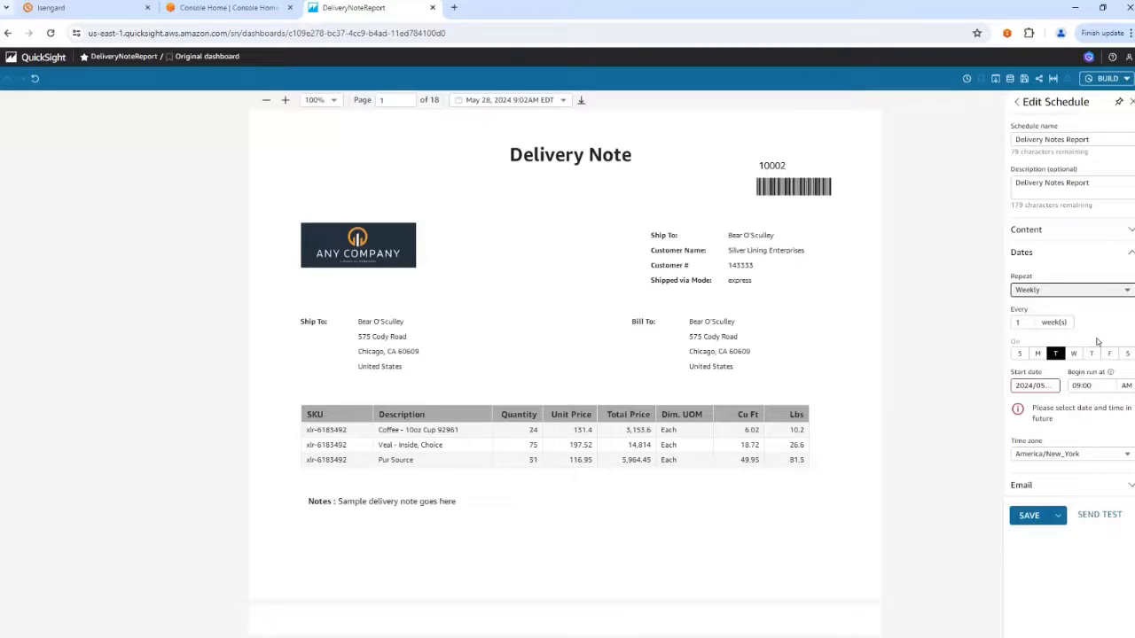
Try the Custom repeat option with an additional run date, and switch the schedule's repeat frequency to Once.
click(1066, 295)
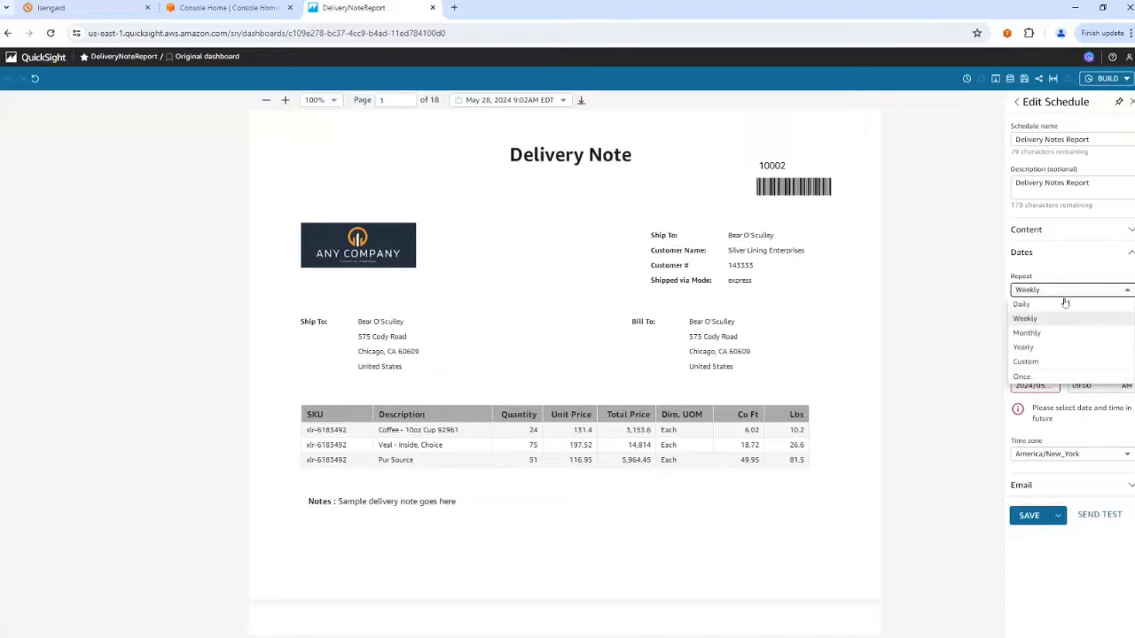
click(1046, 361)
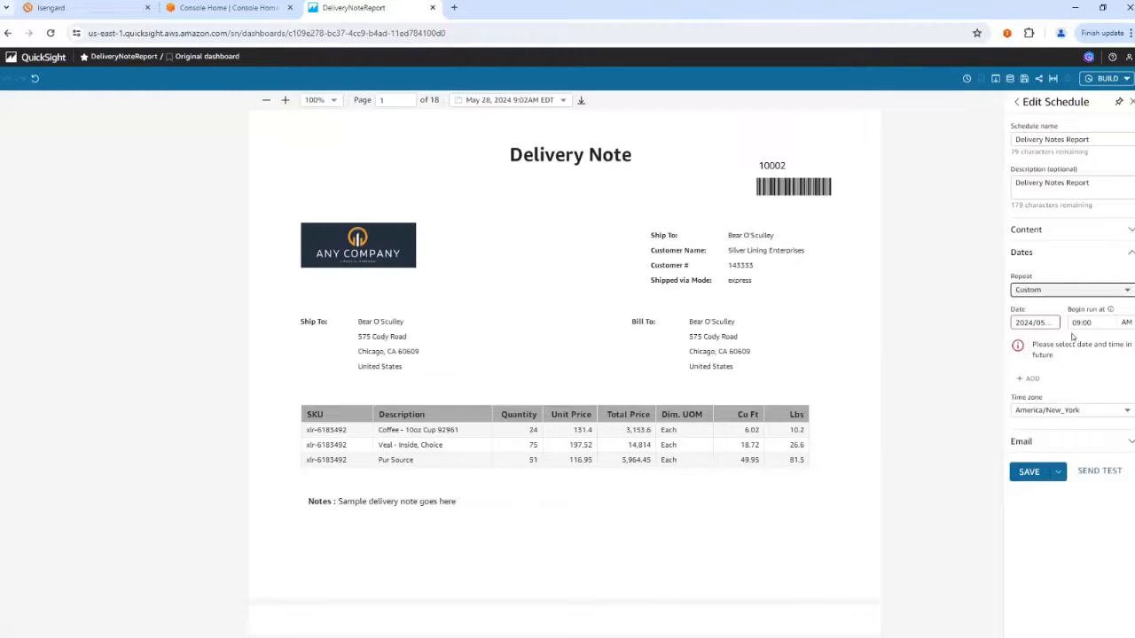
click(1030, 378)
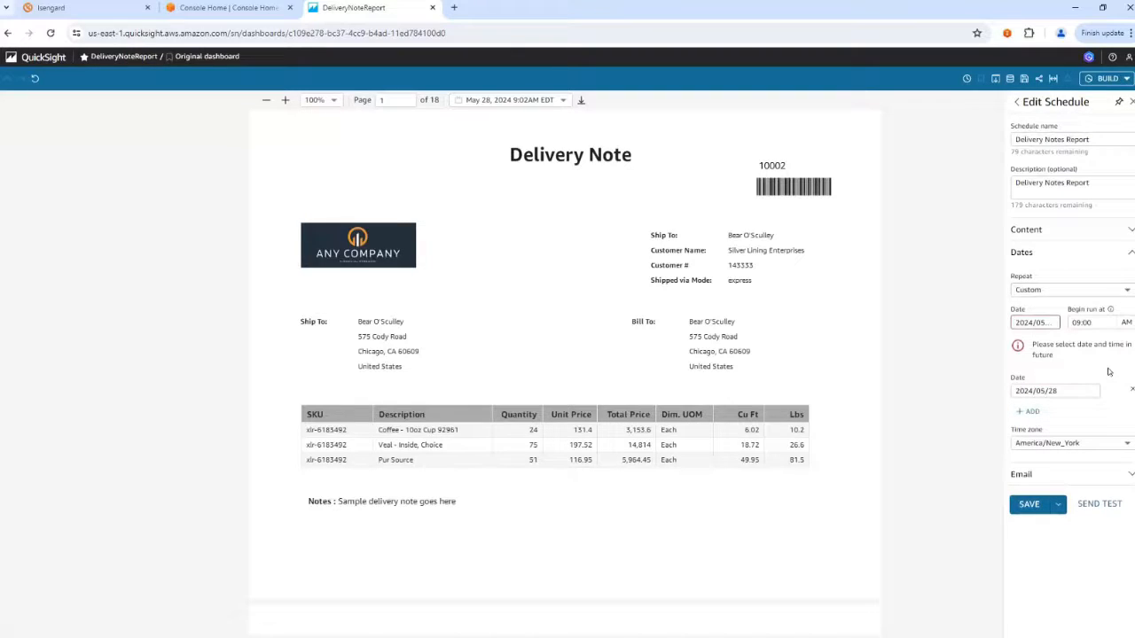
click(1046, 295)
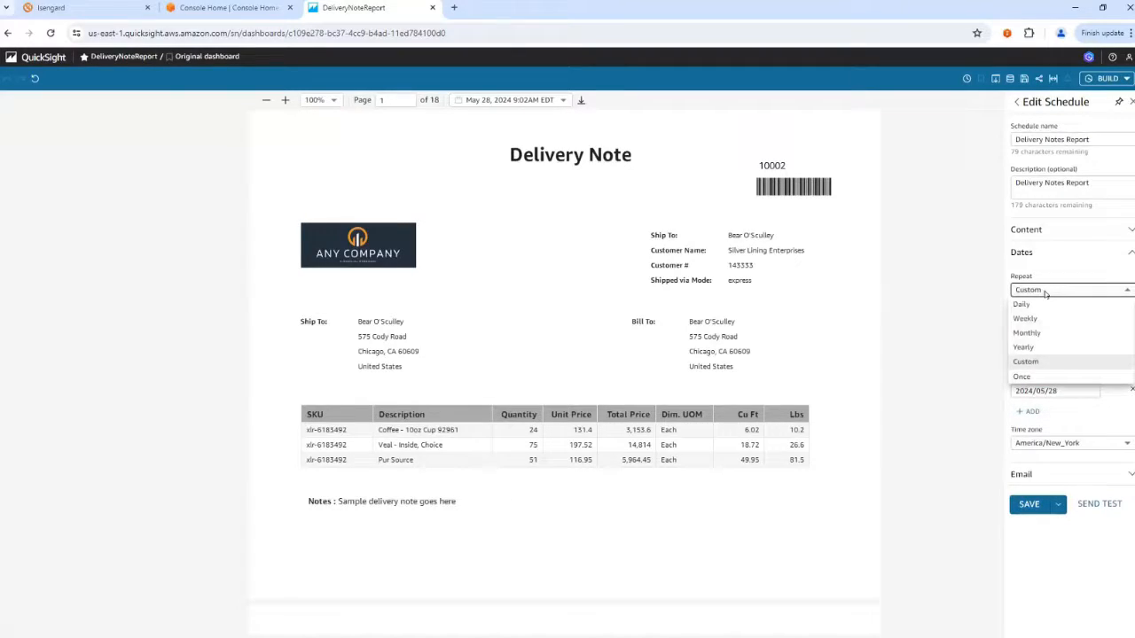
click(1023, 376)
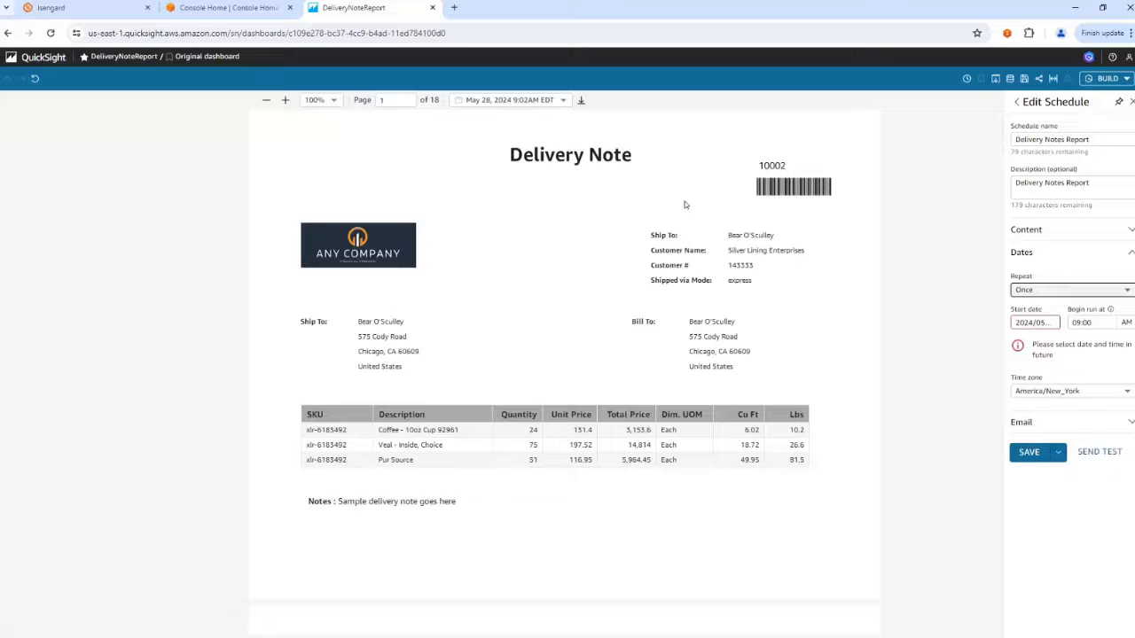
Open the Any Medical Health Report analysis from the favorites, expand its sheet controls and review the Select Hospital choices.
click(46, 57)
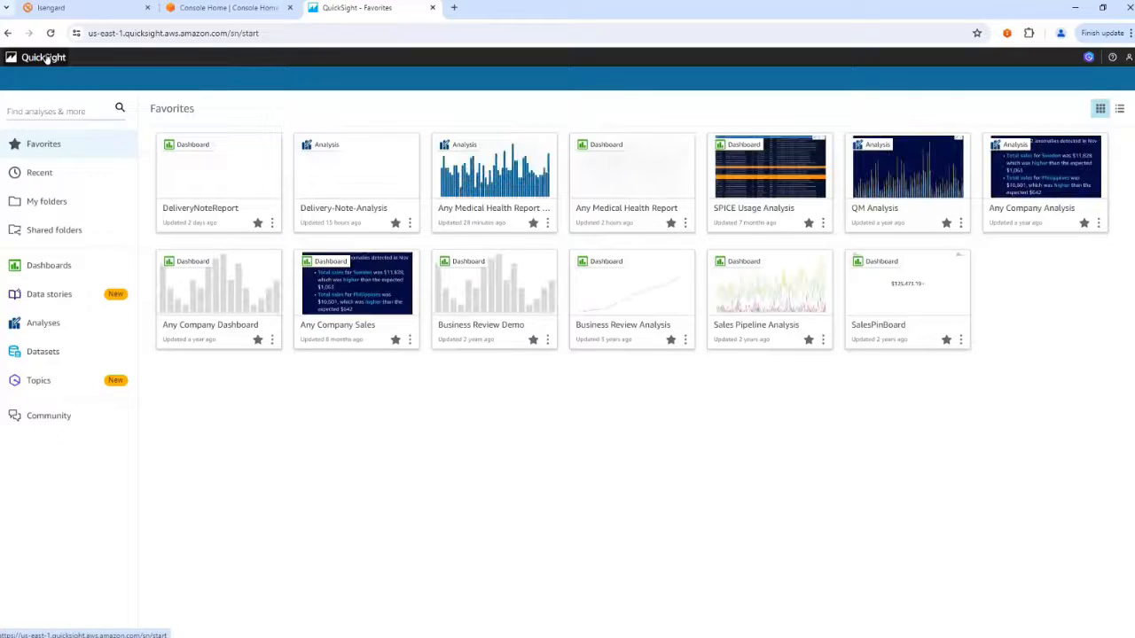
click(486, 166)
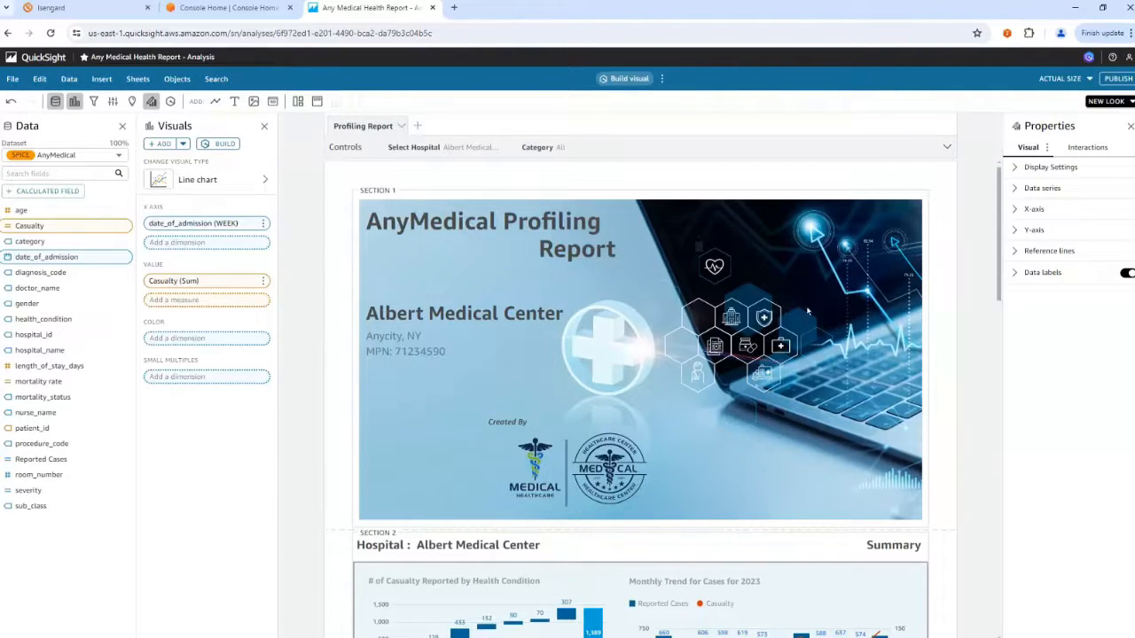
click(613, 152)
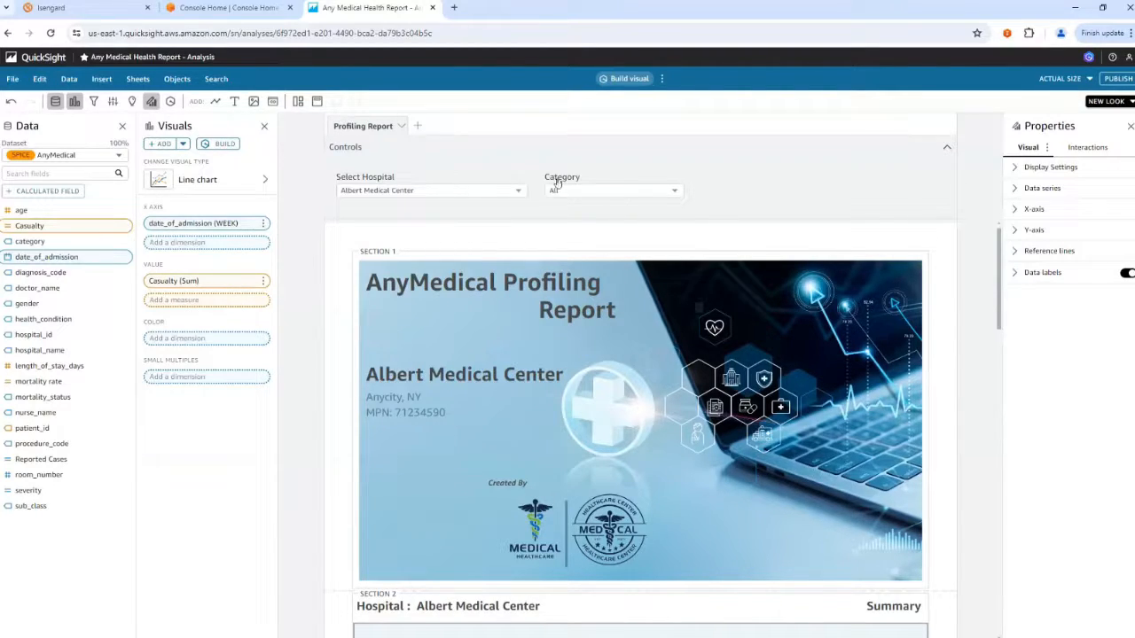
click(499, 193)
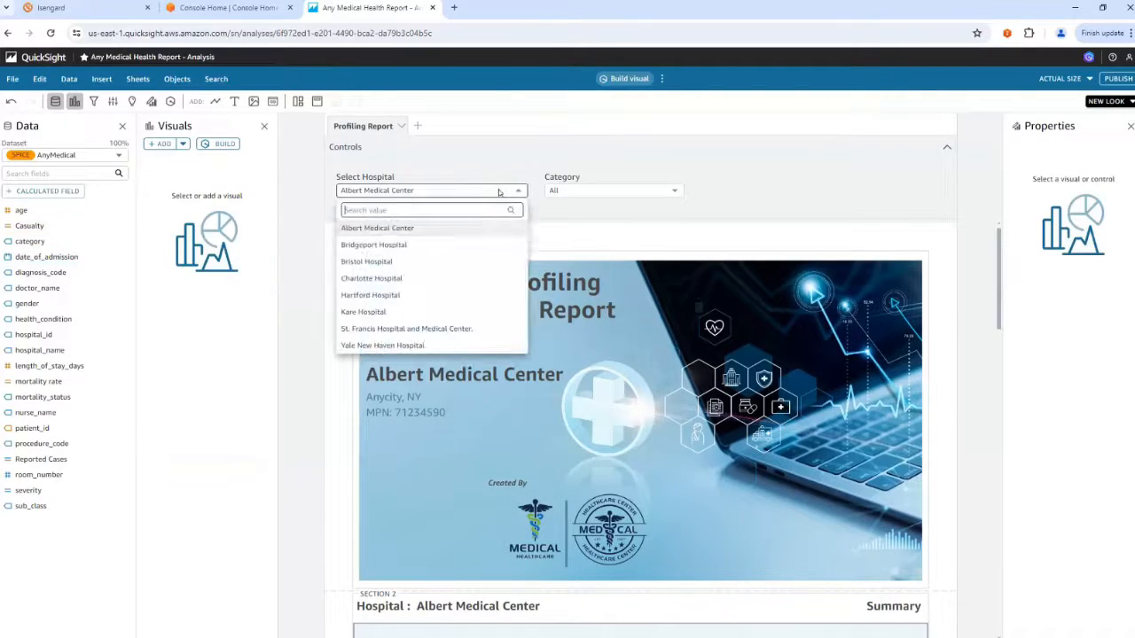
click(503, 163)
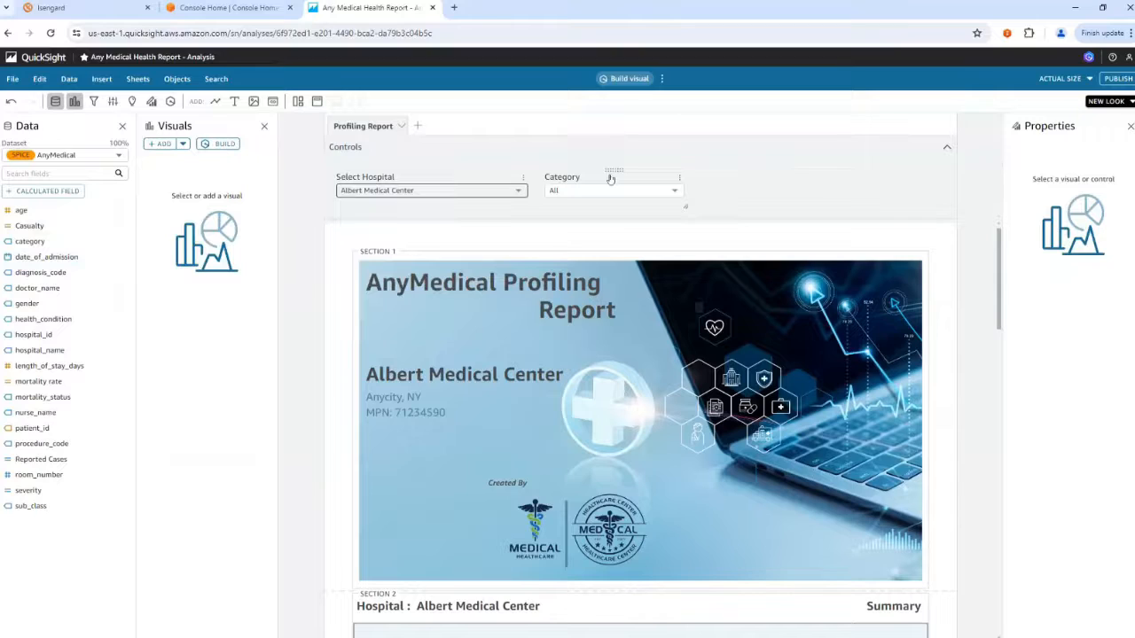
click(723, 190)
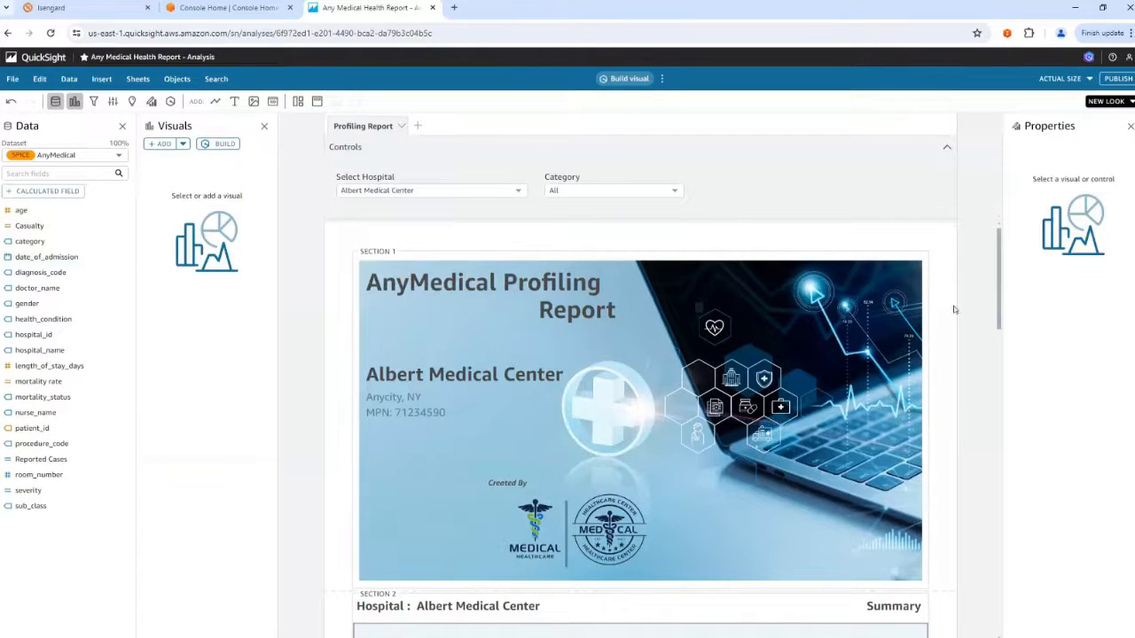
Examine the cover page in Section 1, including its hospital name text box, and the summary charts in Section 2.
scroll(954, 309, down, 3)
scroll(954, 309, up, 1)
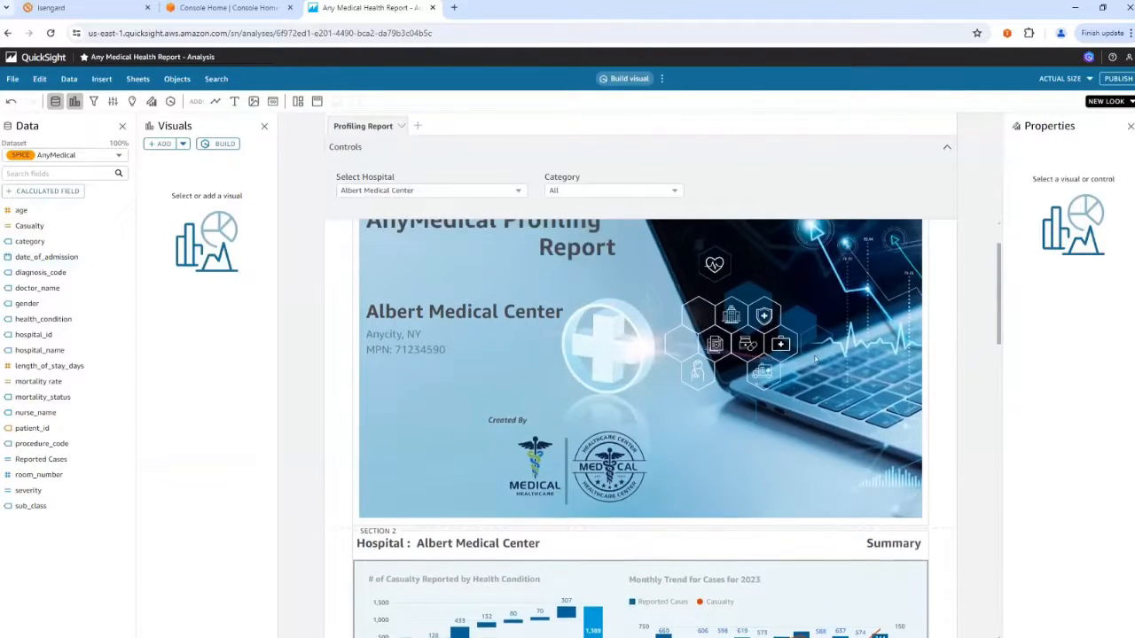
click(461, 316)
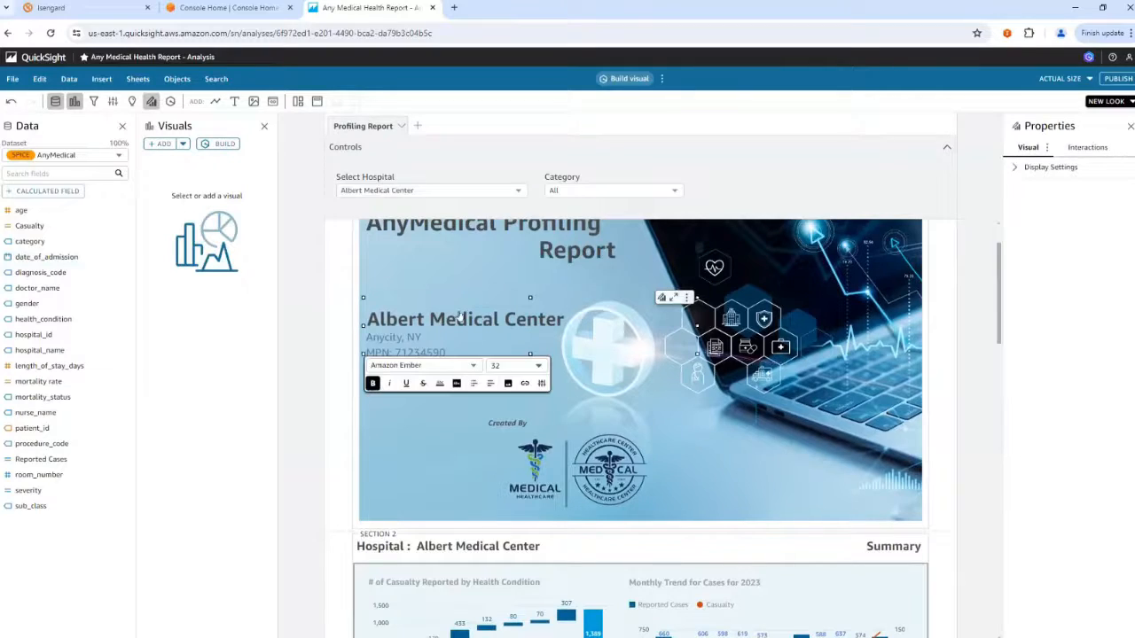
click(940, 369)
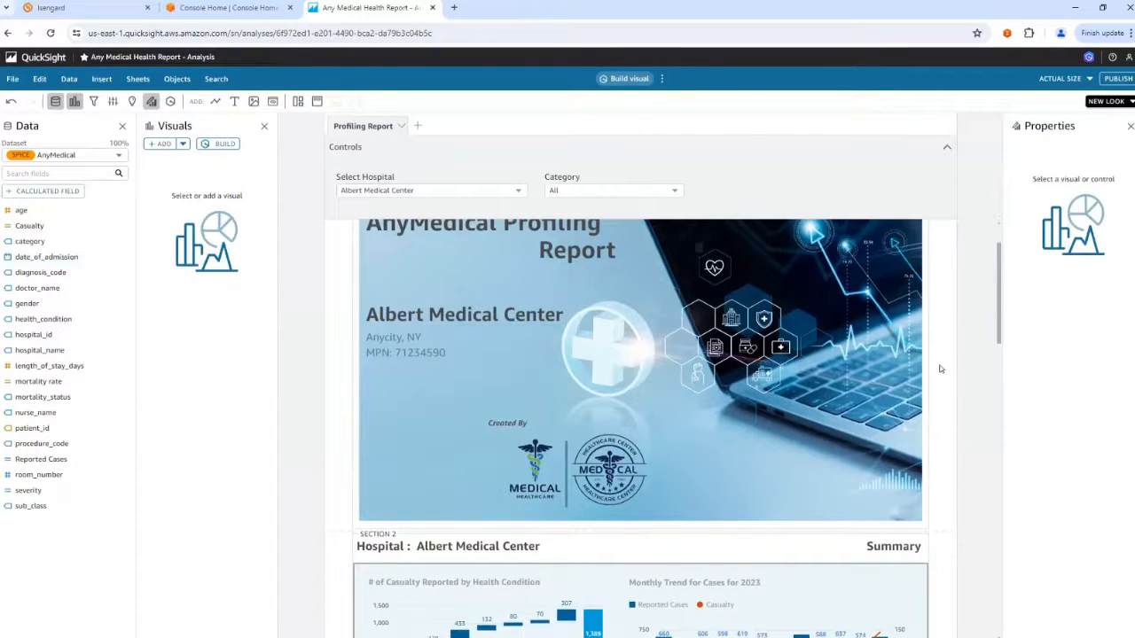
scroll(941, 368, down, 3)
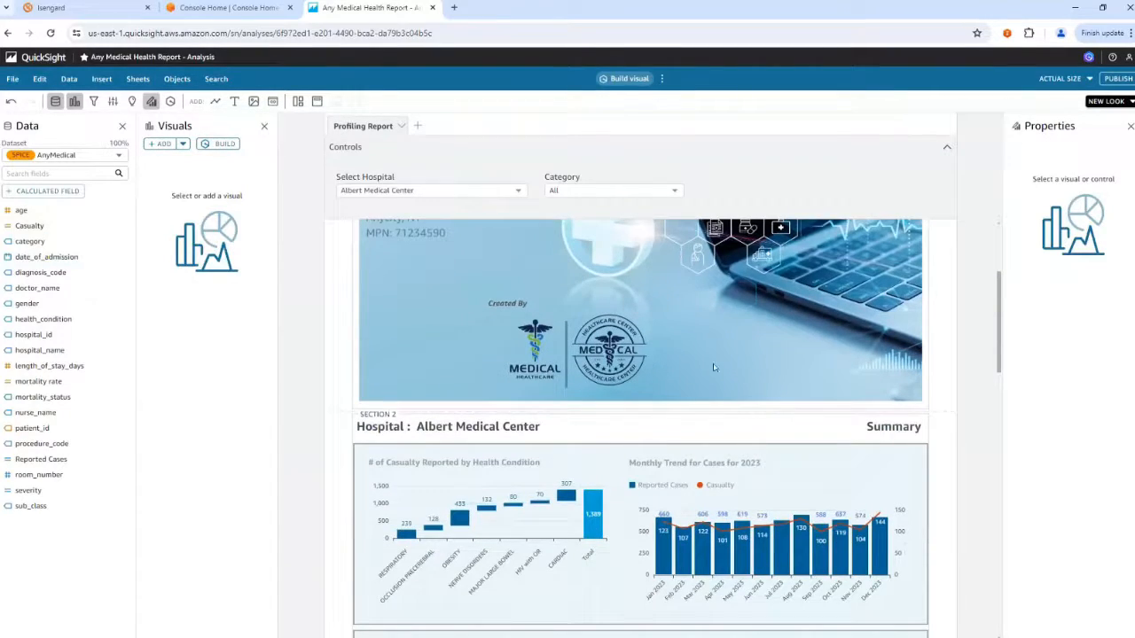
scroll(713, 367, down, 5)
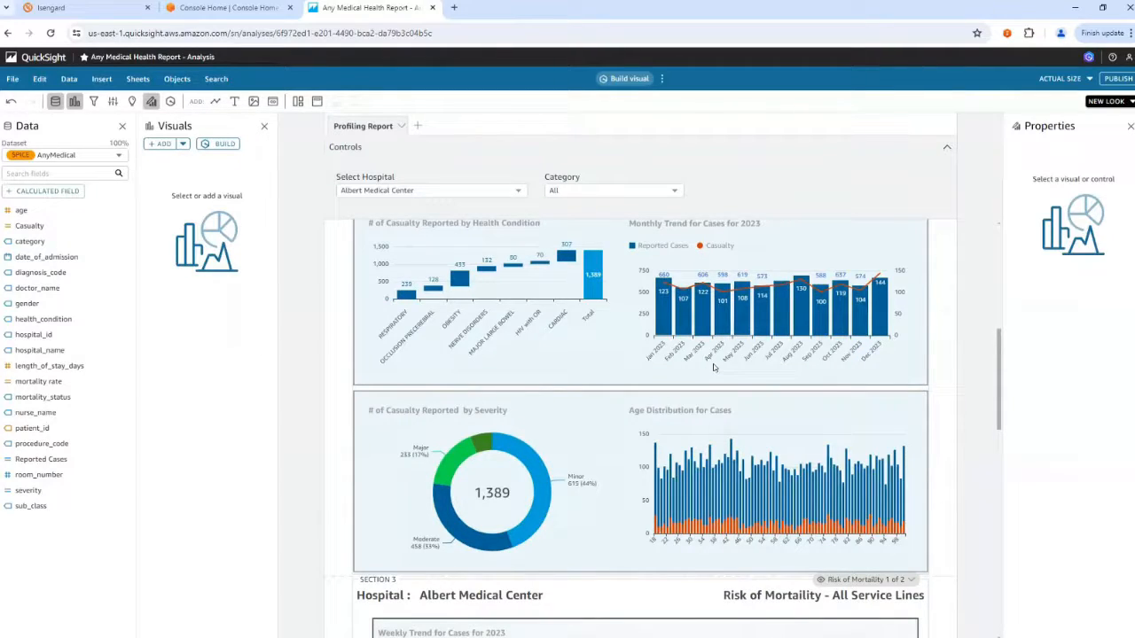
scroll(904, 372, up, 1)
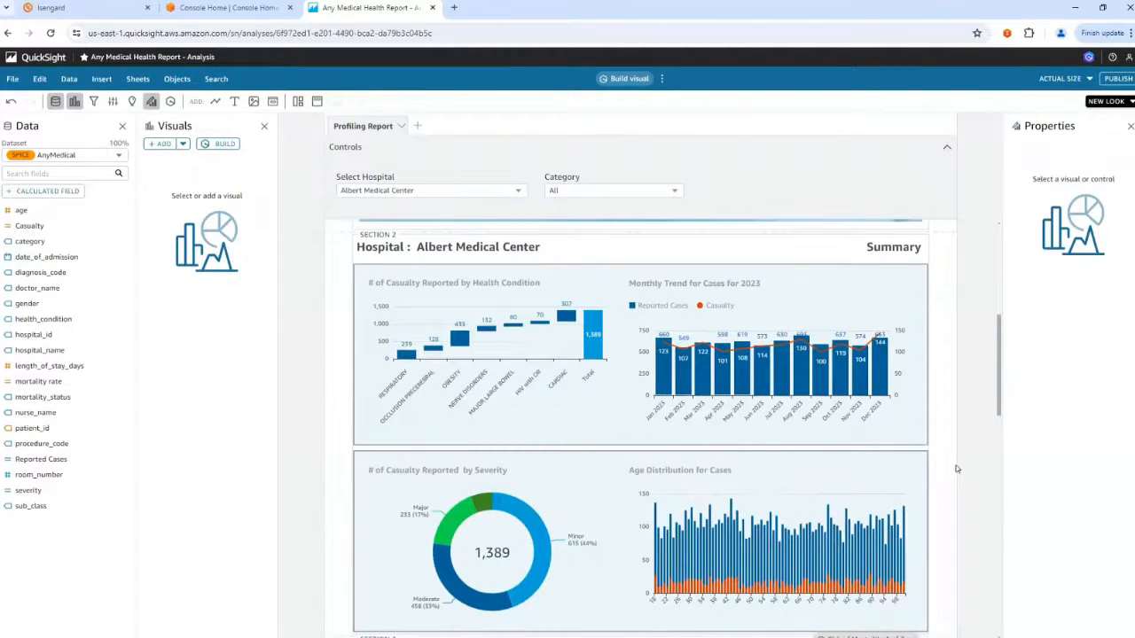
scroll(957, 468, down, 1)
scroll(956, 470, down, 2)
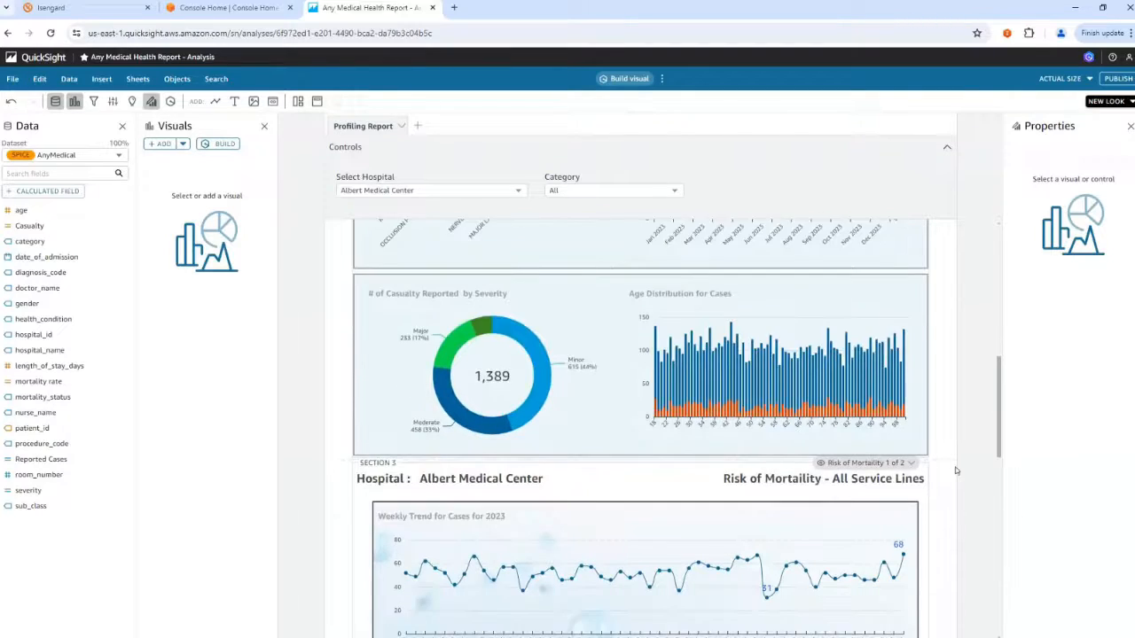
Review the weekly trend charts in Section 3 and the categories available in its repeating-section preview list.
scroll(957, 470, down, 1)
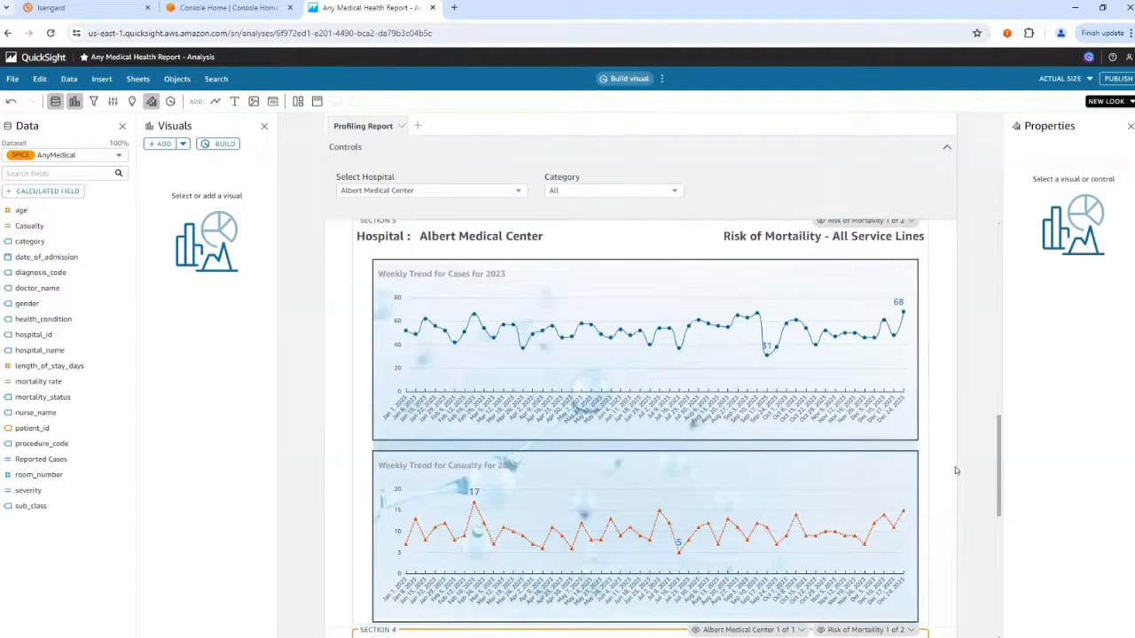
click(878, 223)
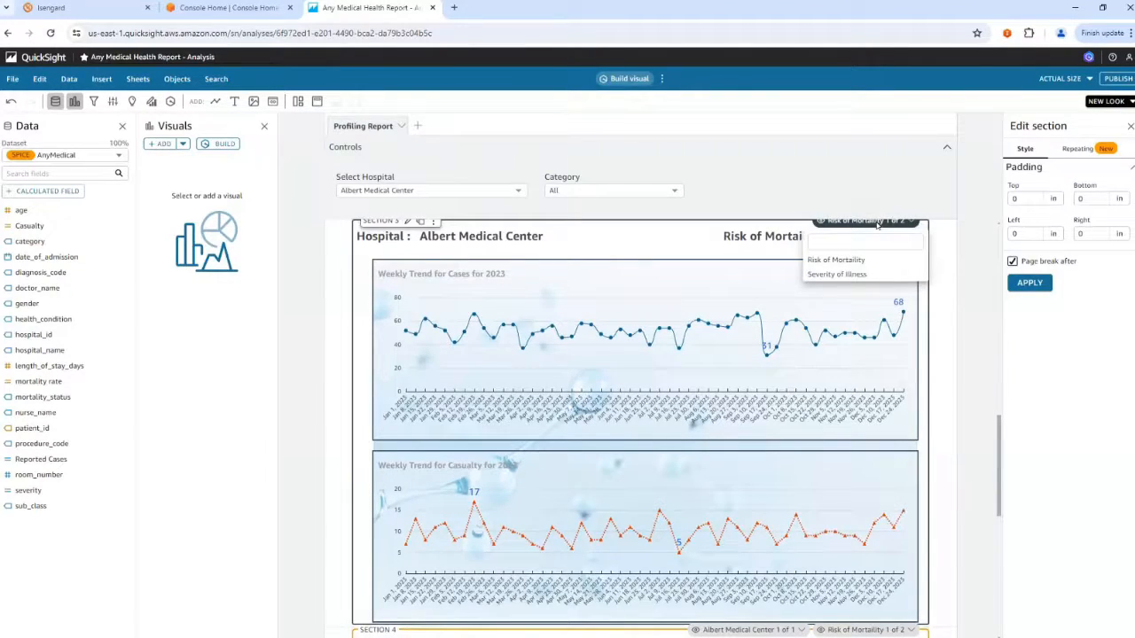
click(680, 235)
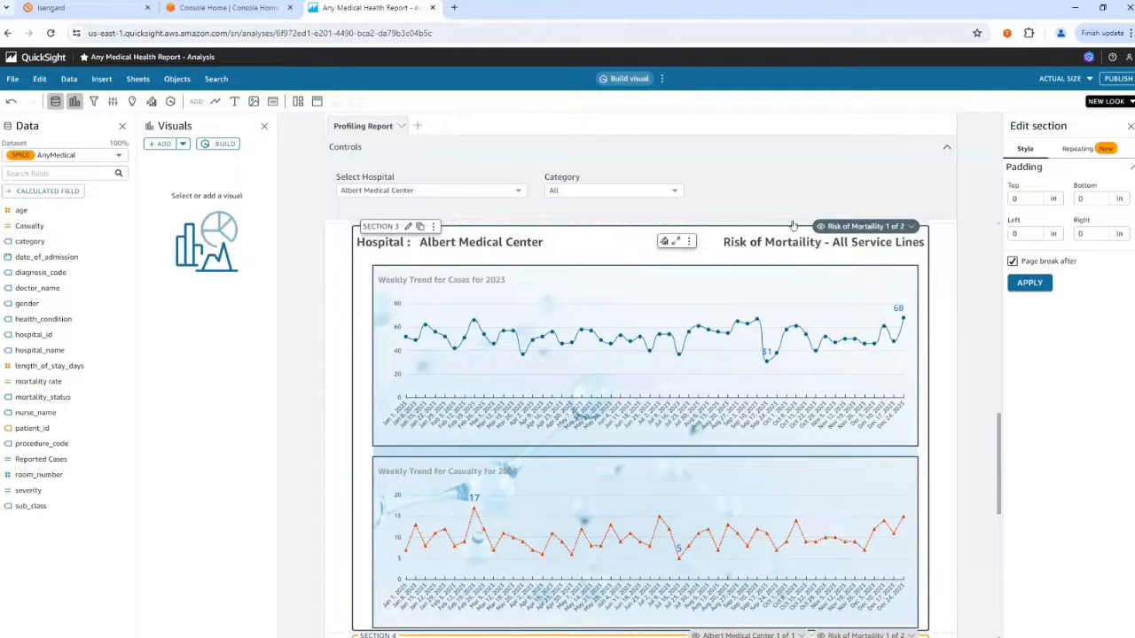
click(843, 227)
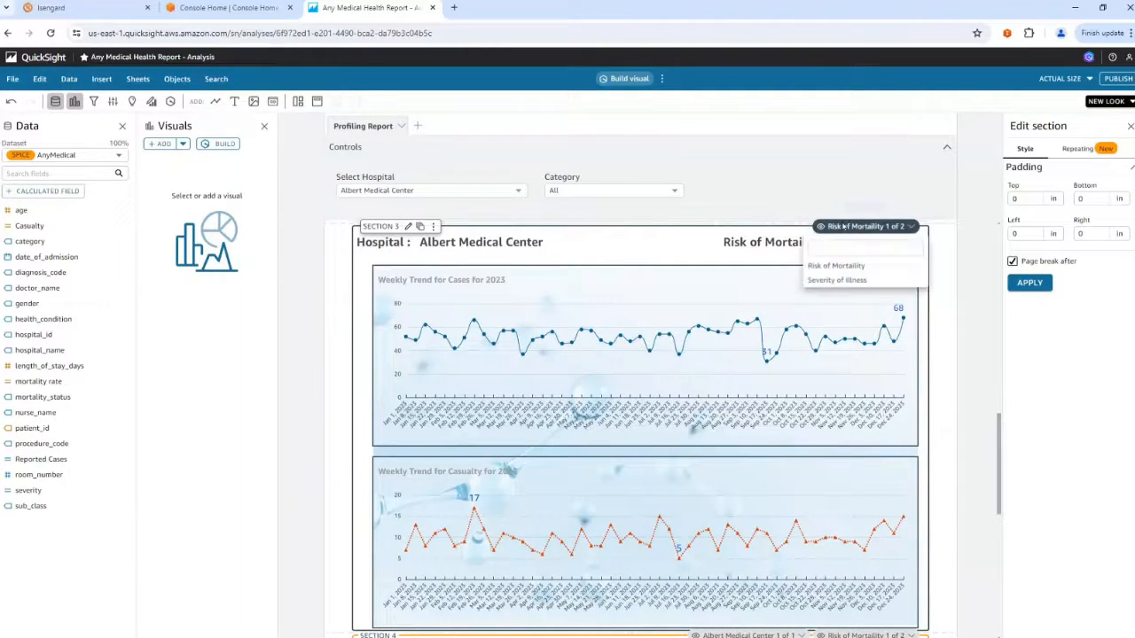
click(979, 377)
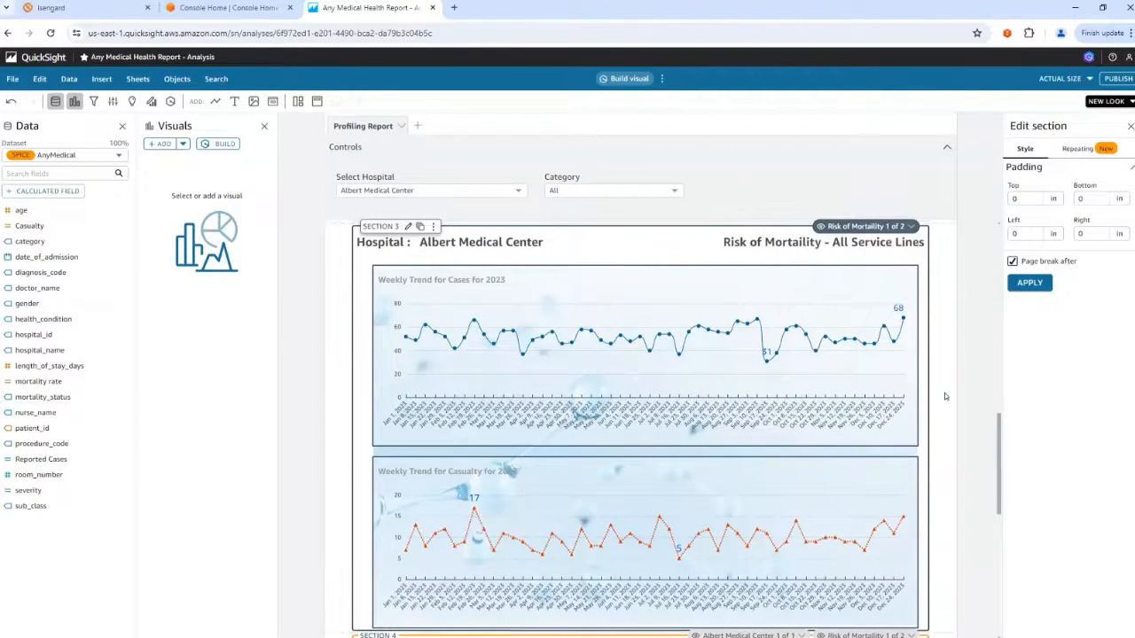
Review the settings of the pCondition parameter and leave them without updating.
scroll(945, 396, down, 5)
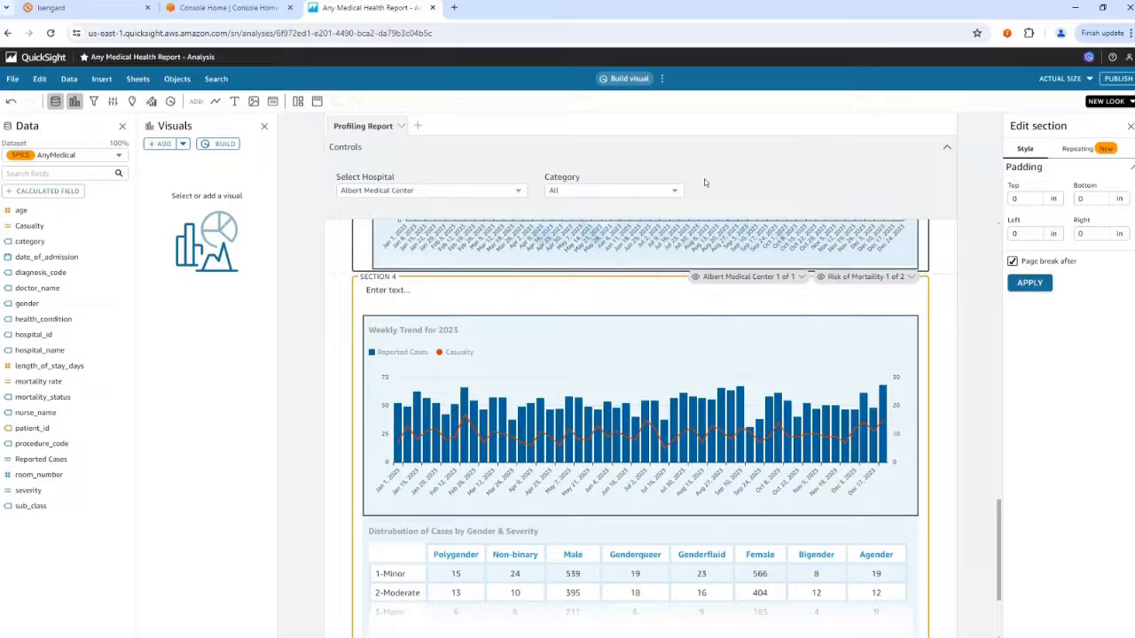
click(114, 103)
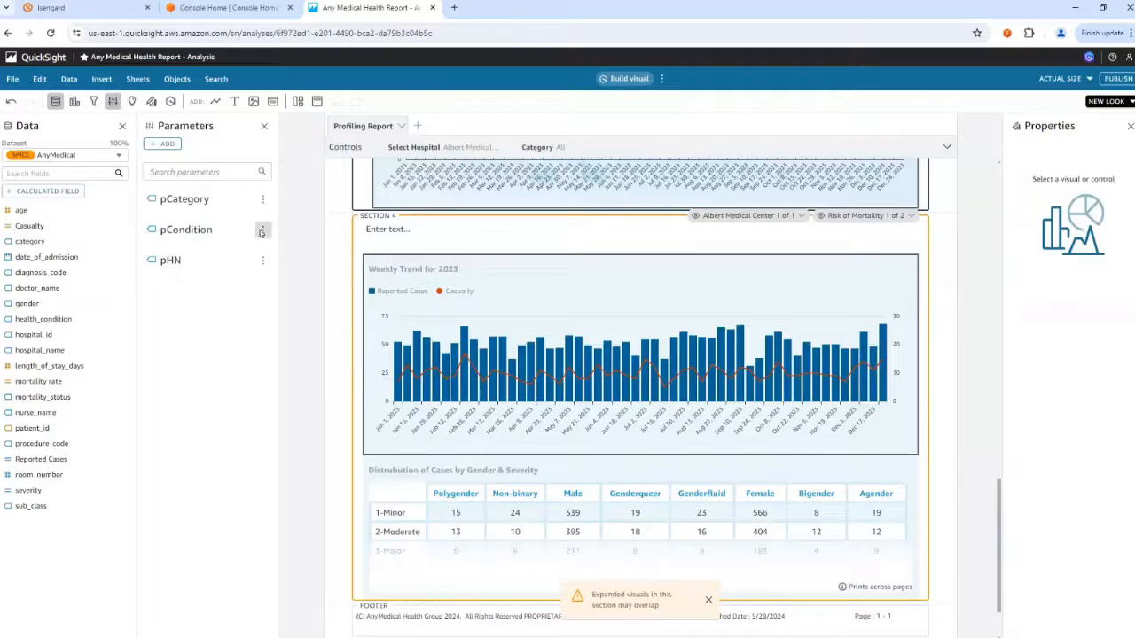
click(262, 231)
click(332, 262)
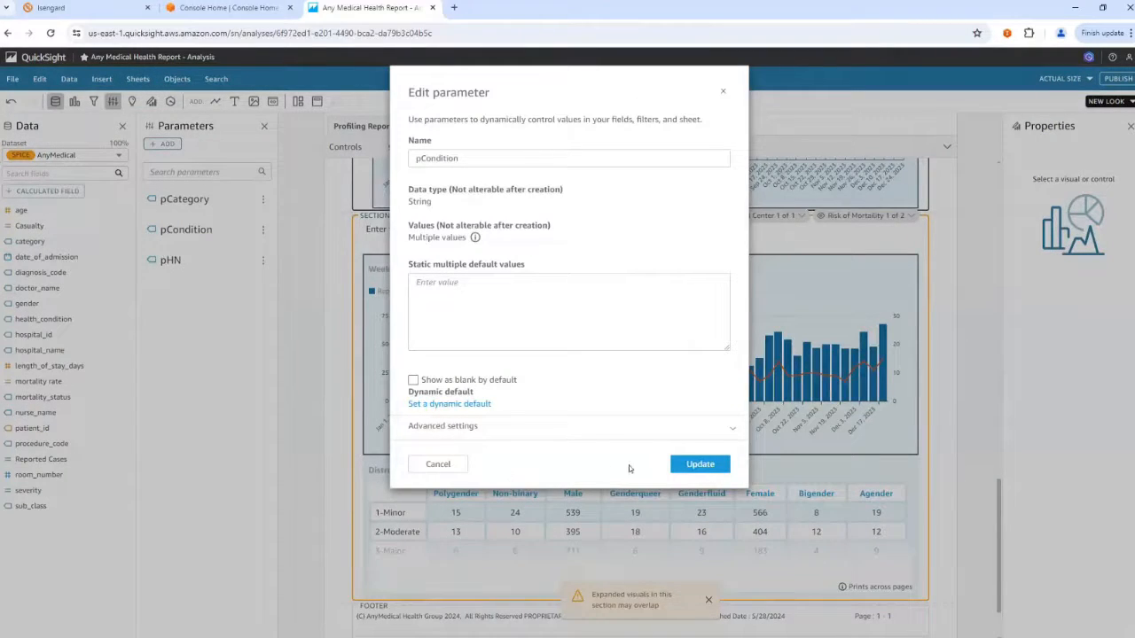
click(418, 464)
Add a multiselect dropdown control named Select Condition for pCondition, linked to the health_condition field of the AnyMedical dataset.
click(263, 230)
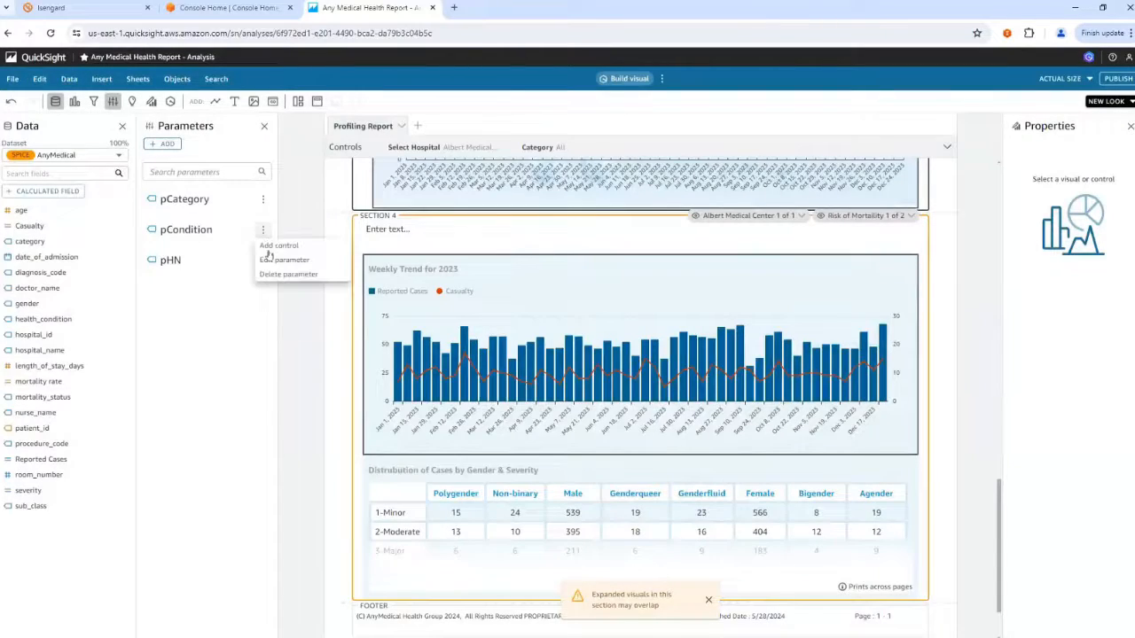
click(277, 245)
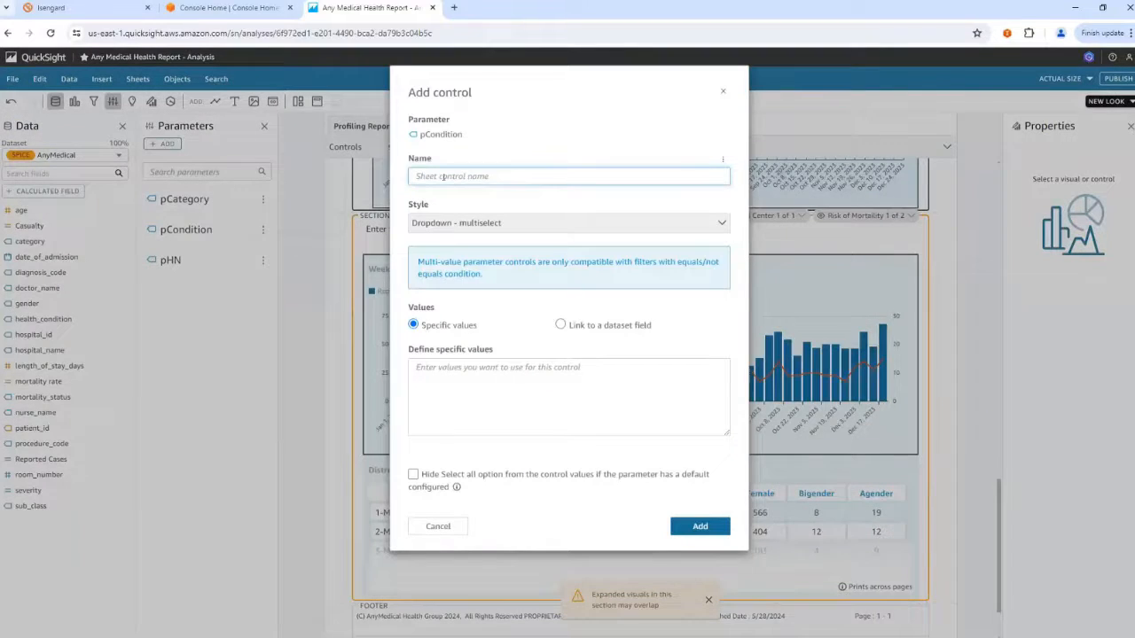
text(Select Condition)
click(561, 326)
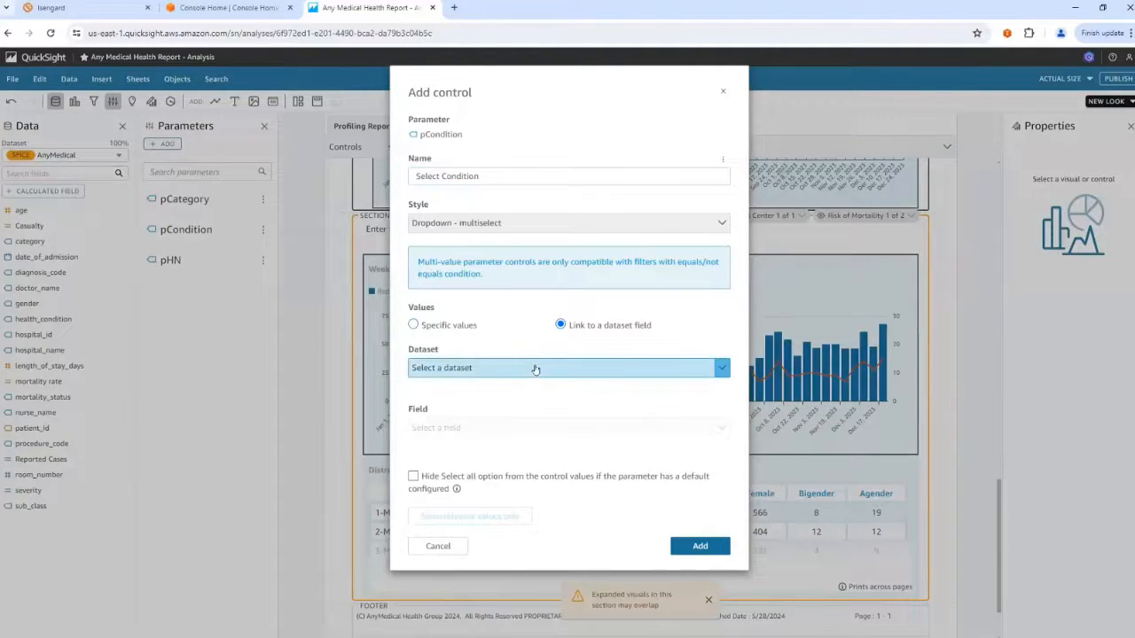
click(536, 370)
click(535, 387)
click(536, 428)
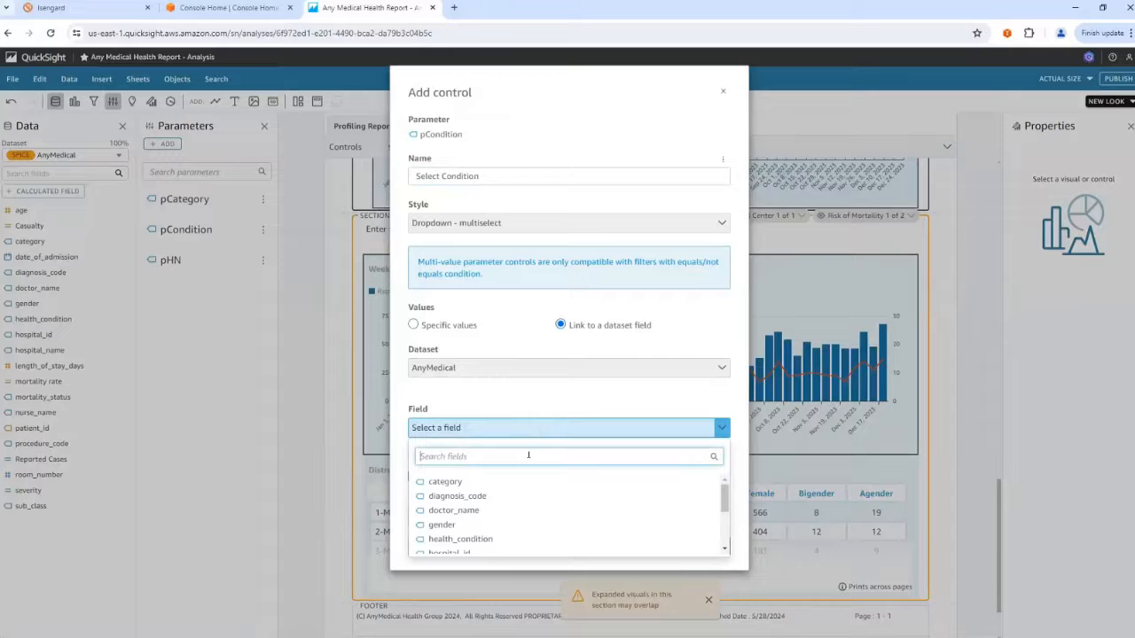
click(484, 539)
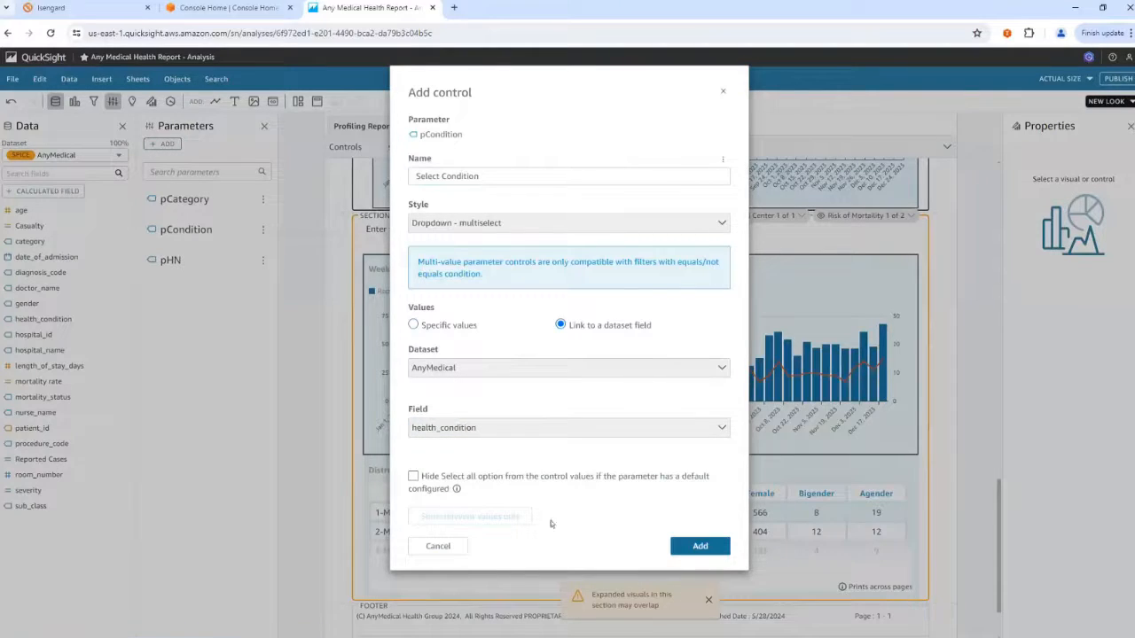
click(687, 547)
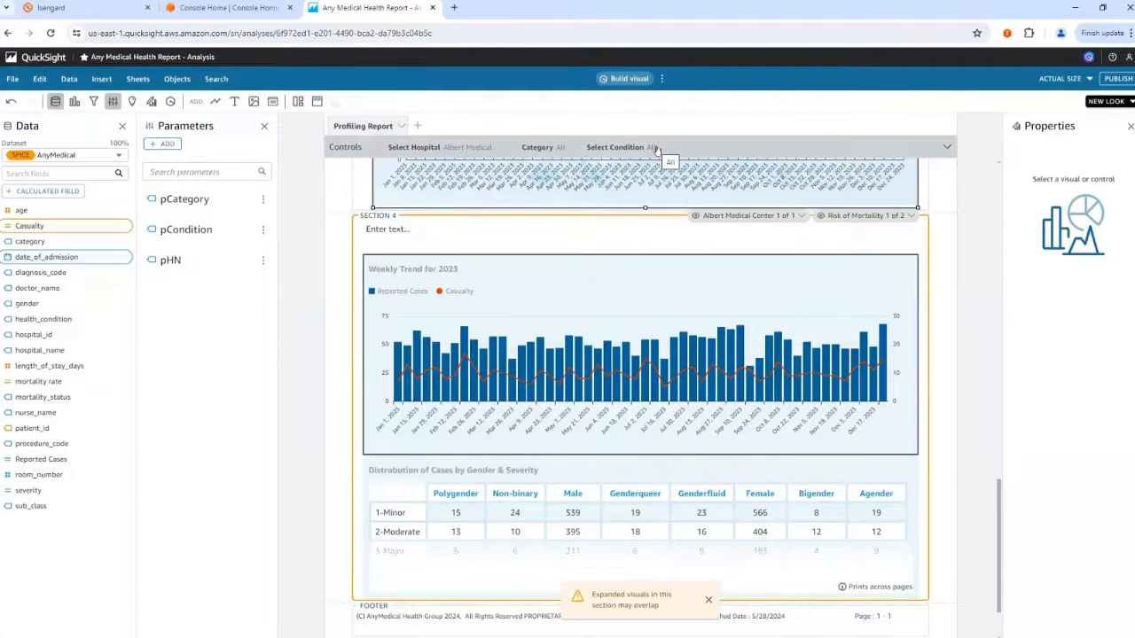
Add a health_condition filter for the Weekly Trend for 2023 chart in Section 4.
click(538, 269)
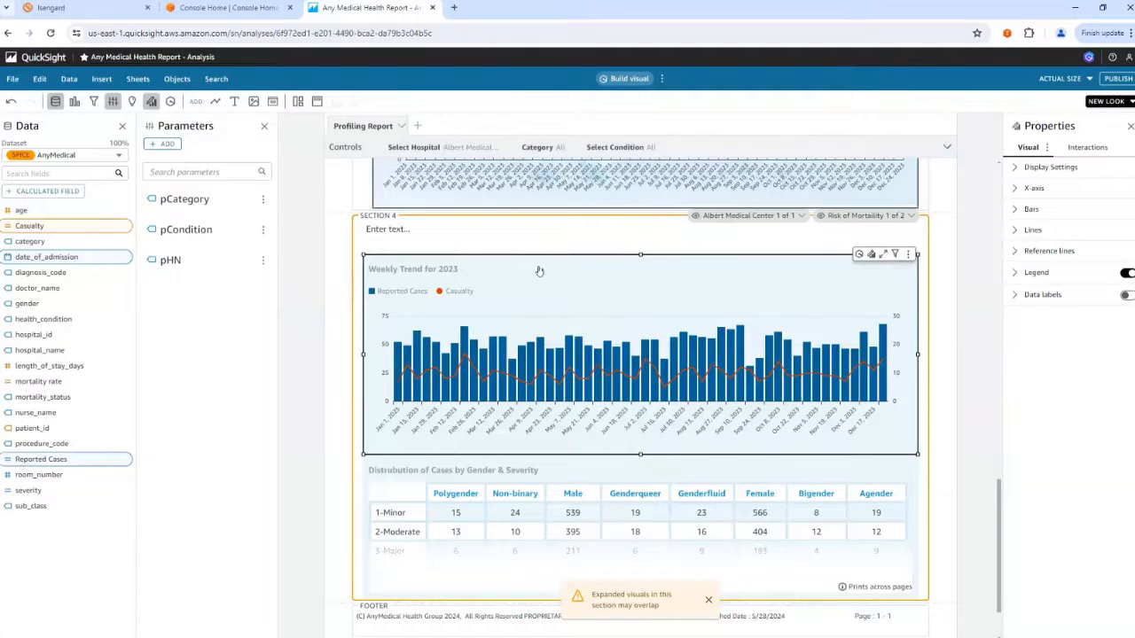
click(95, 102)
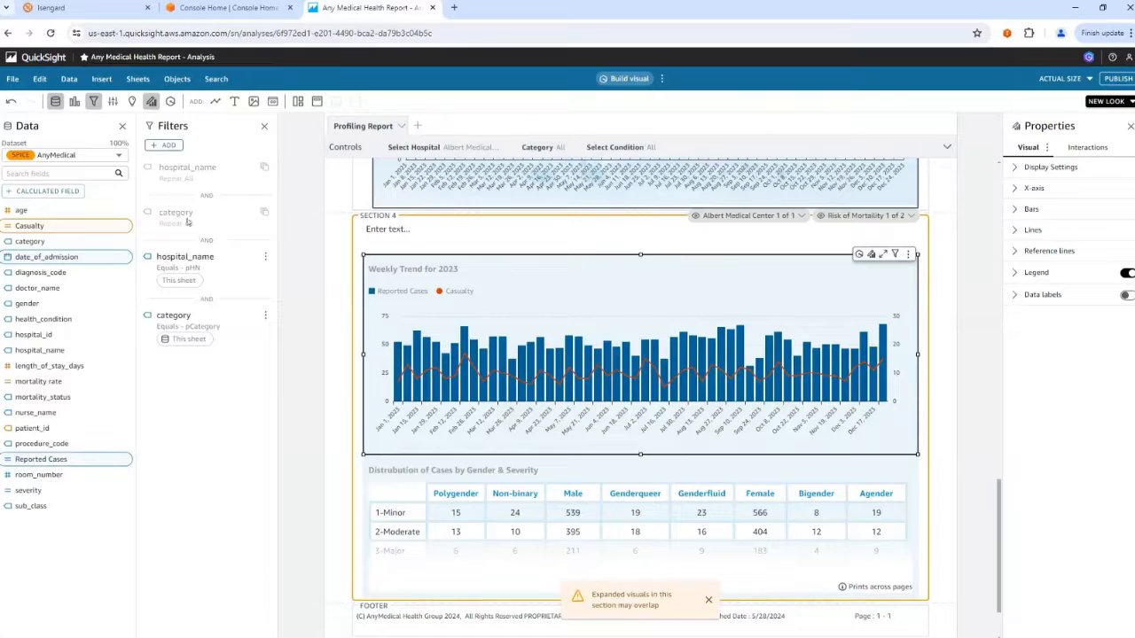
click(164, 144)
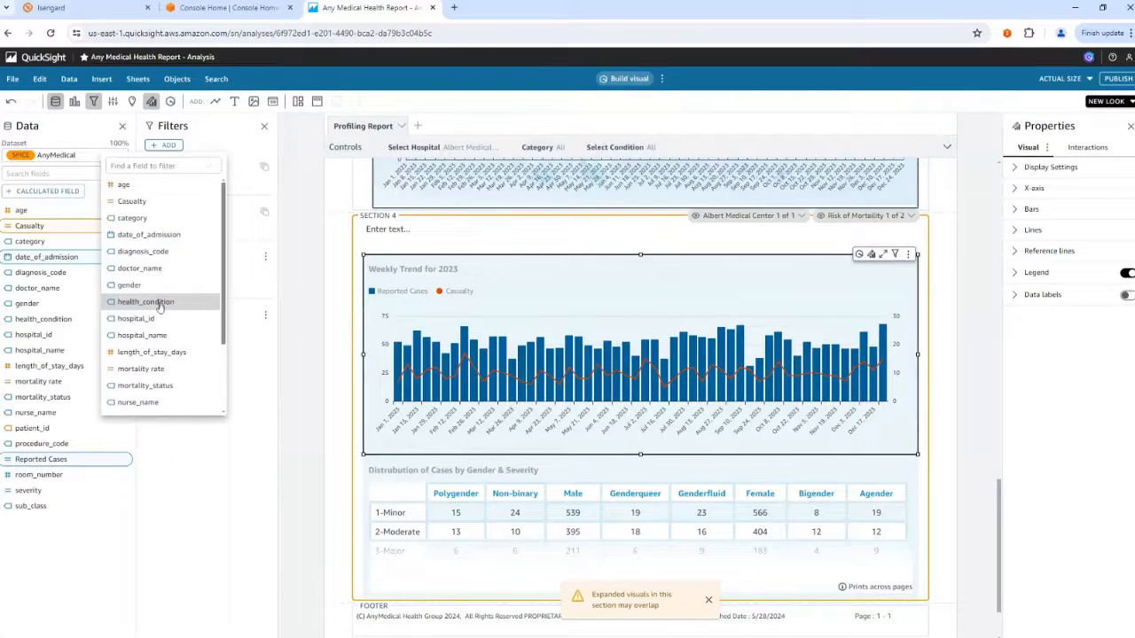
click(158, 305)
Make the health_condition filter a parameter-based custom filter with the Equals condition and accept applying it to all visuals and sheets.
click(267, 377)
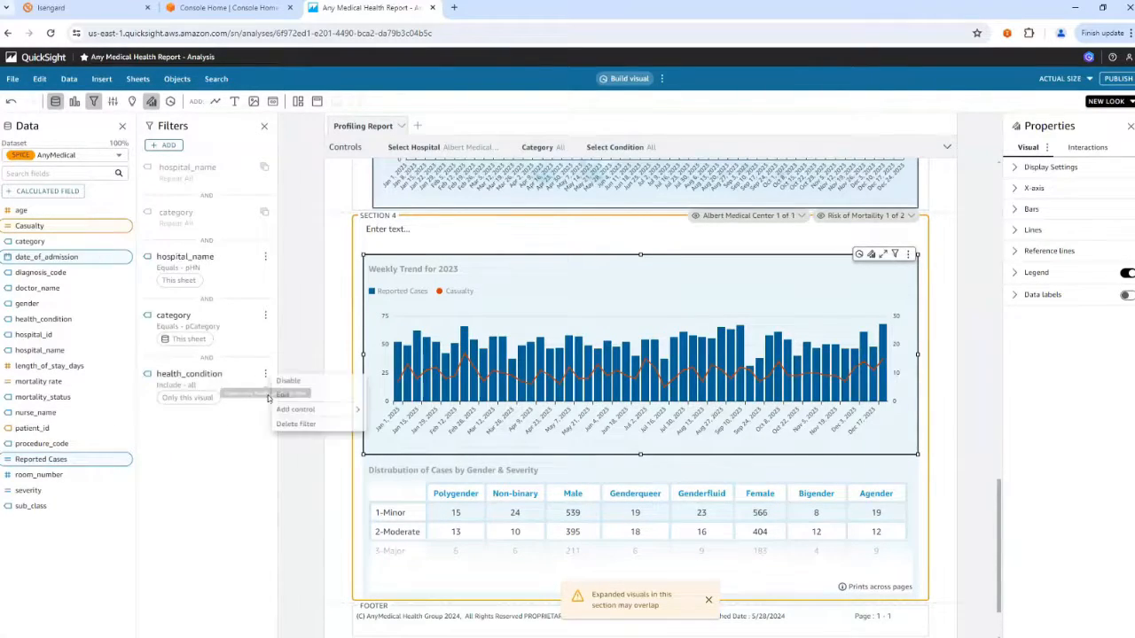
click(285, 398)
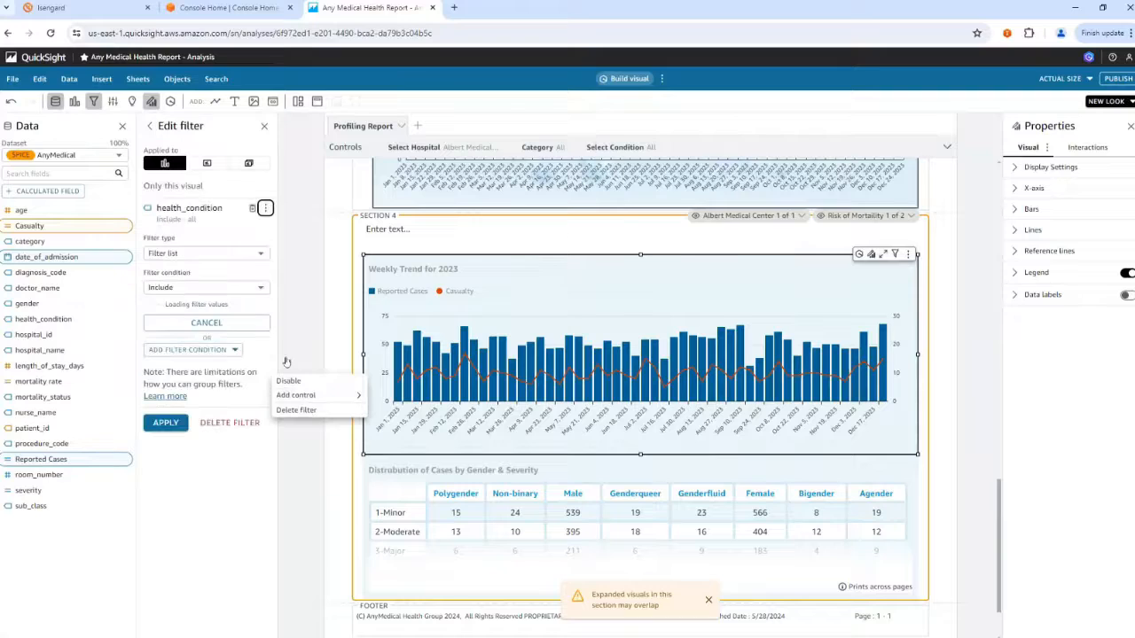
click(178, 255)
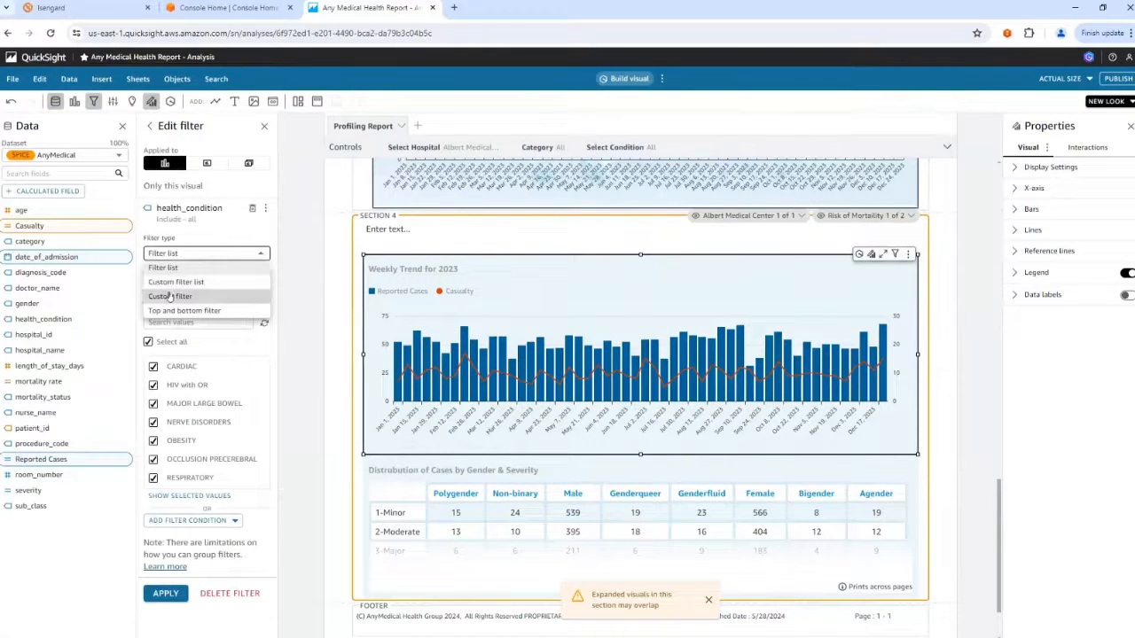
click(170, 297)
click(173, 307)
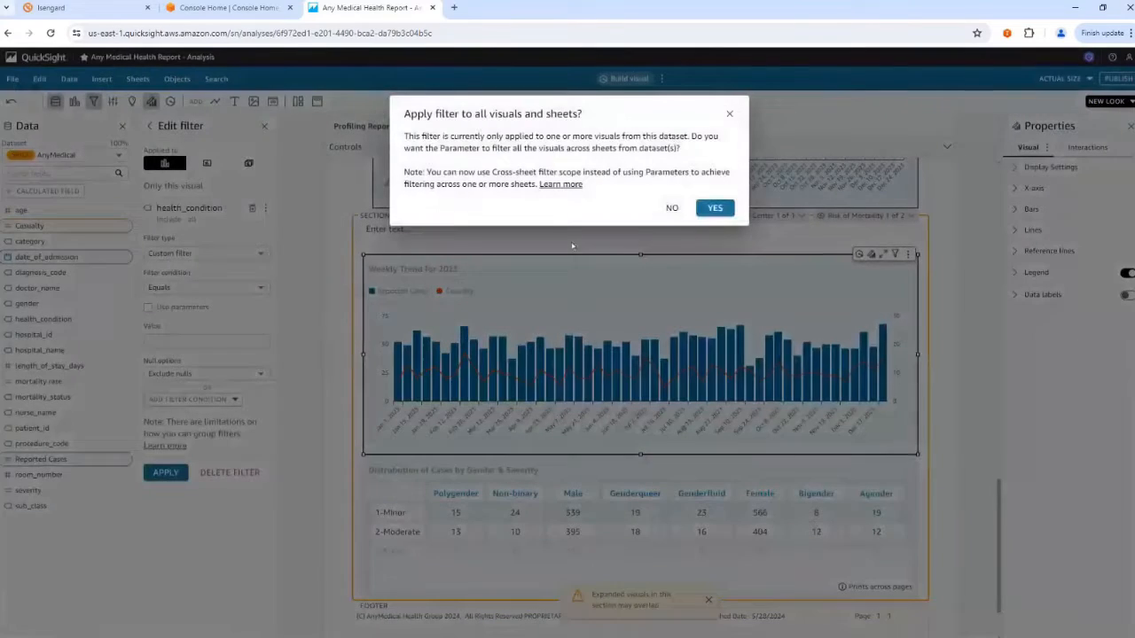
click(711, 209)
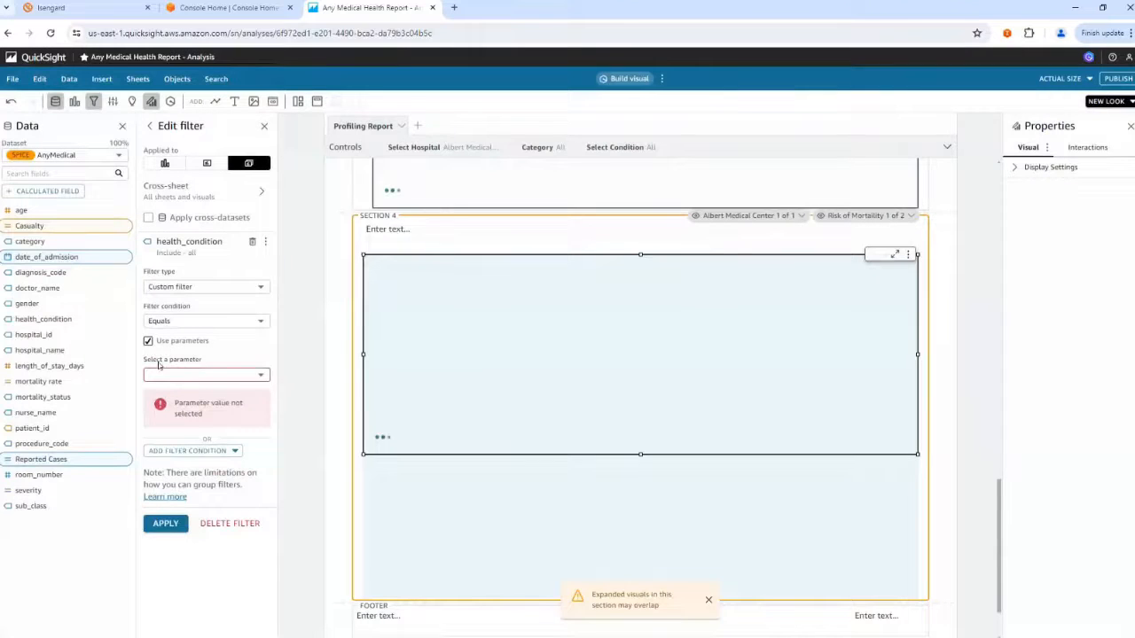
Link the health_condition filter to the pCondition parameter, limit its scope to the single sheet and apply it.
click(168, 374)
click(178, 407)
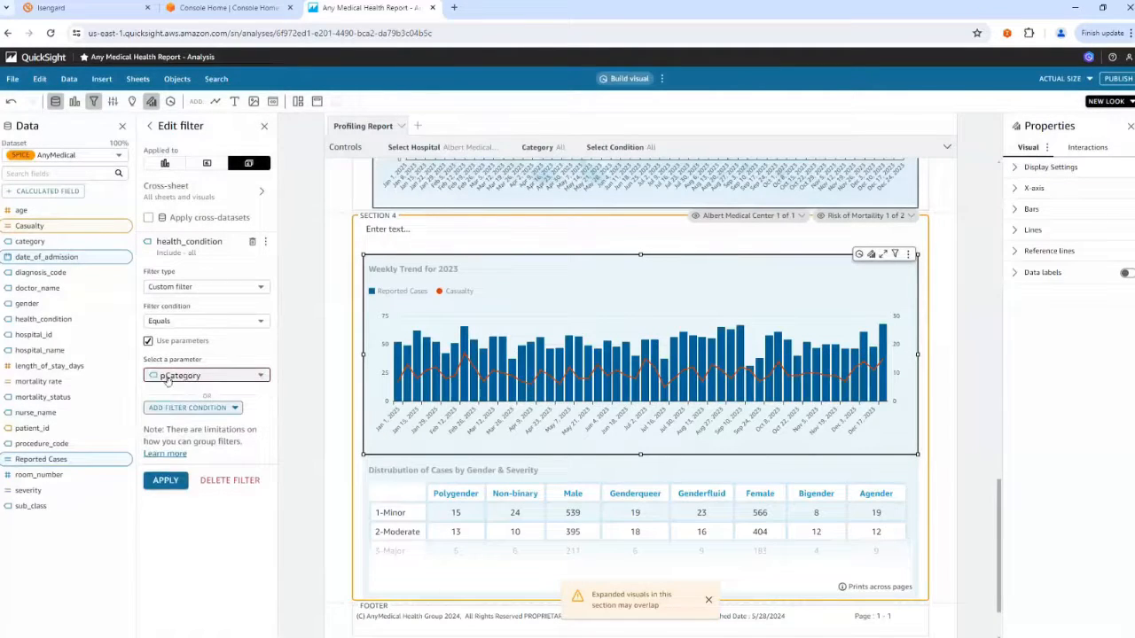
click(204, 375)
click(177, 407)
click(165, 481)
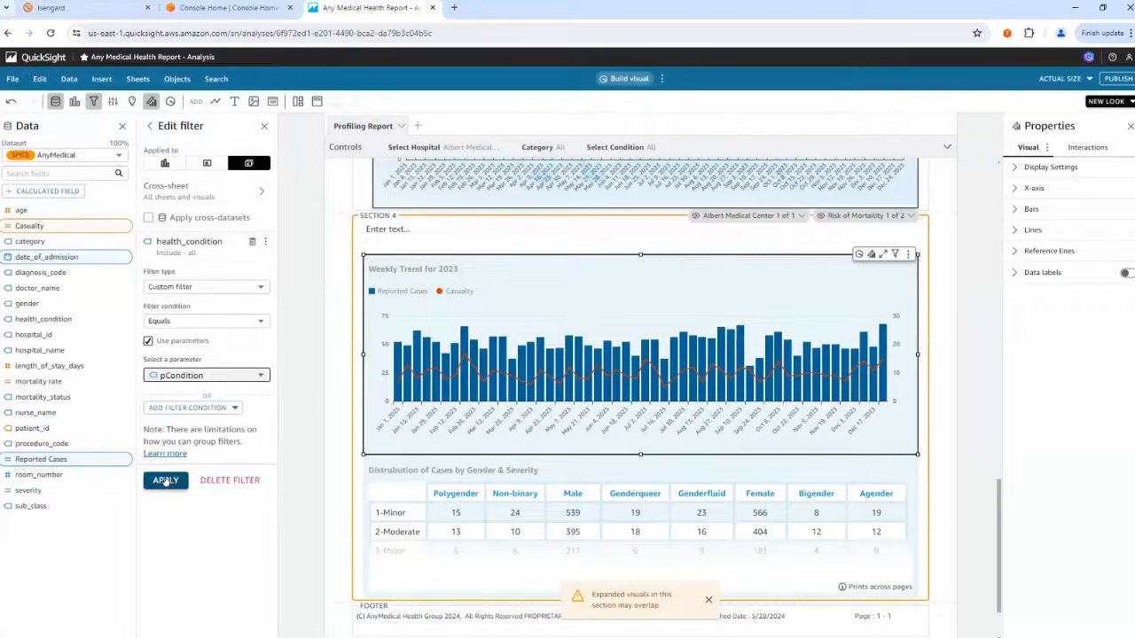
click(207, 164)
click(166, 483)
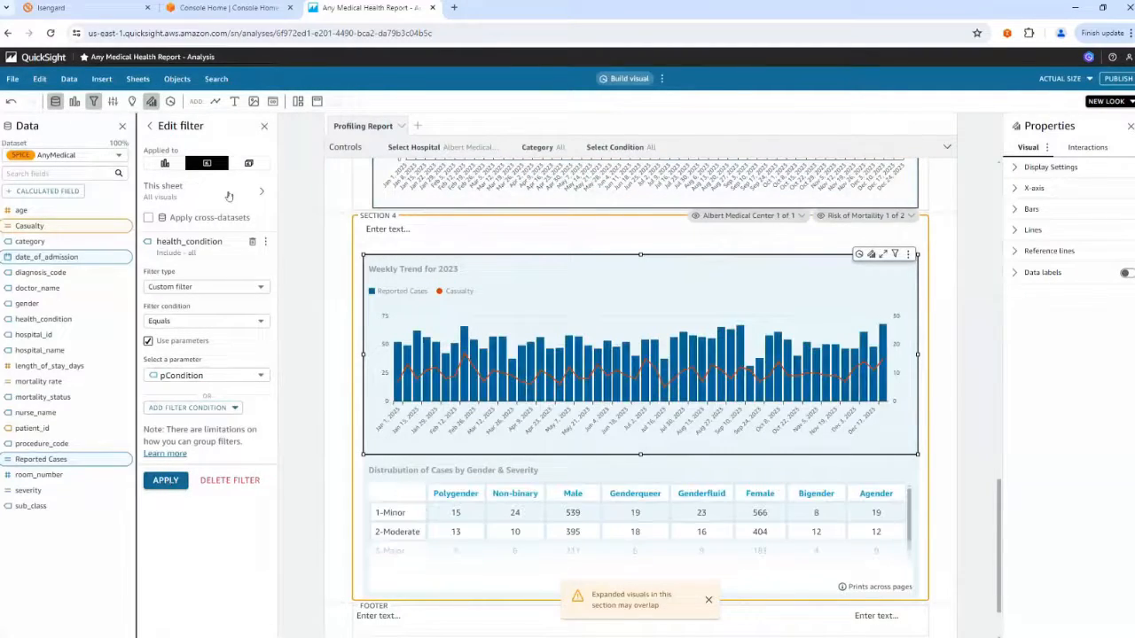
click(165, 480)
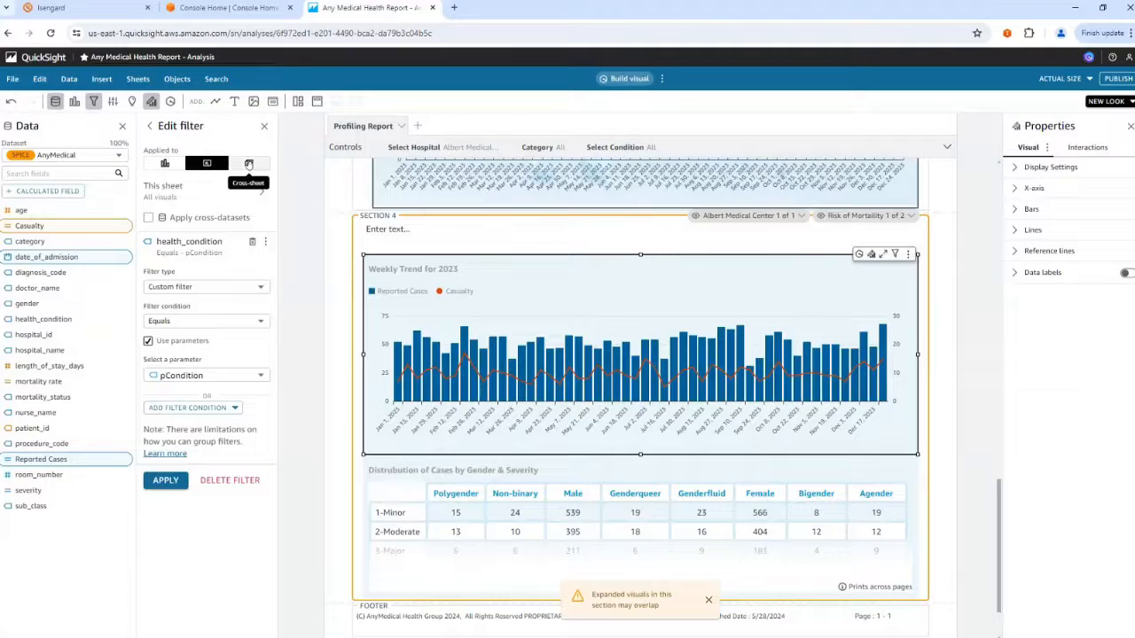
click(166, 481)
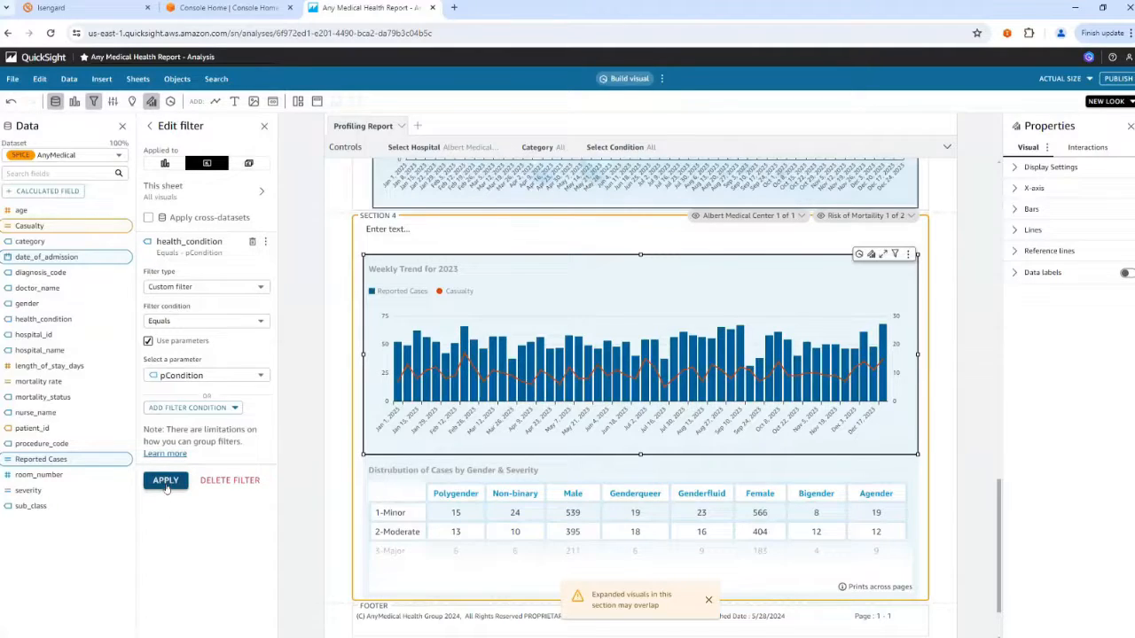
Add health_condition as a third repeating dimension of Section 4.
click(436, 221)
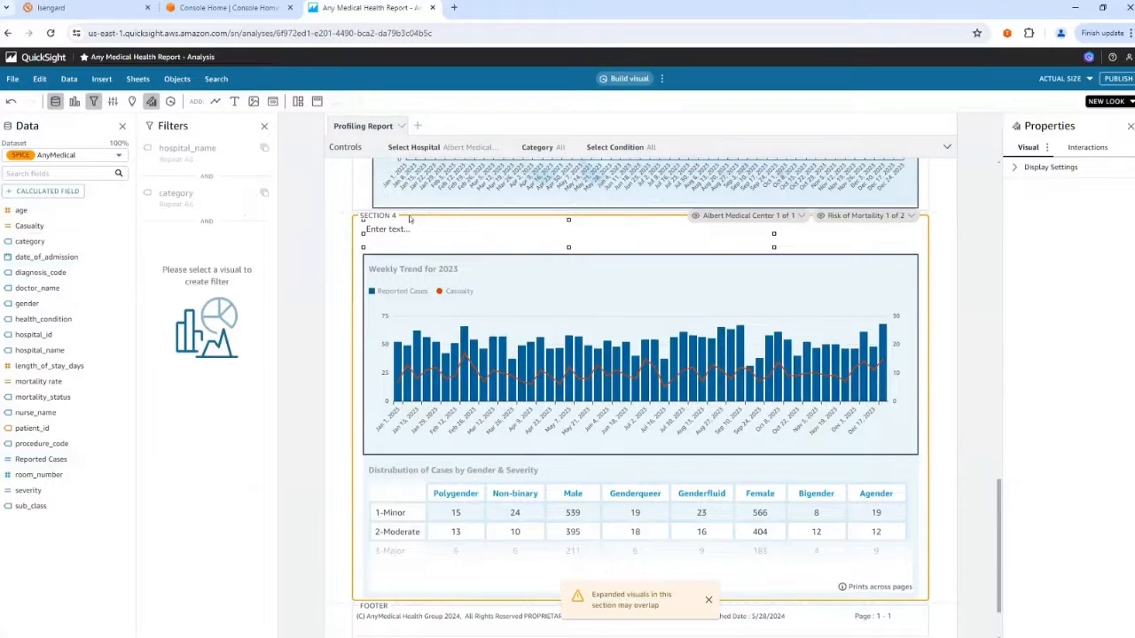
click(379, 215)
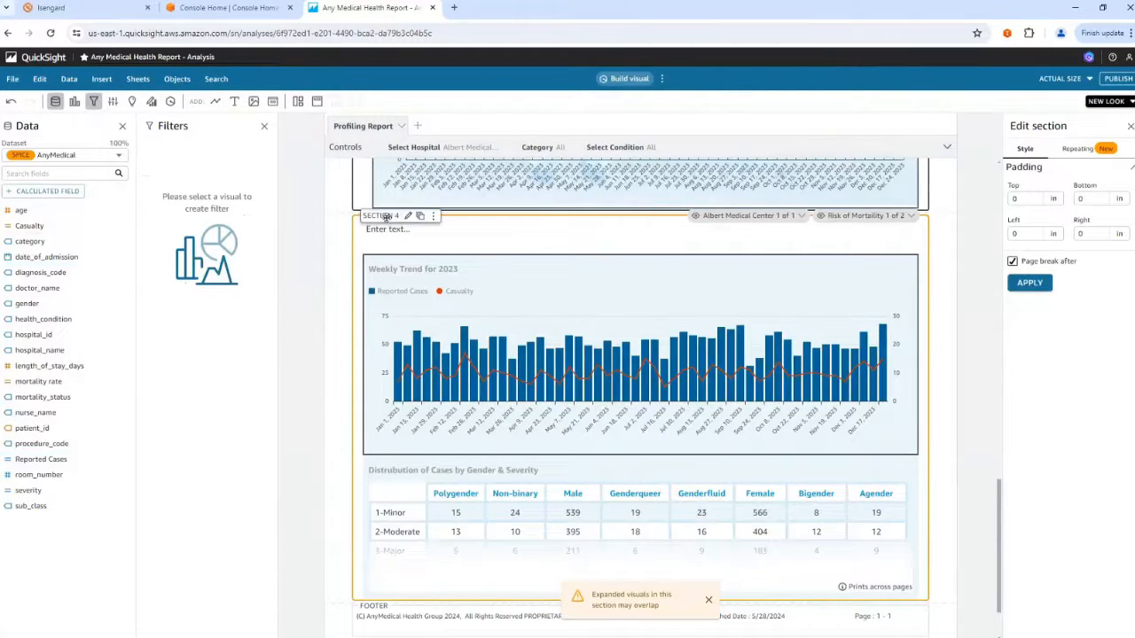
click(420, 216)
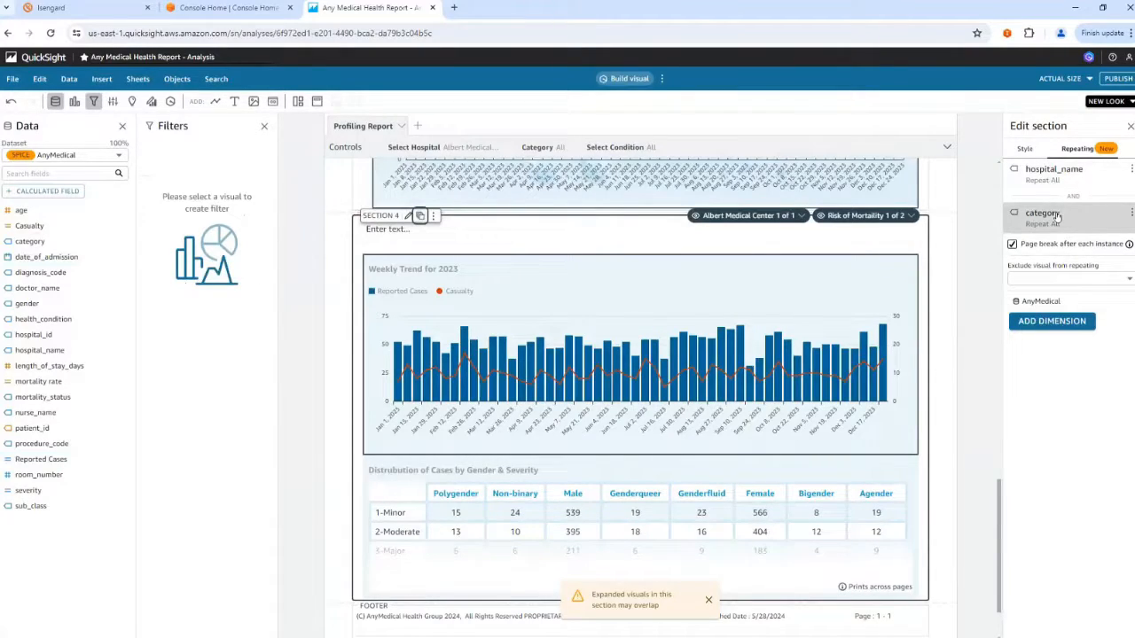
click(1051, 321)
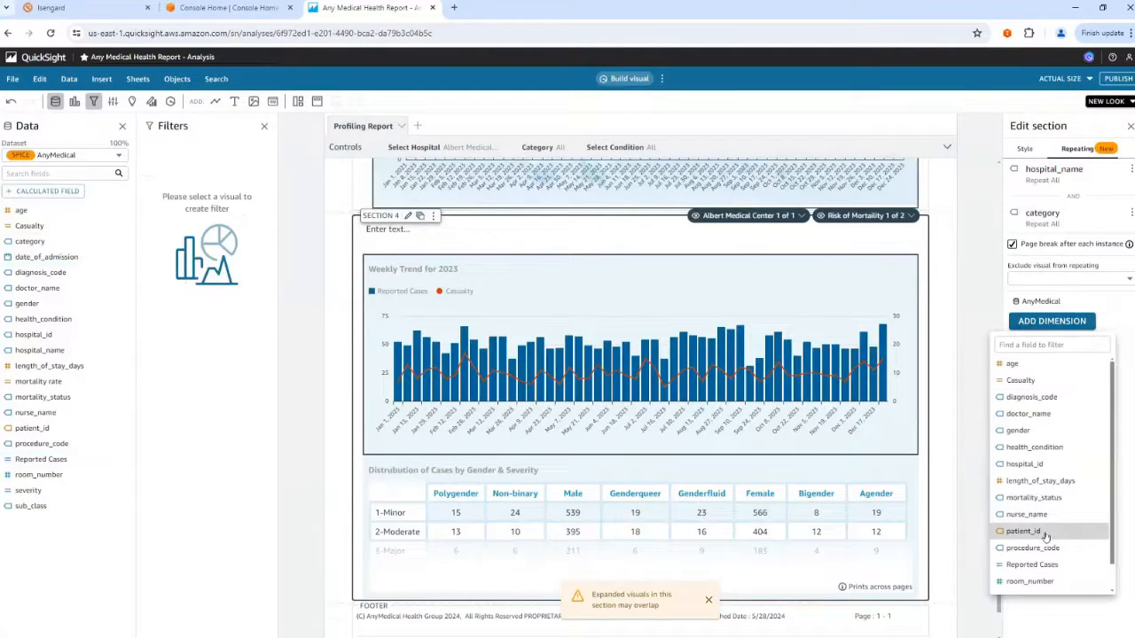
click(1036, 448)
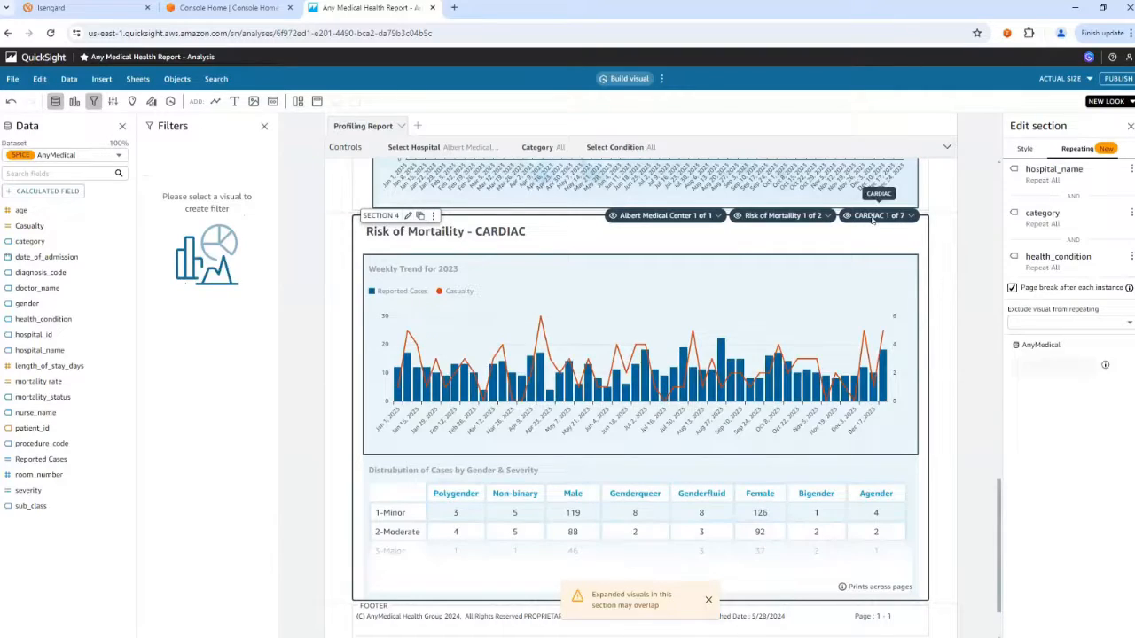
Review Section 4's health condition instances and the visuals that can be excluded from repeating.
click(910, 217)
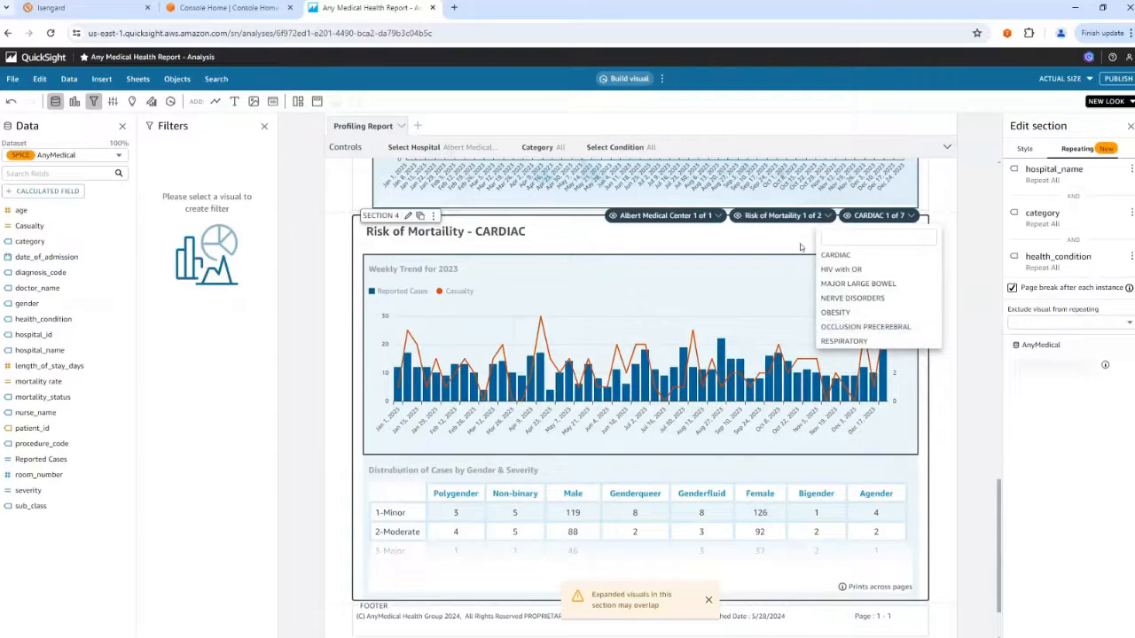
click(802, 244)
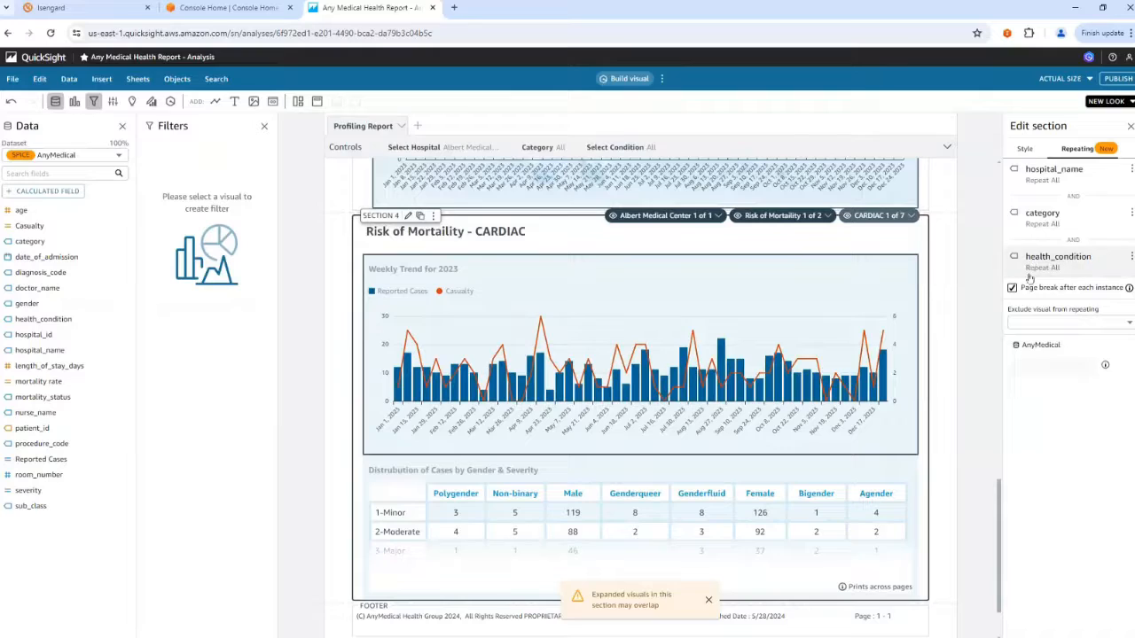
click(1041, 324)
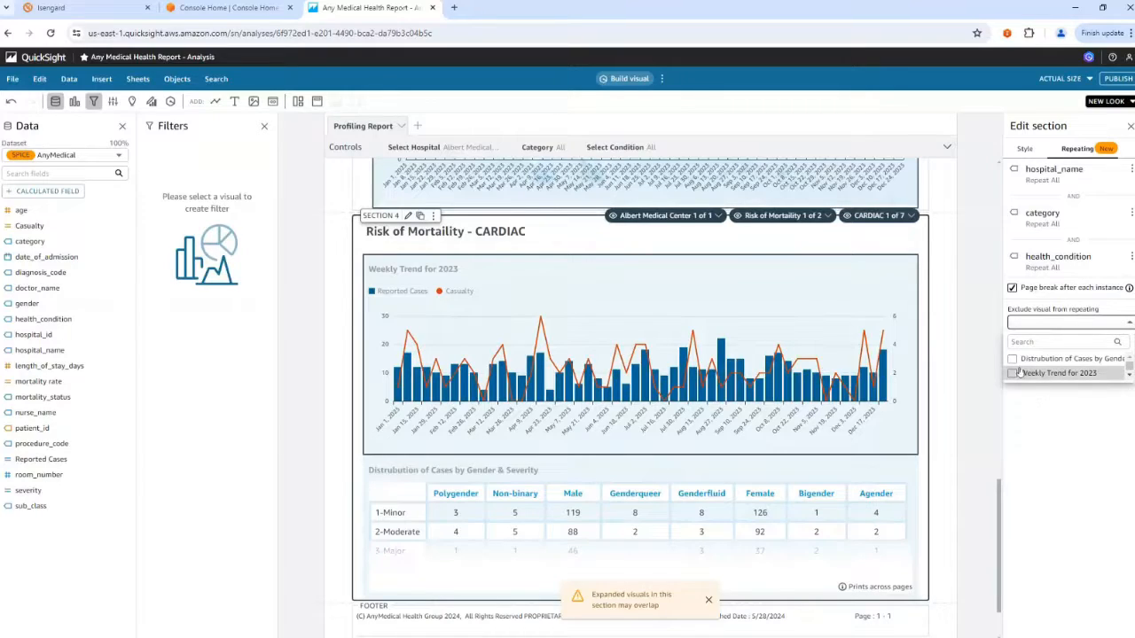
click(1057, 427)
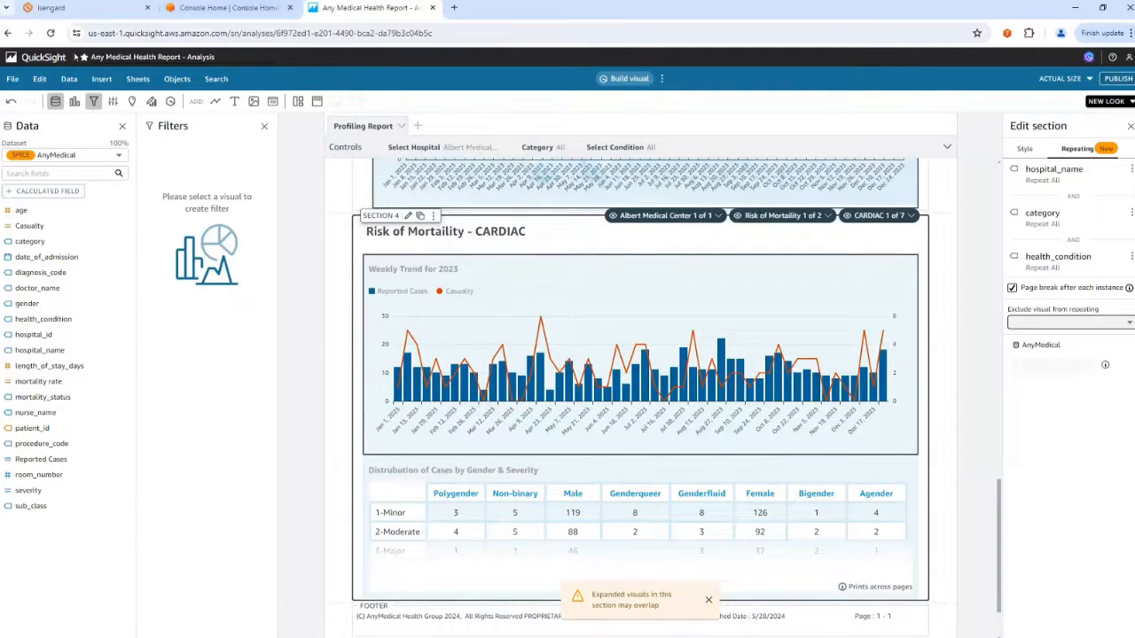
Open the Any Medical Health Report dashboard from the favorites and examine its pages up to Severity of Illness - CARDIAC.
click(40, 57)
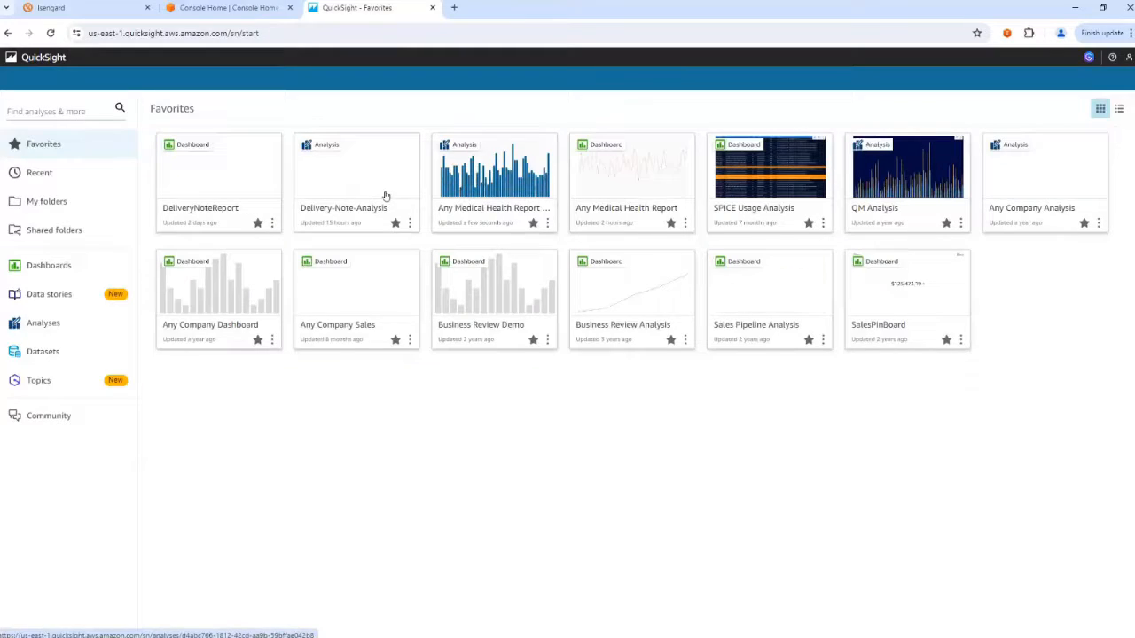
click(648, 178)
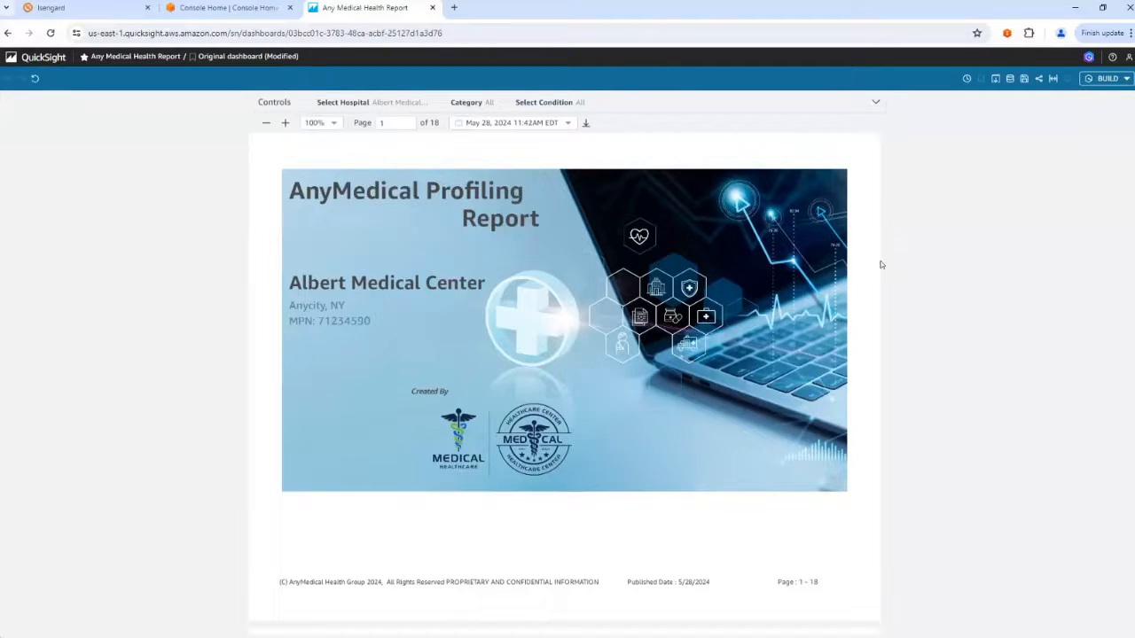
scroll(880, 265, down, 1)
scroll(880, 265, up, 1)
scroll(644, 314, down, 6)
scroll(645, 320, up, 1)
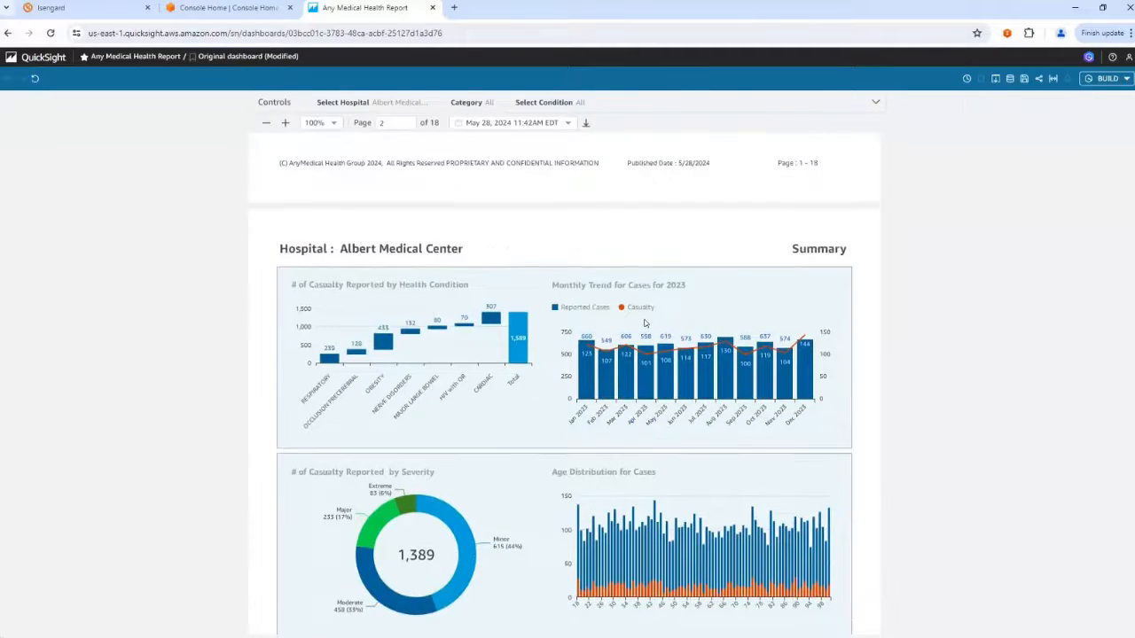
scroll(645, 326, down, 1)
scroll(644, 324, down, 5)
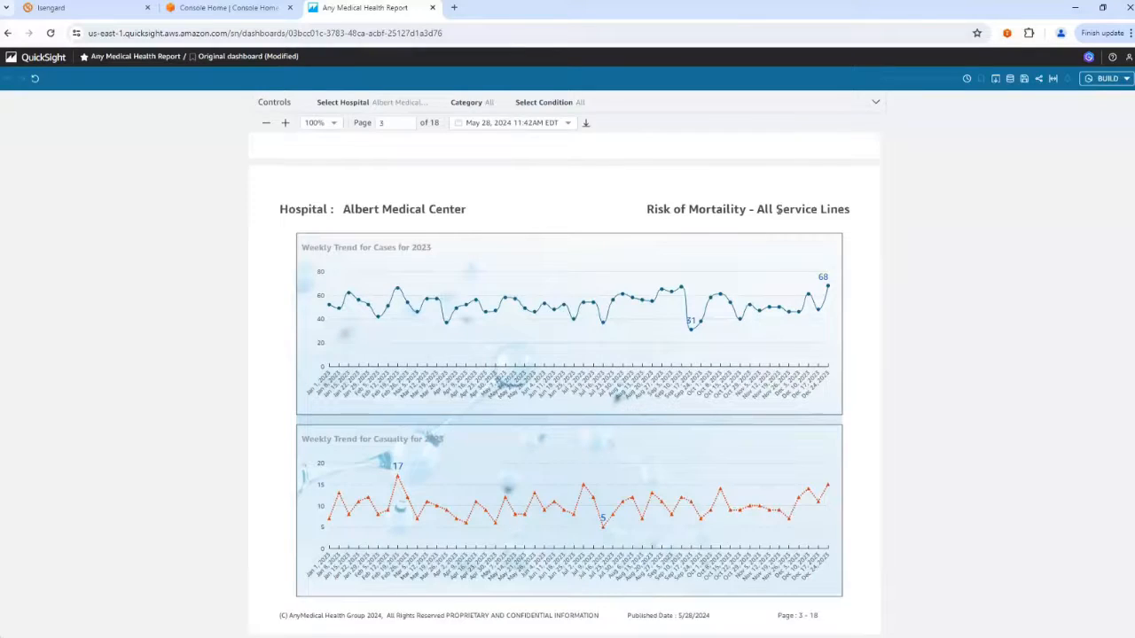
scroll(784, 213, down, 3)
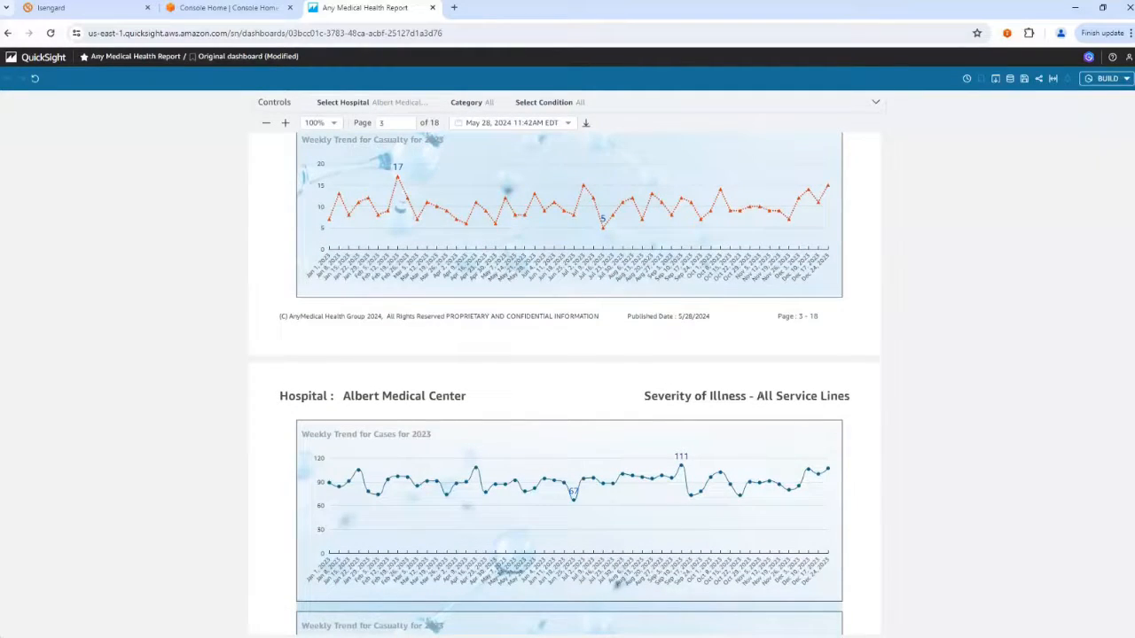
scroll(760, 395, down, 8)
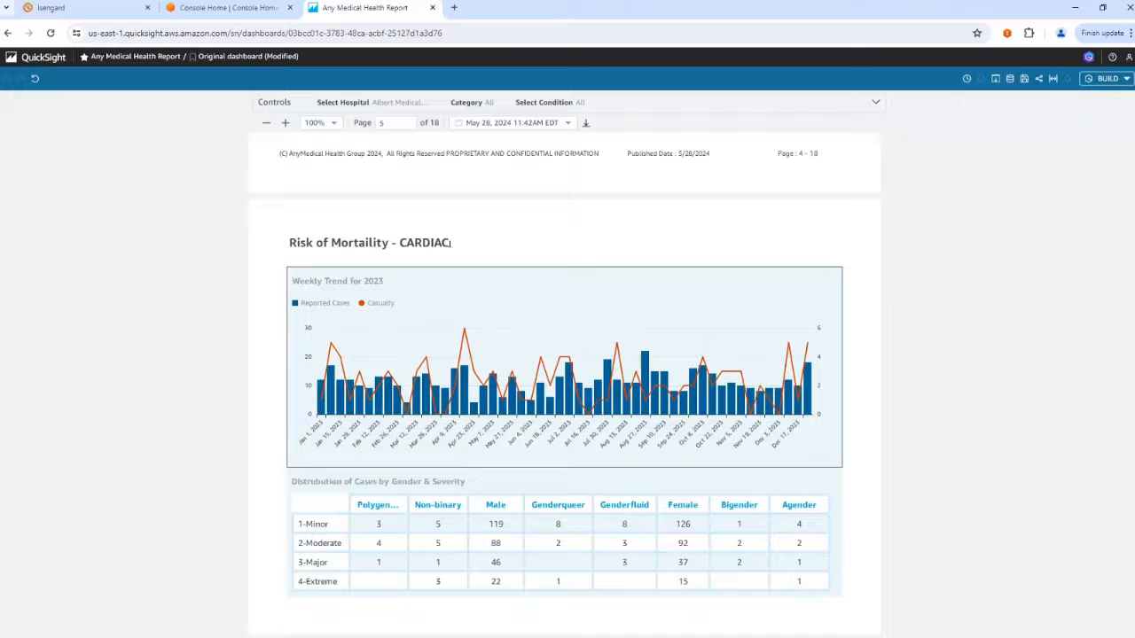
scroll(449, 243, down, 5)
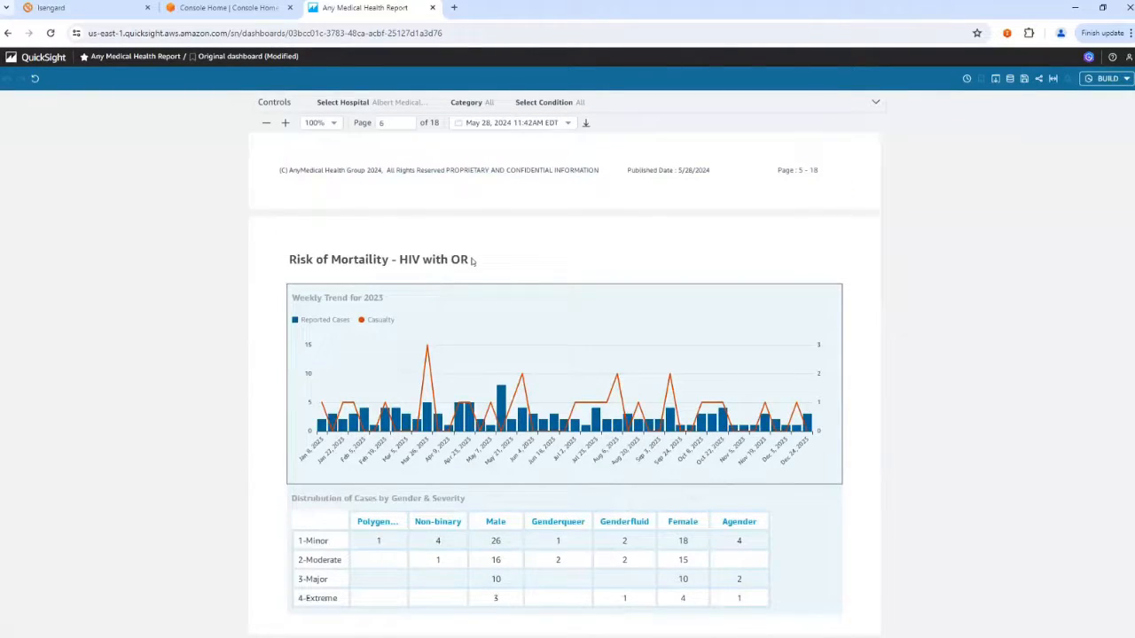
scroll(471, 259, down, 3)
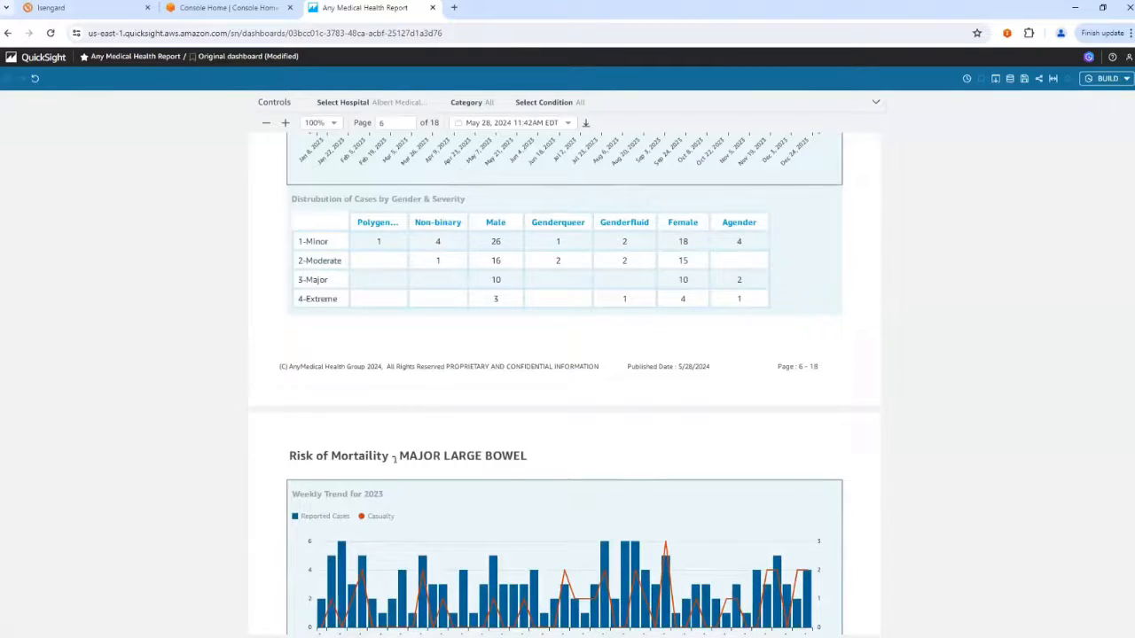
scroll(396, 462, down, 15)
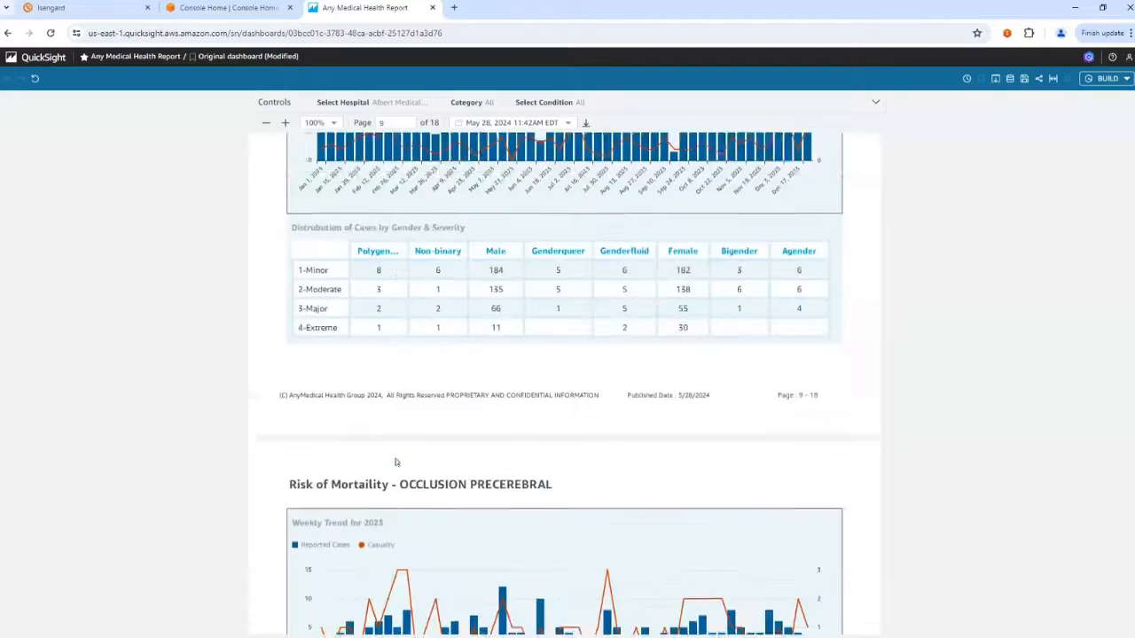
scroll(397, 462, down, 15)
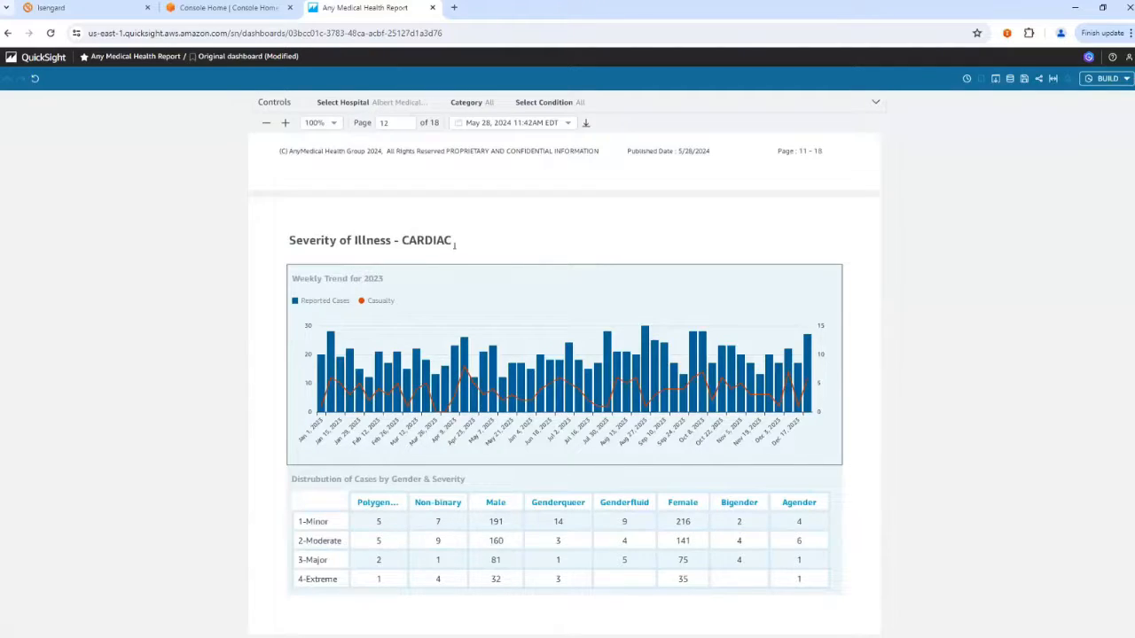
Run the report for Hartford Hospital with only the CARDIAC condition selected.
click(612, 108)
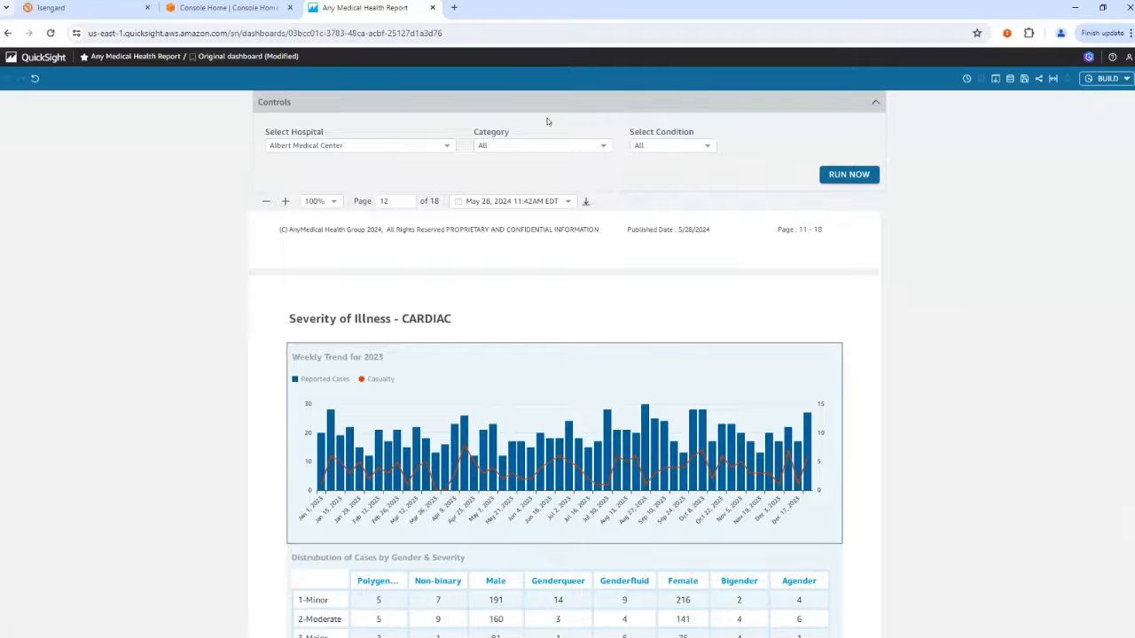
click(393, 146)
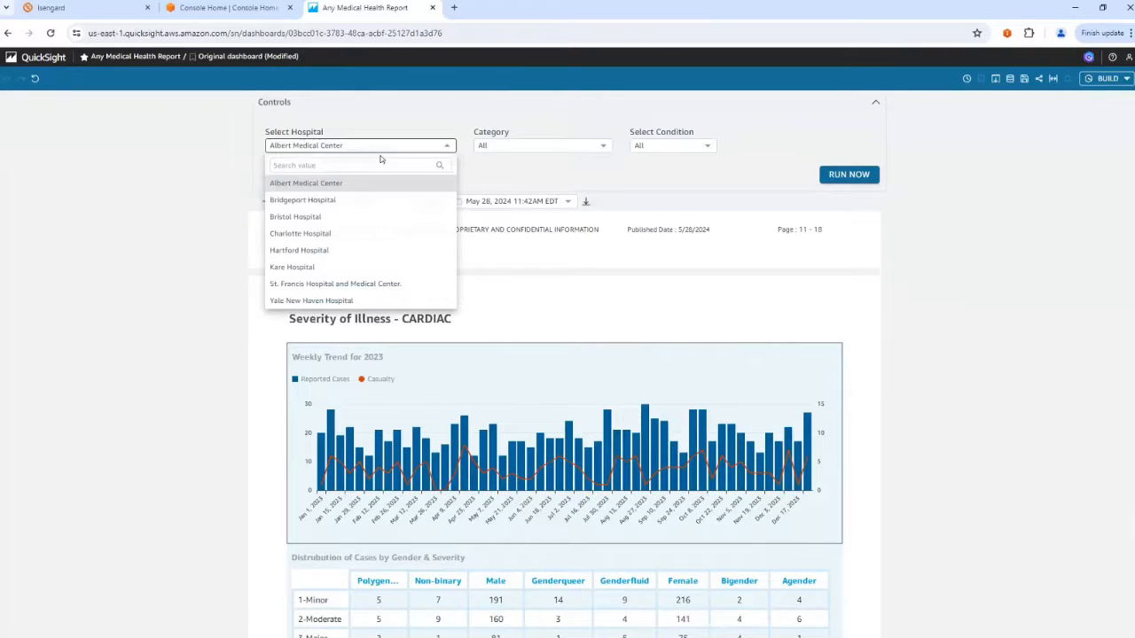
click(301, 250)
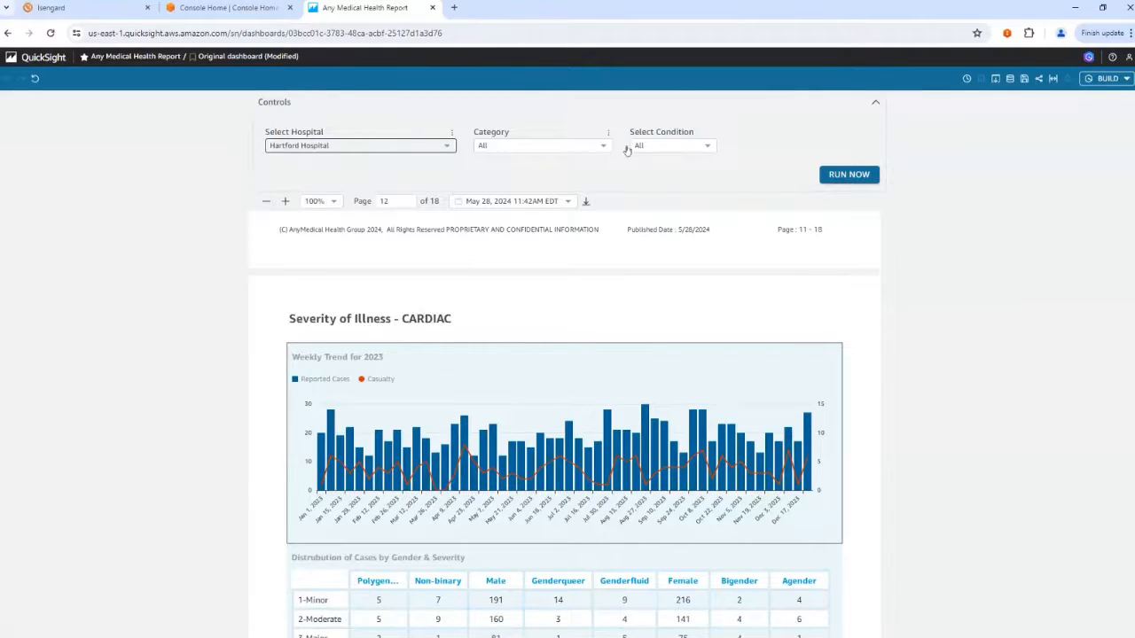
click(666, 146)
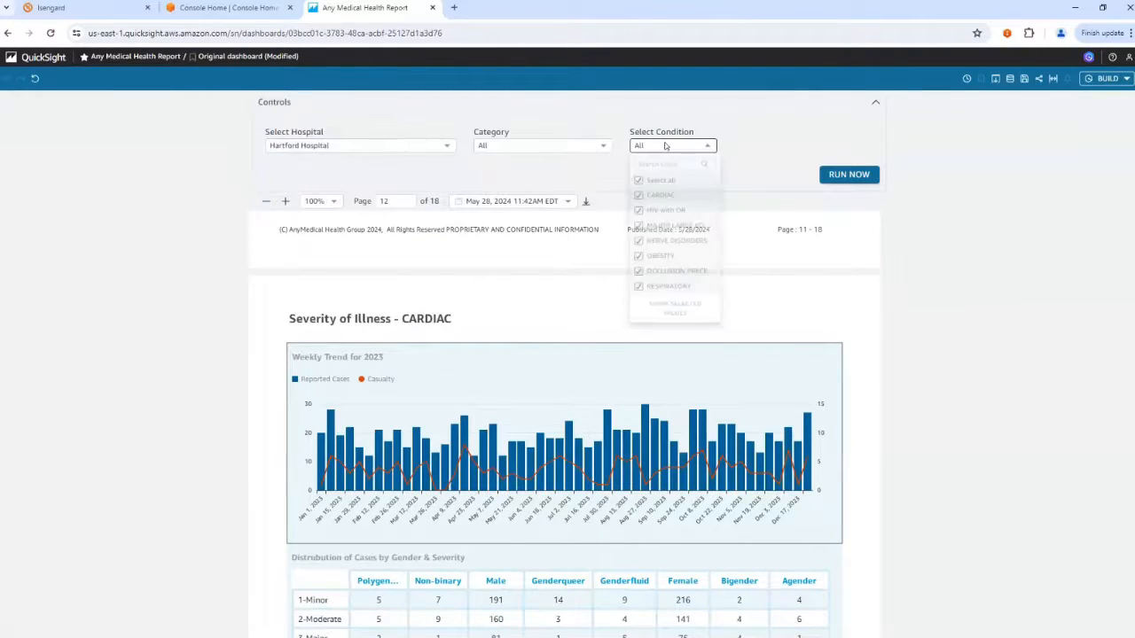
click(639, 183)
click(639, 200)
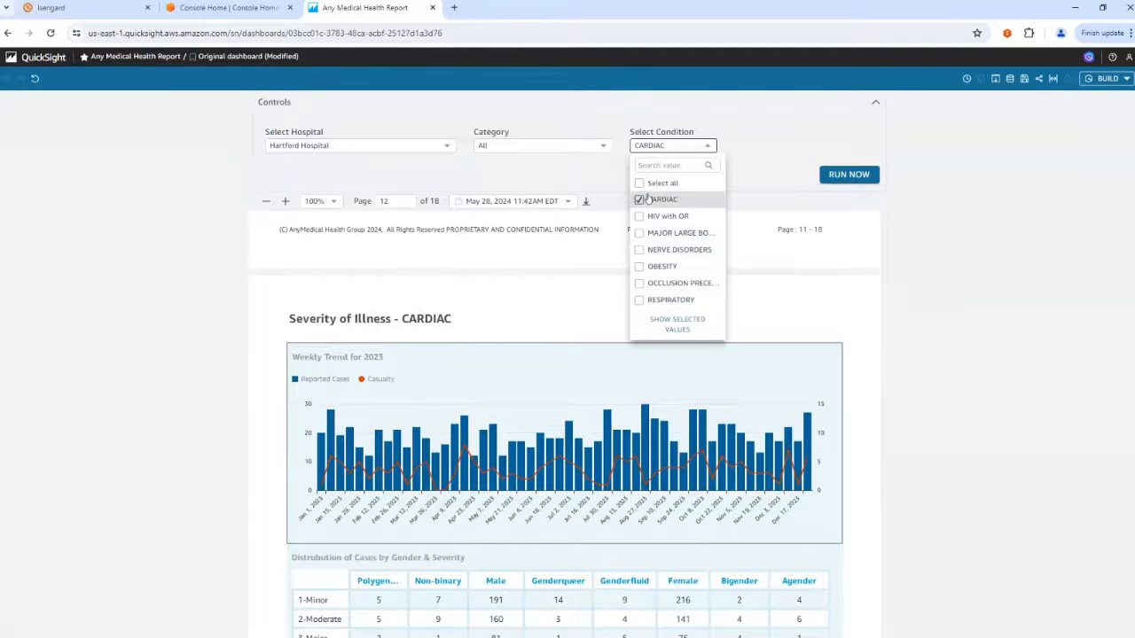
click(847, 174)
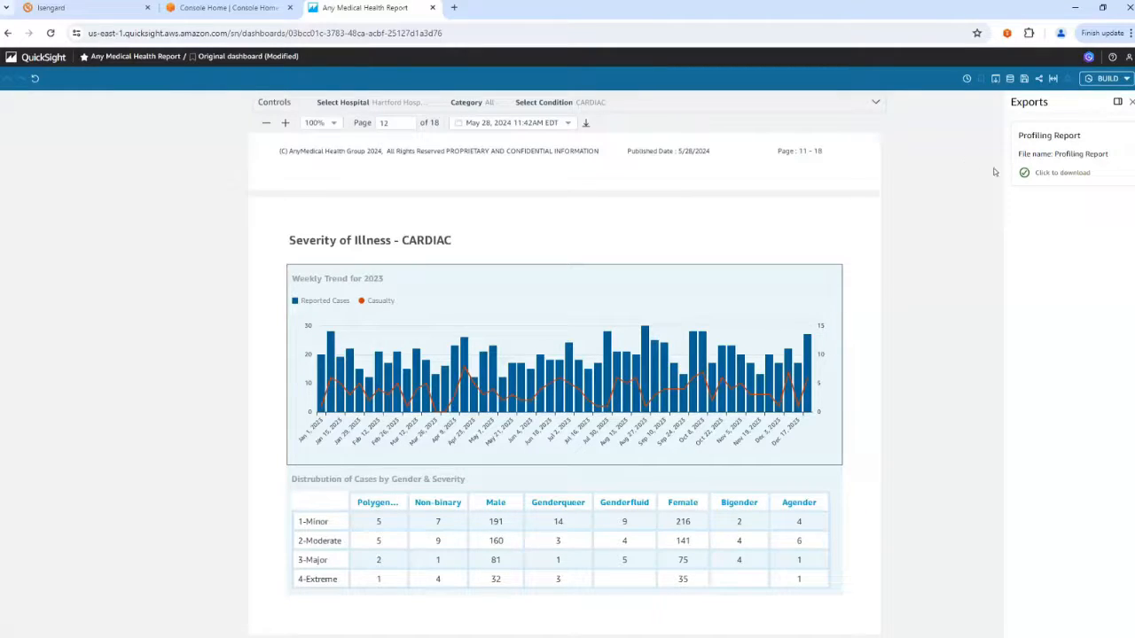
Download the exported Profiling Report PDF and review its pages in Adobe Acrobat.
click(1051, 176)
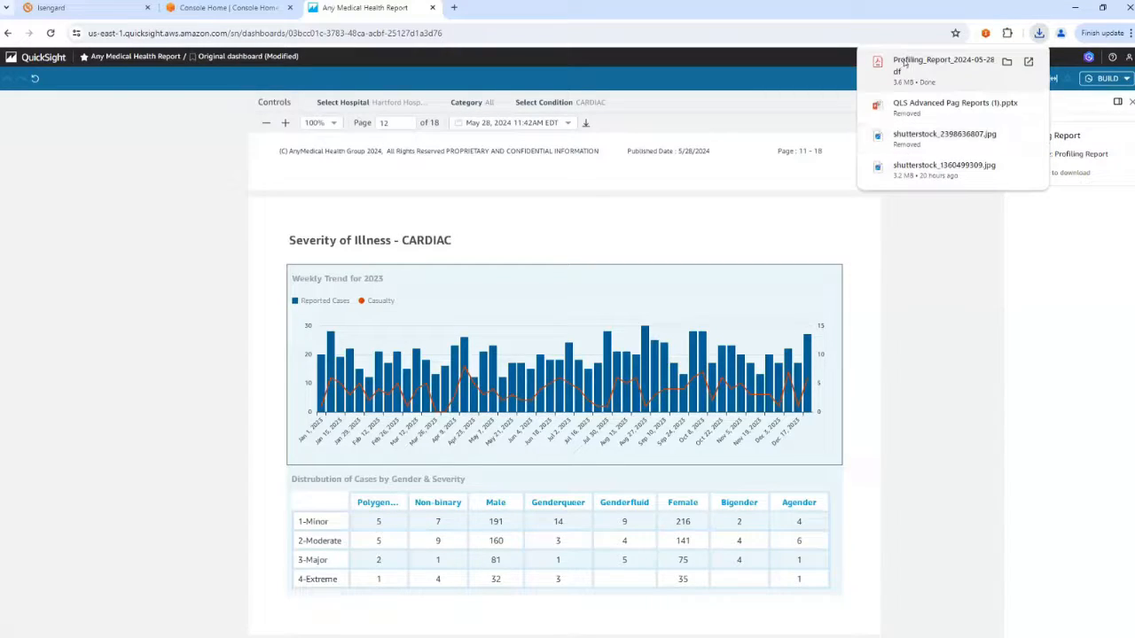
click(904, 64)
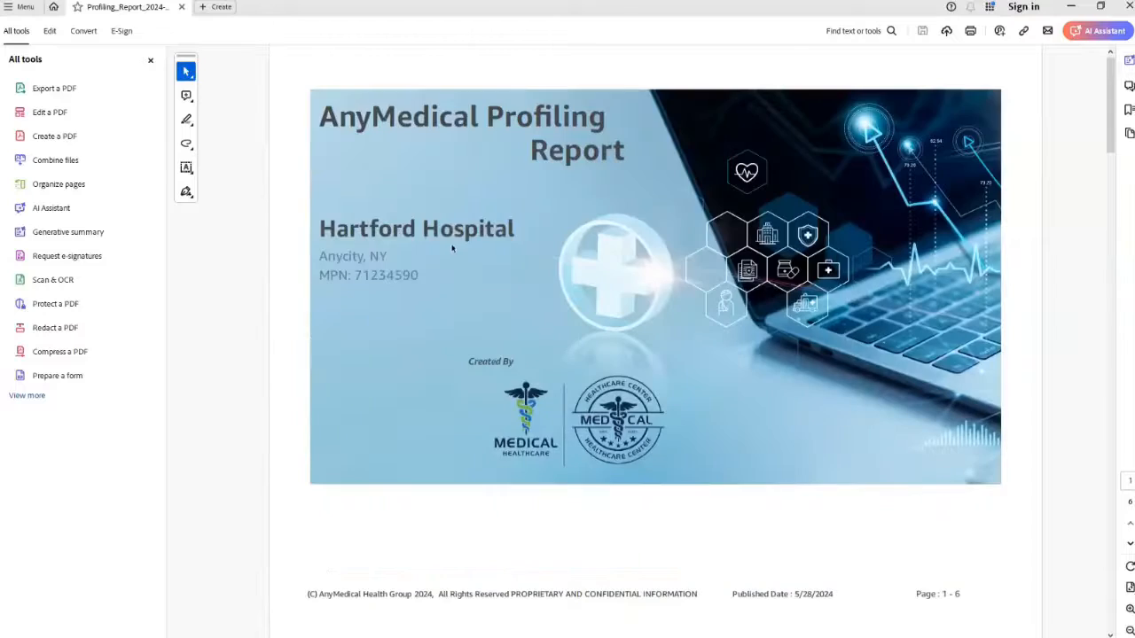
scroll(750, 239, down, 3)
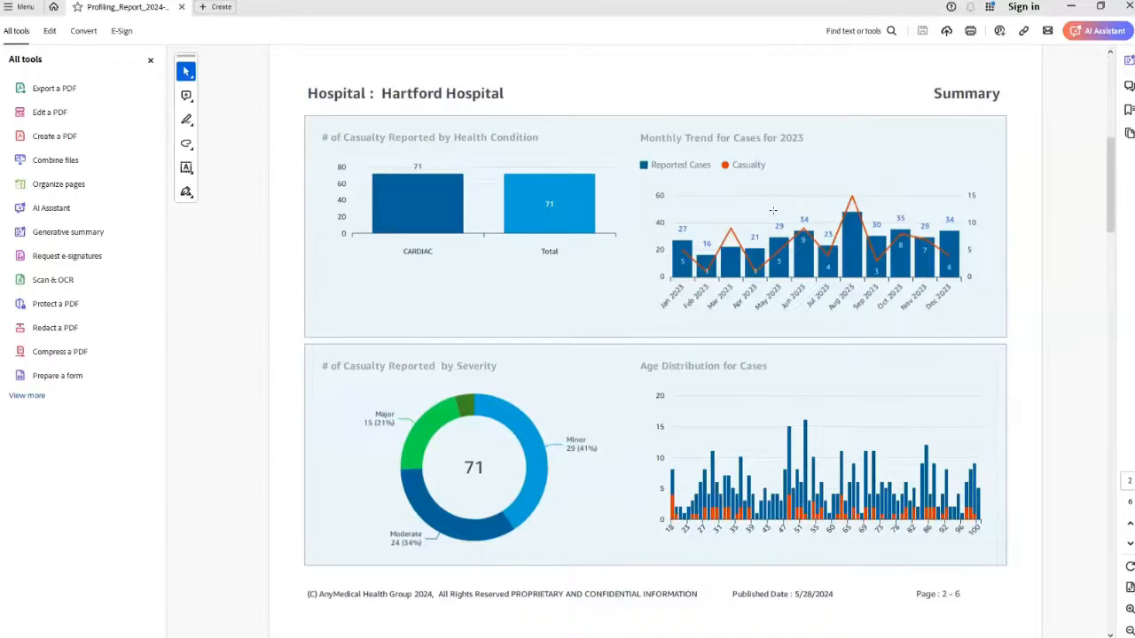
scroll(772, 210, down, 3)
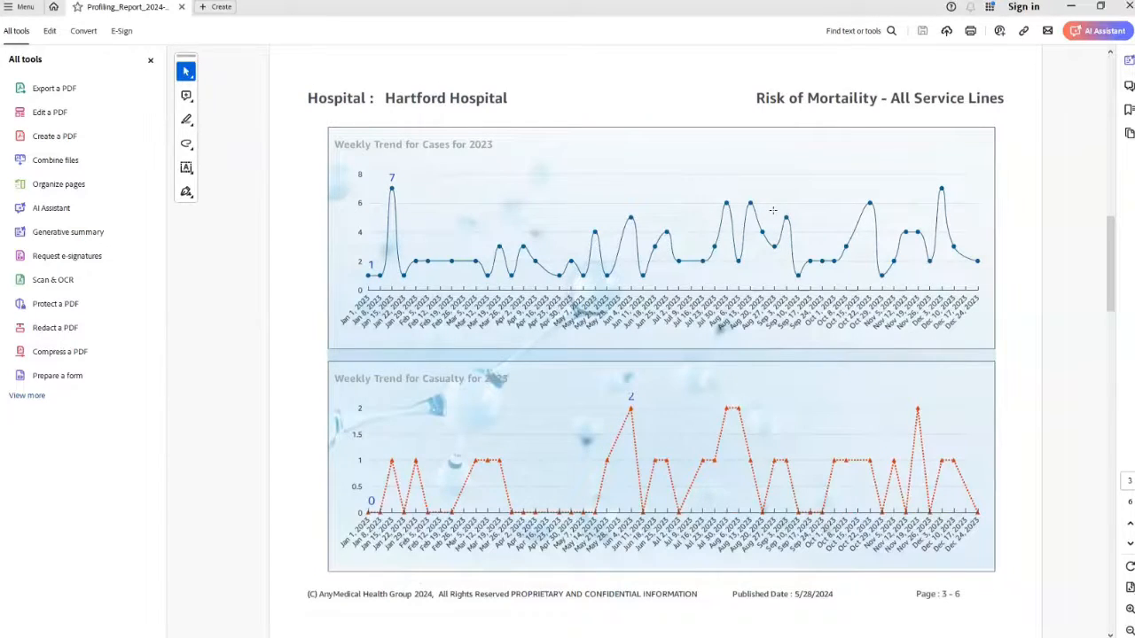
scroll(772, 211, down, 9)
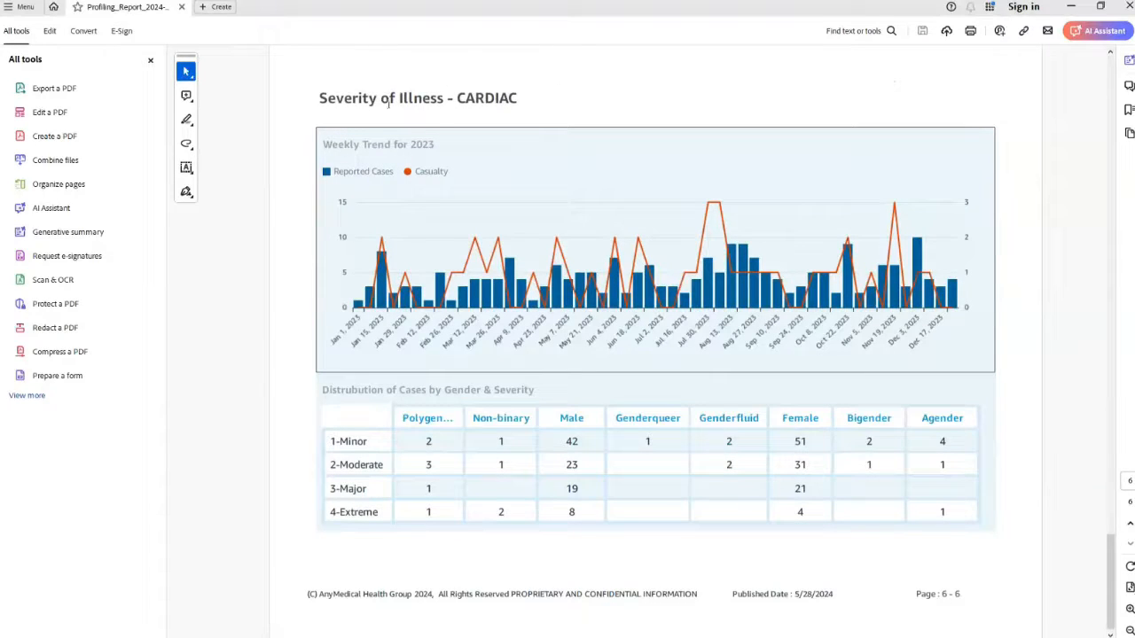
scroll(433, 114, up, 6)
scroll(433, 116, down, 6)
scroll(423, 113, up, 6)
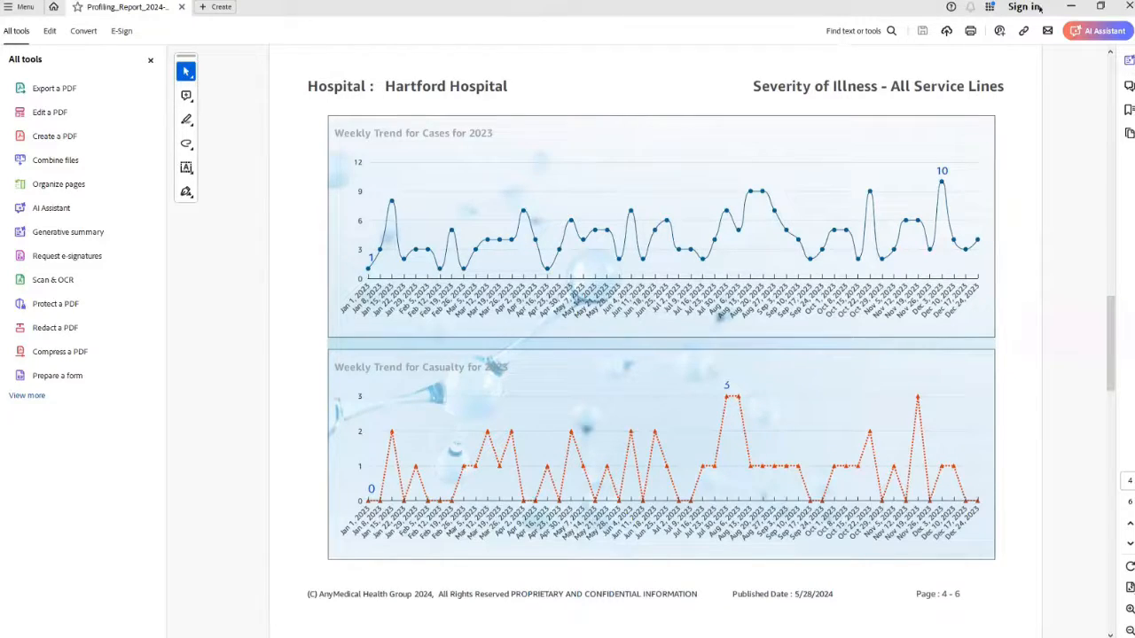
Minimize the PDF viewer and return to the Any Medical Health Report dashboard in the browser.
click(1071, 7)
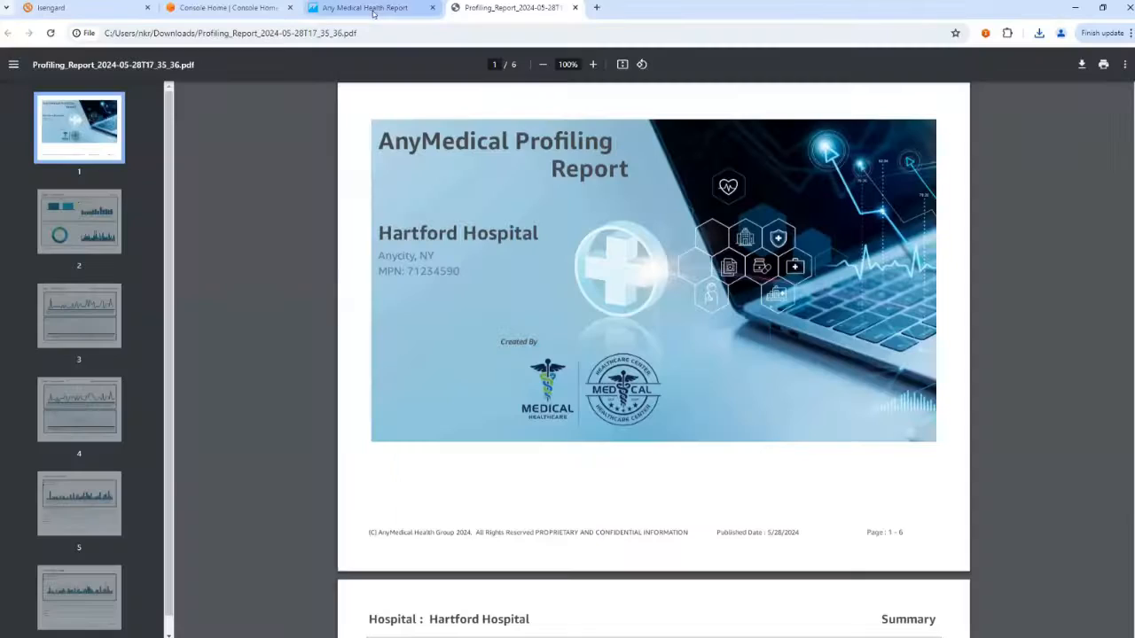
click(371, 11)
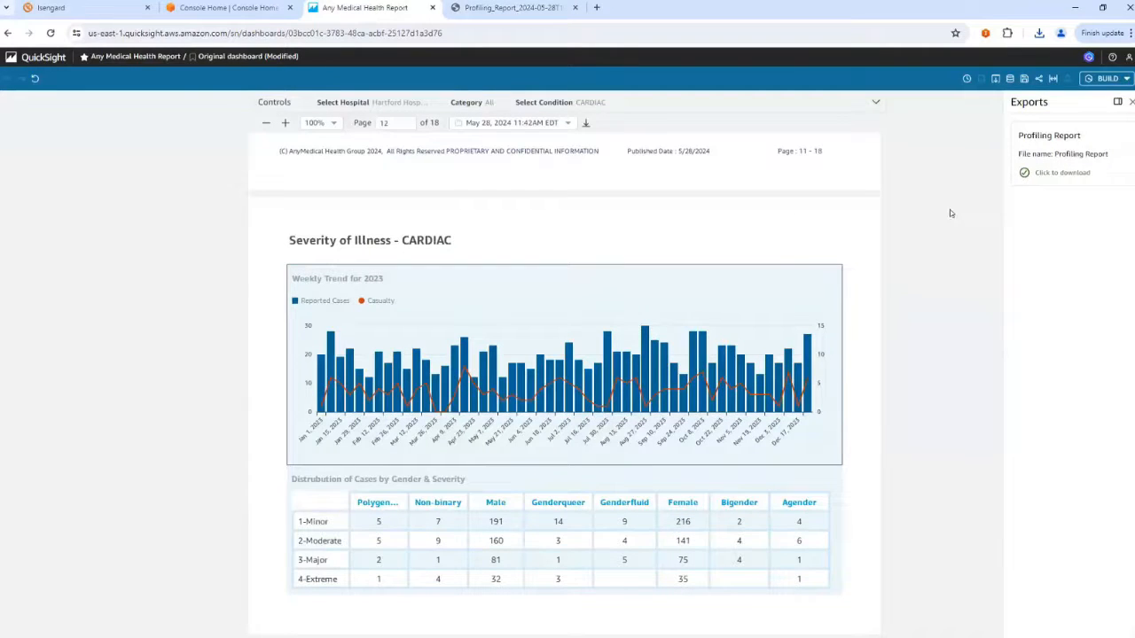